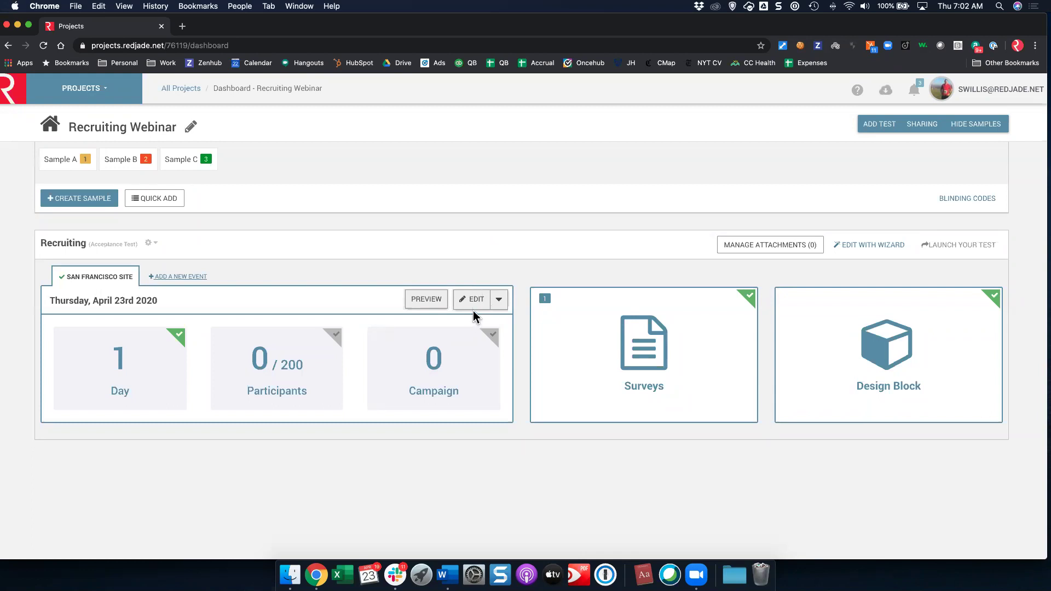
- Open the San Francisco Site recruiting event in the setup wizard at its Location step
click(474, 301)
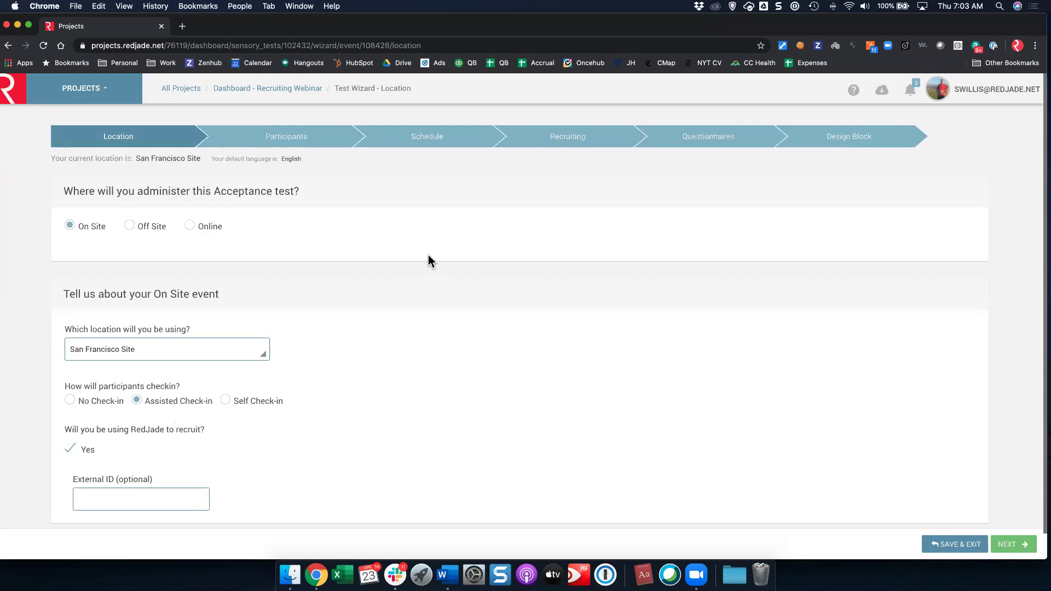
- Move past Location and the Female and Male groups of 100 each to the Schedule step
click(1007, 545)
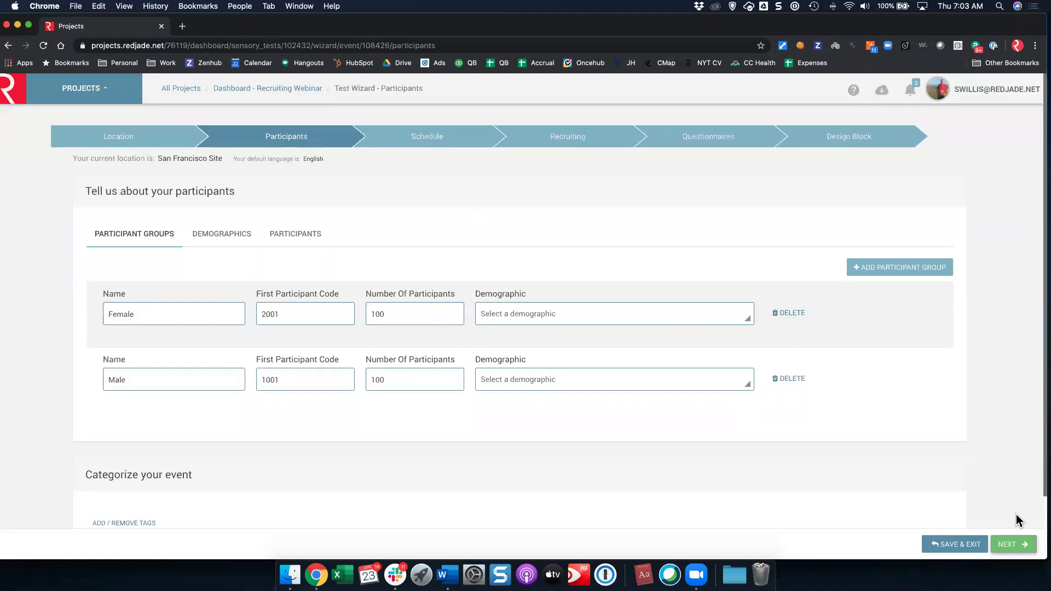
click(1013, 544)
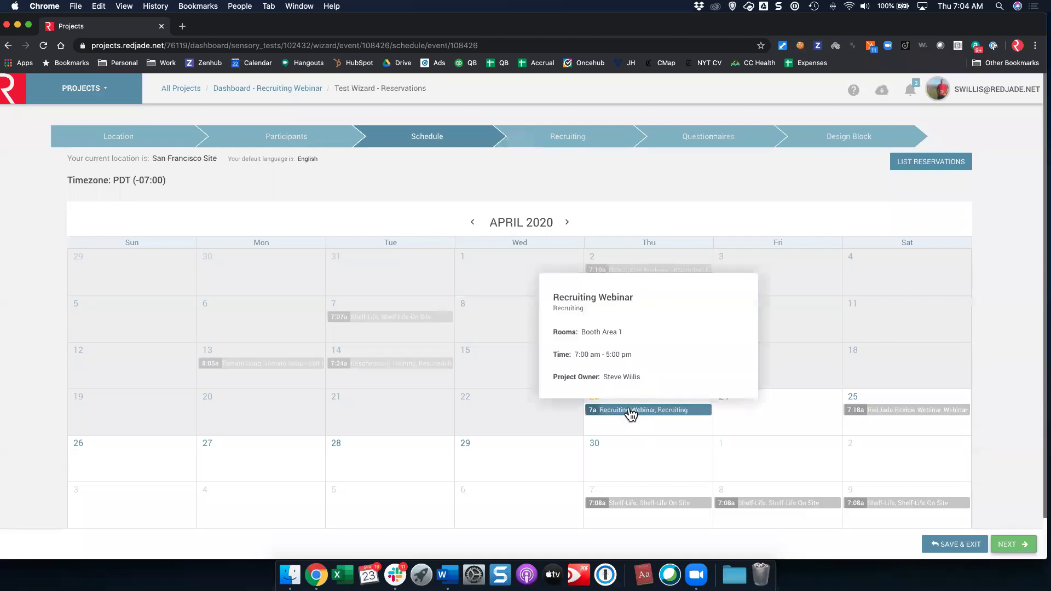
click(630, 412)
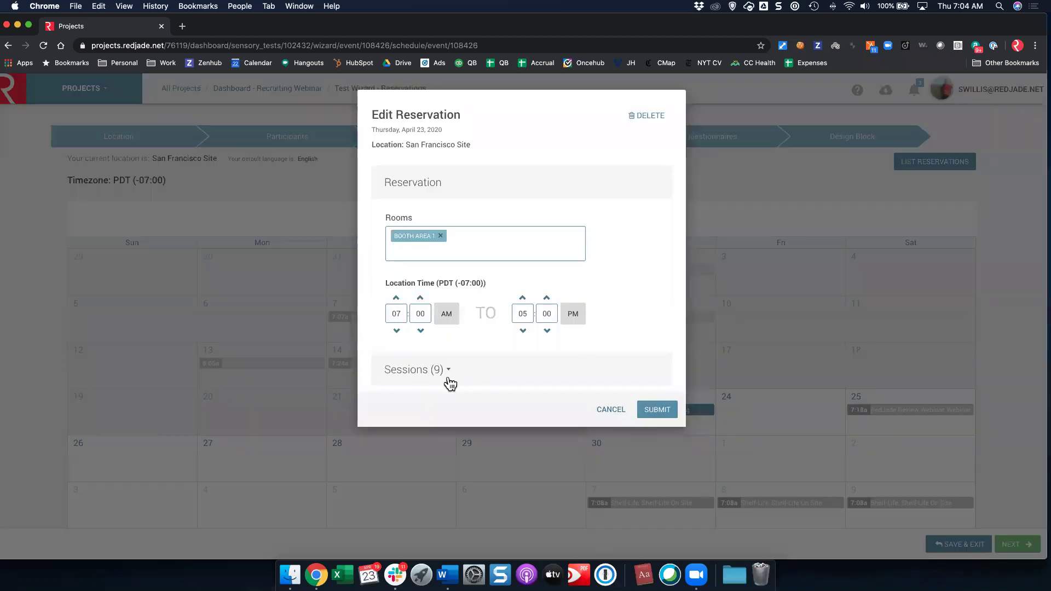
click(448, 383)
scroll(615, 361, down, 5)
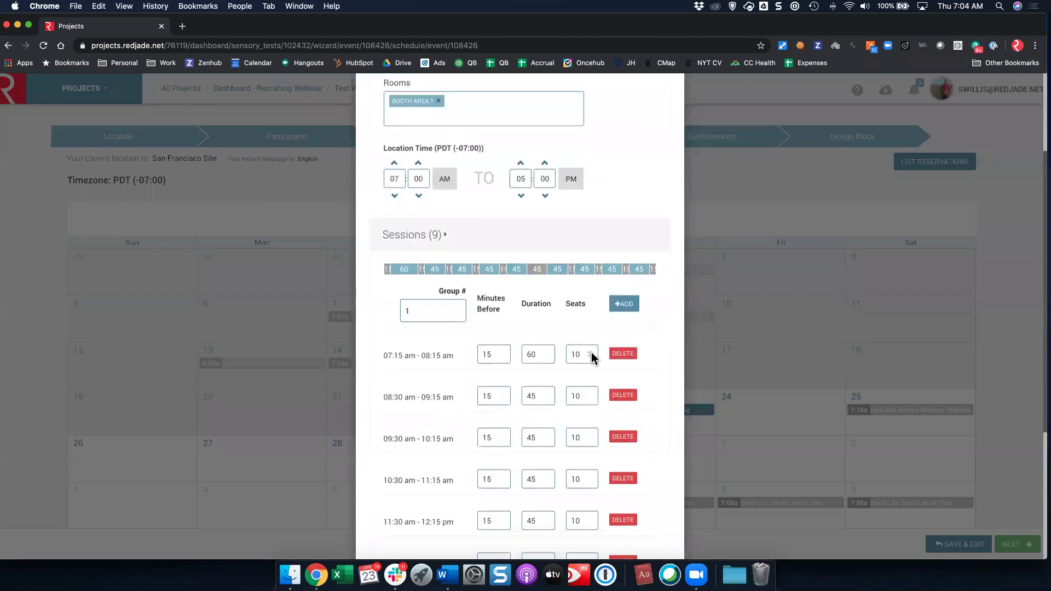
scroll(553, 344, down, 1)
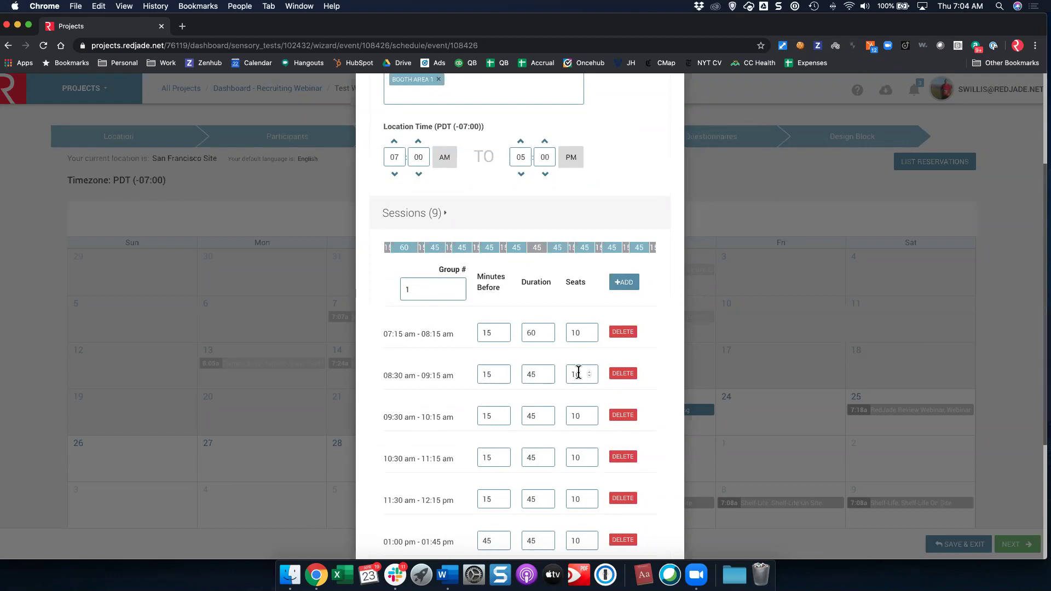
scroll(580, 370, down, 1)
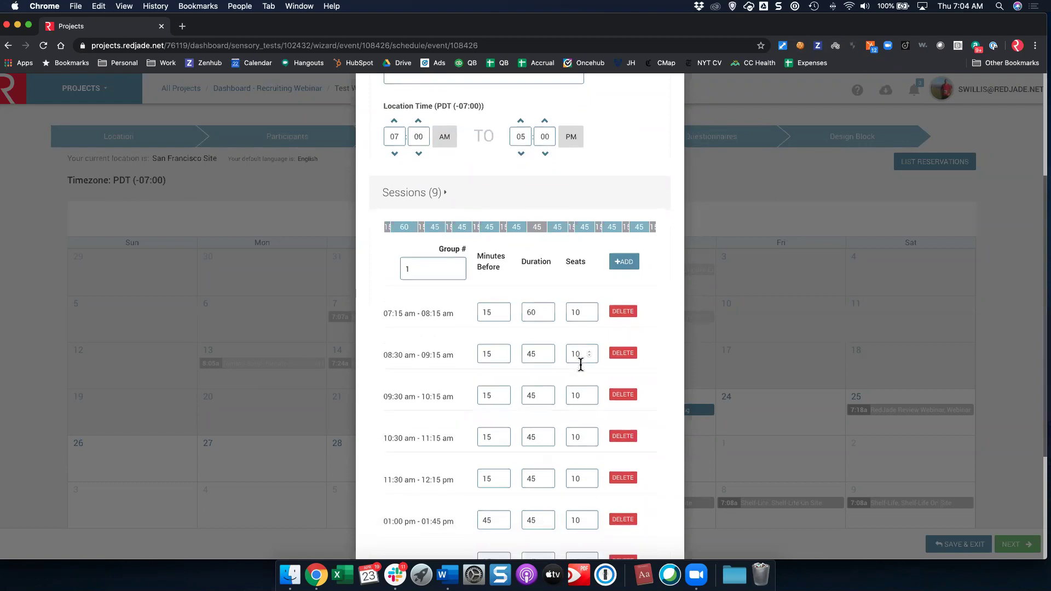
scroll(580, 370, down, 5)
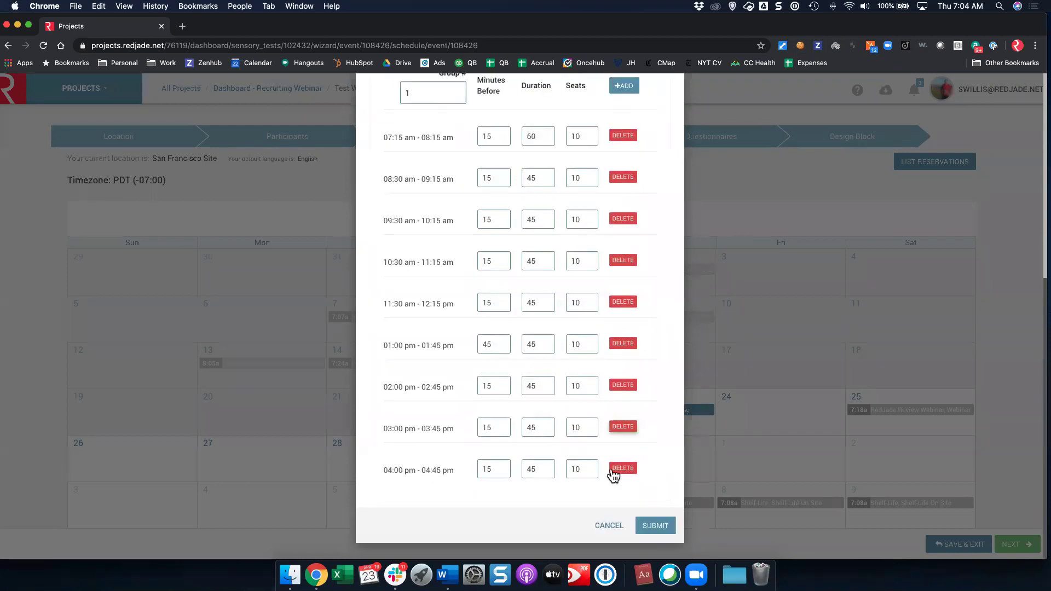
click(609, 525)
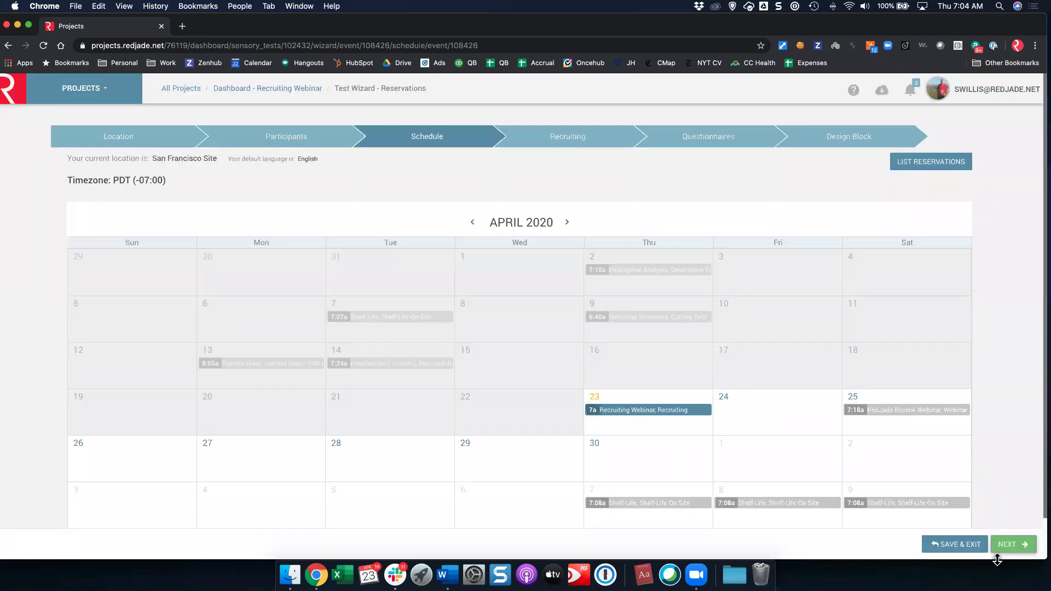
- Go to the Recruiting step and create a new campaign for Recruiting Webinar: San Francisco Site
click(1008, 545)
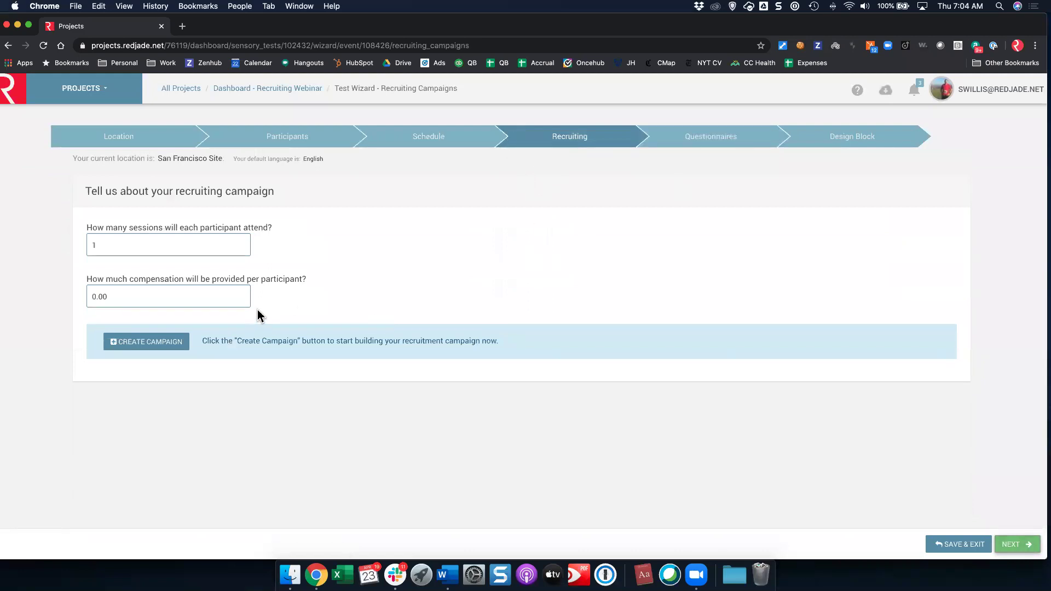
click(582, 137)
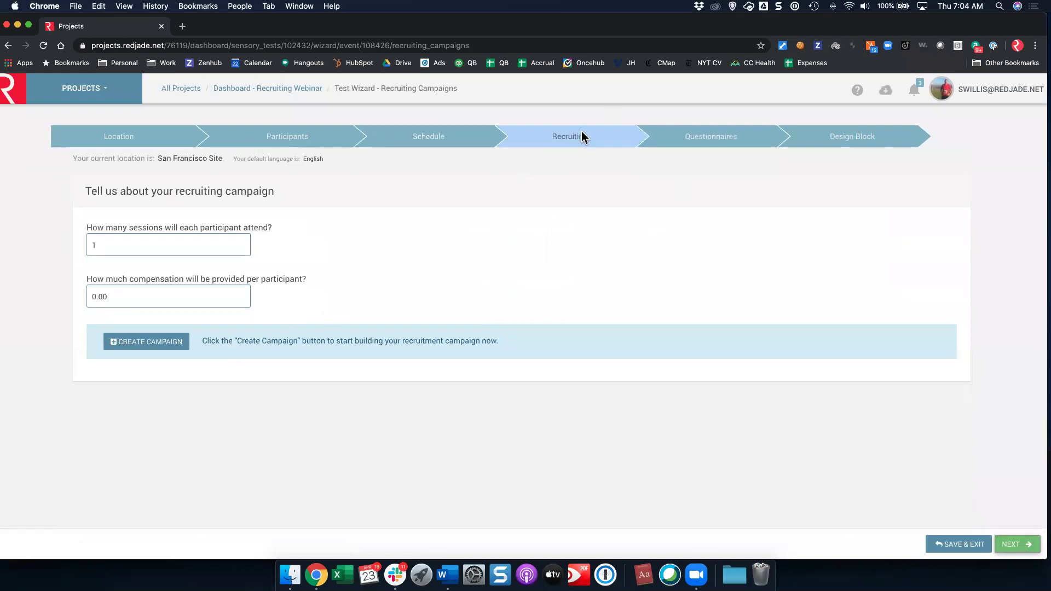
click(146, 342)
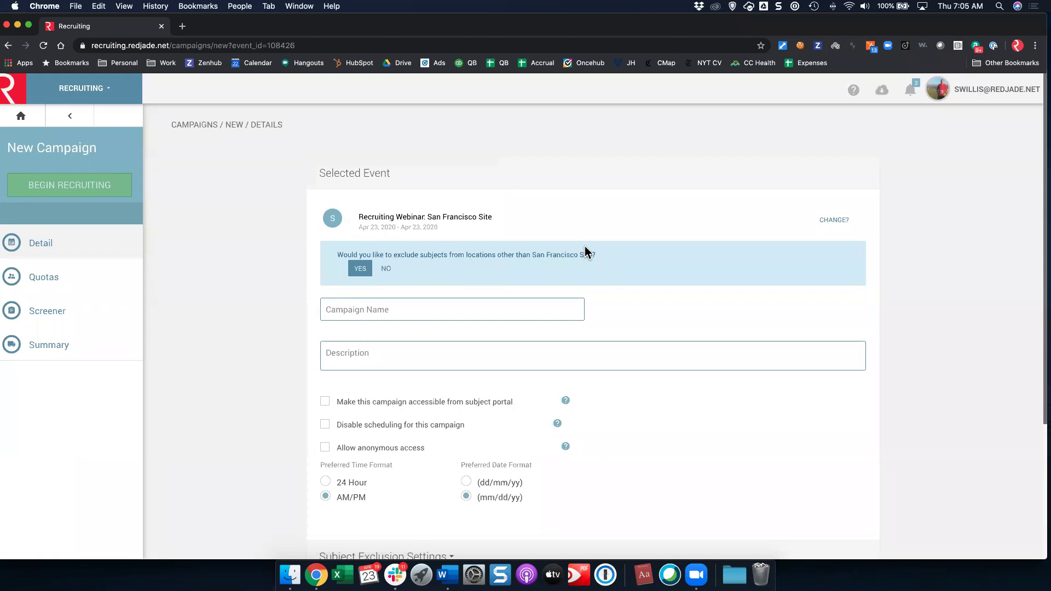
- In a second tab, filter Subjects to San Francisco Site (1170 subjects), then return to the campaign
click(183, 27)
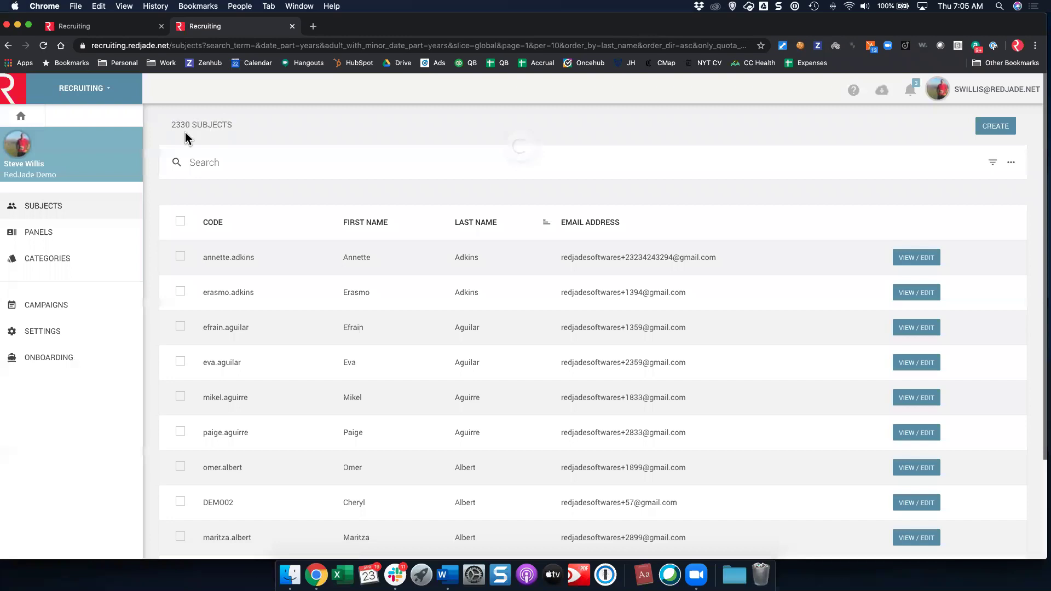
click(993, 163)
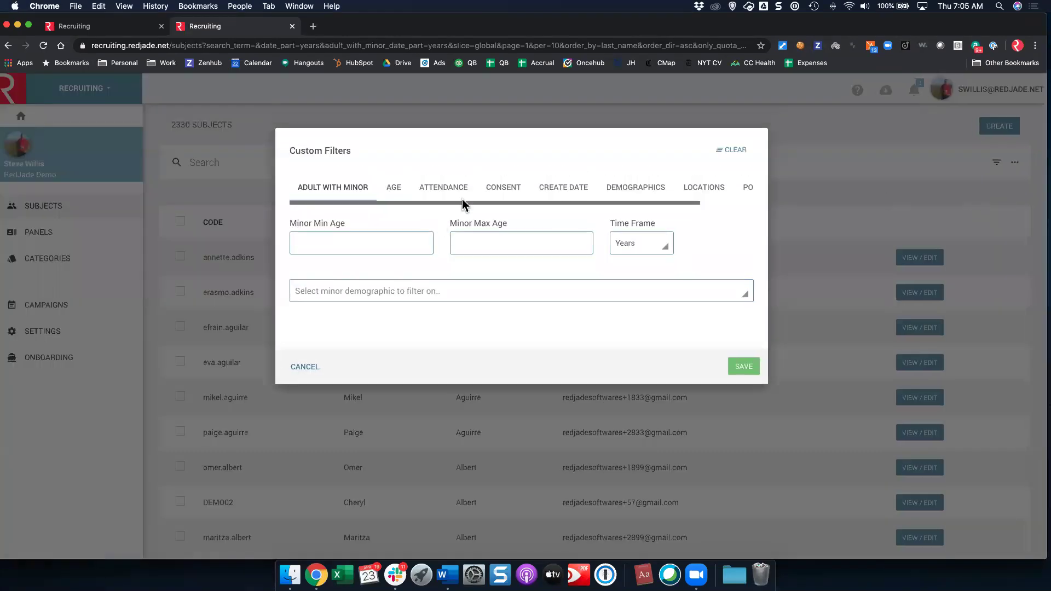
click(691, 189)
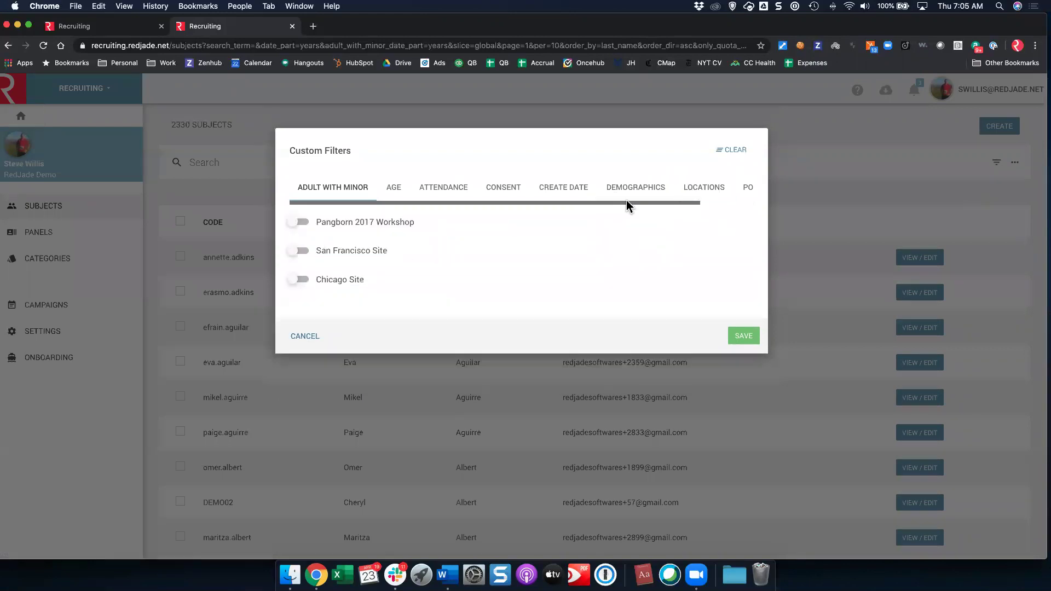
click(315, 249)
click(742, 336)
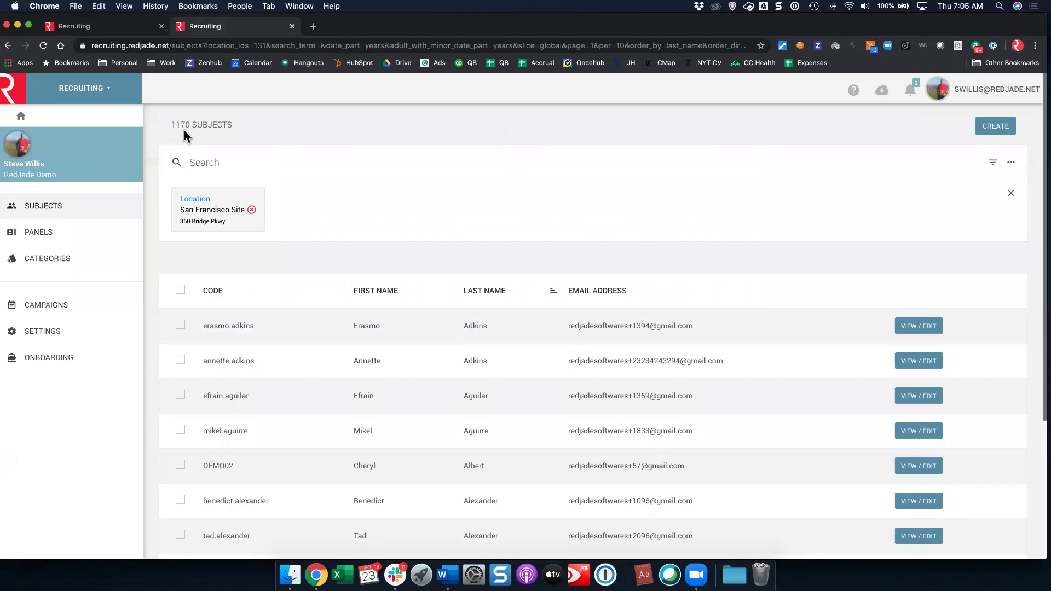
click(116, 27)
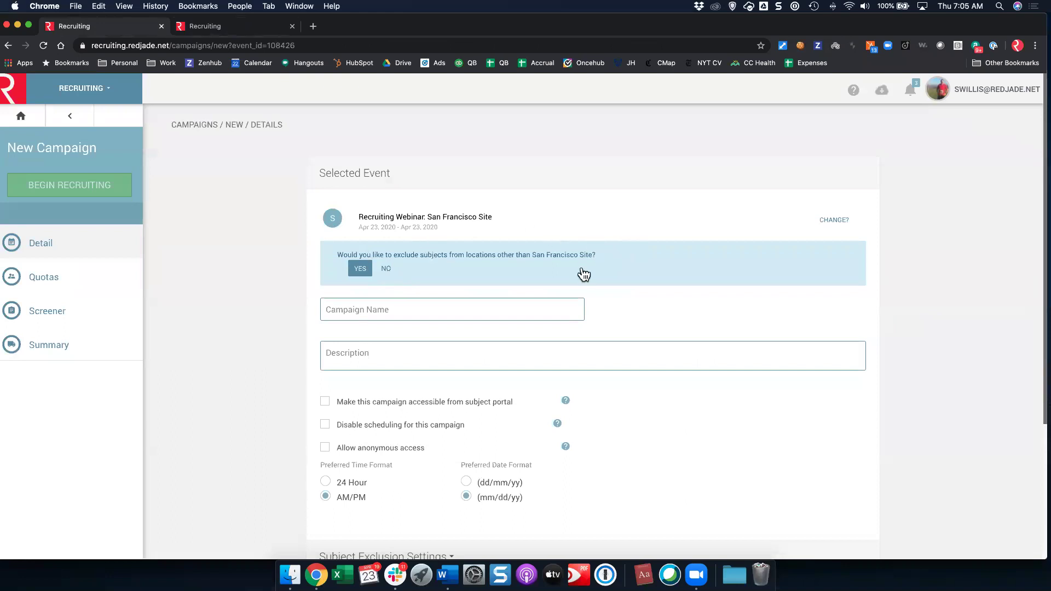
- Answer the exclude-other-locations prompt and name the campaign 'Webinar'
click(365, 272)
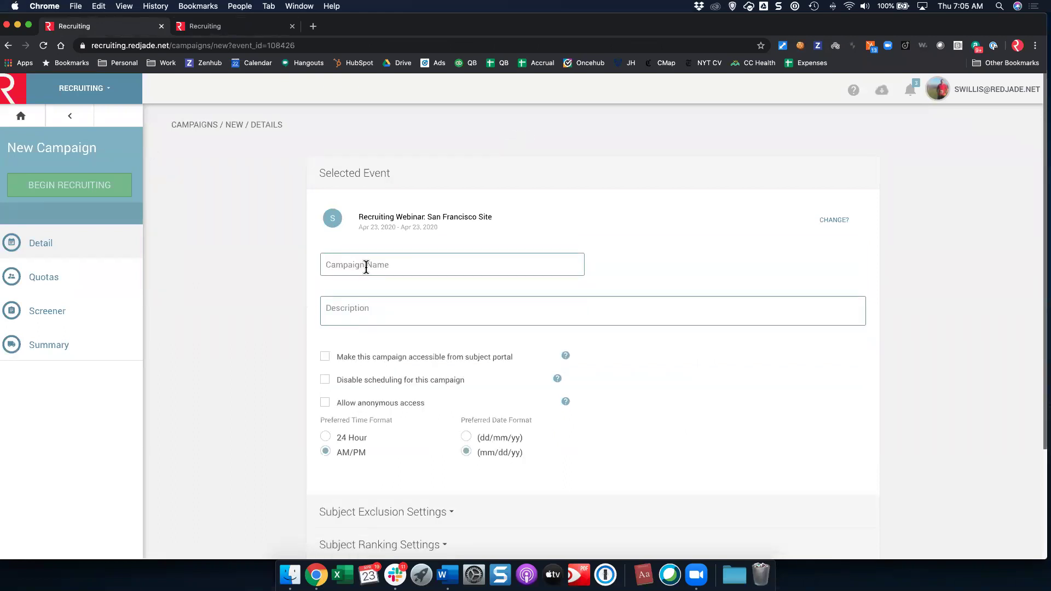
click(366, 267)
text(We)
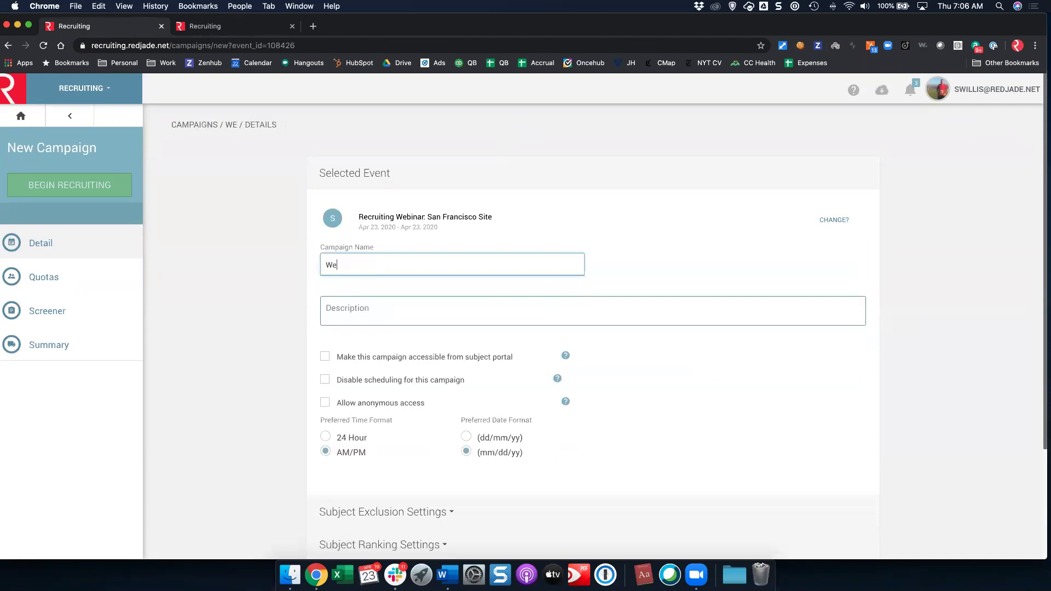
text(binar)
scroll(463, 289, down, 3)
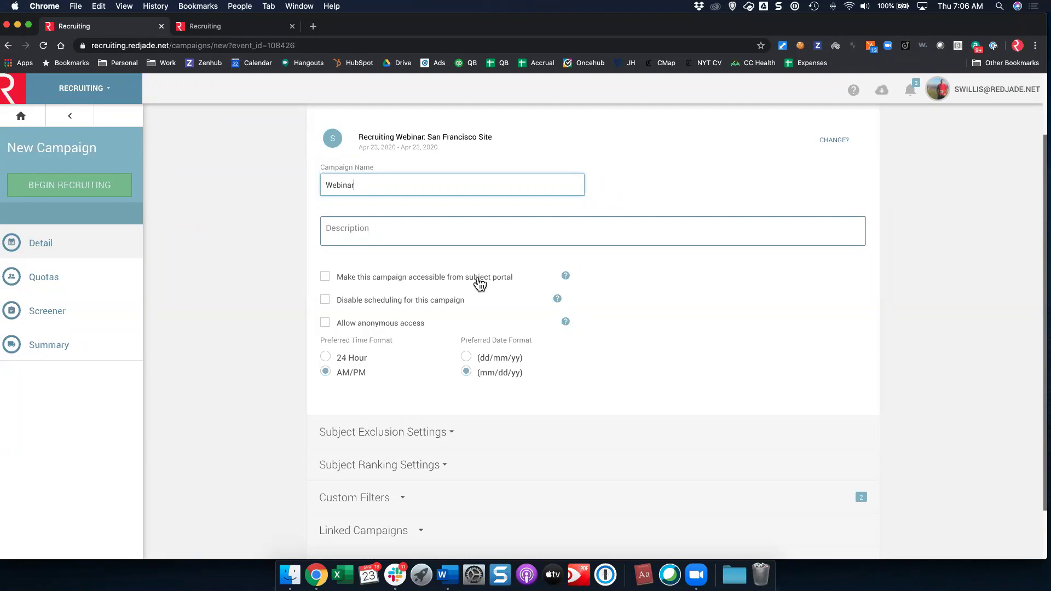
scroll(449, 304, down, 1)
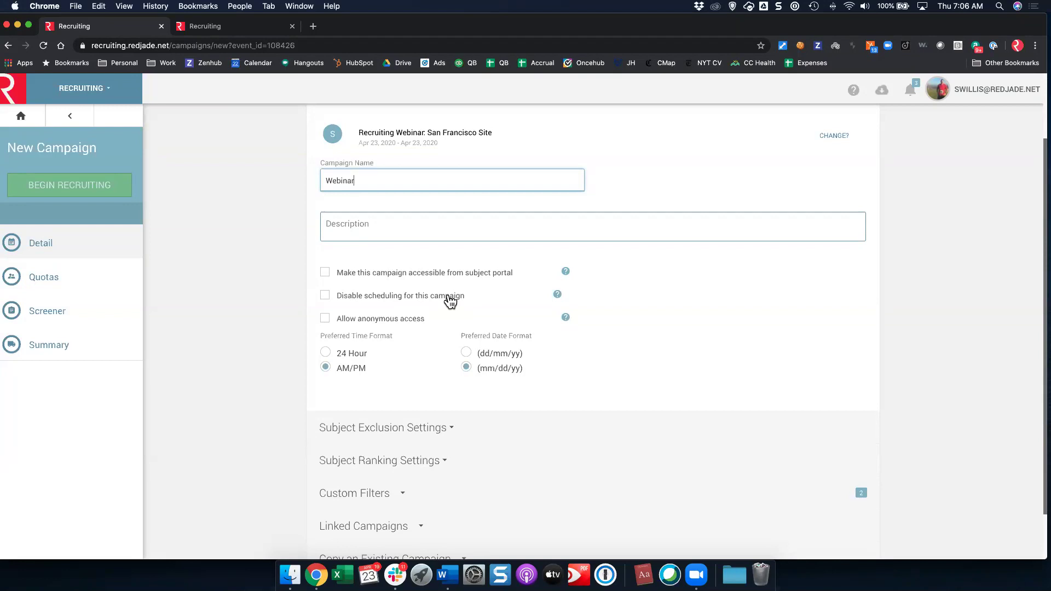
click(415, 323)
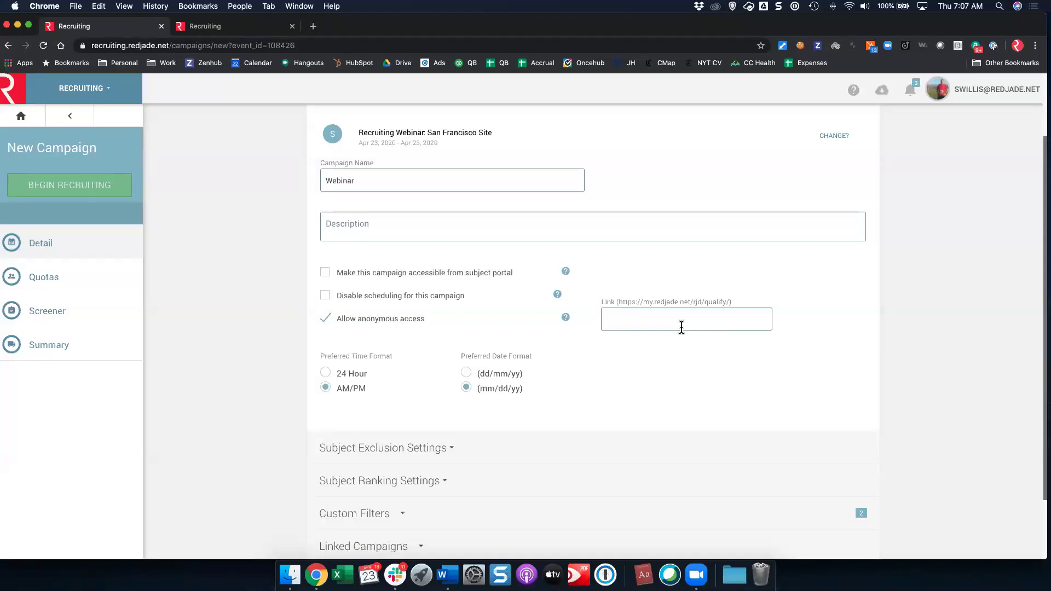
click(325, 320)
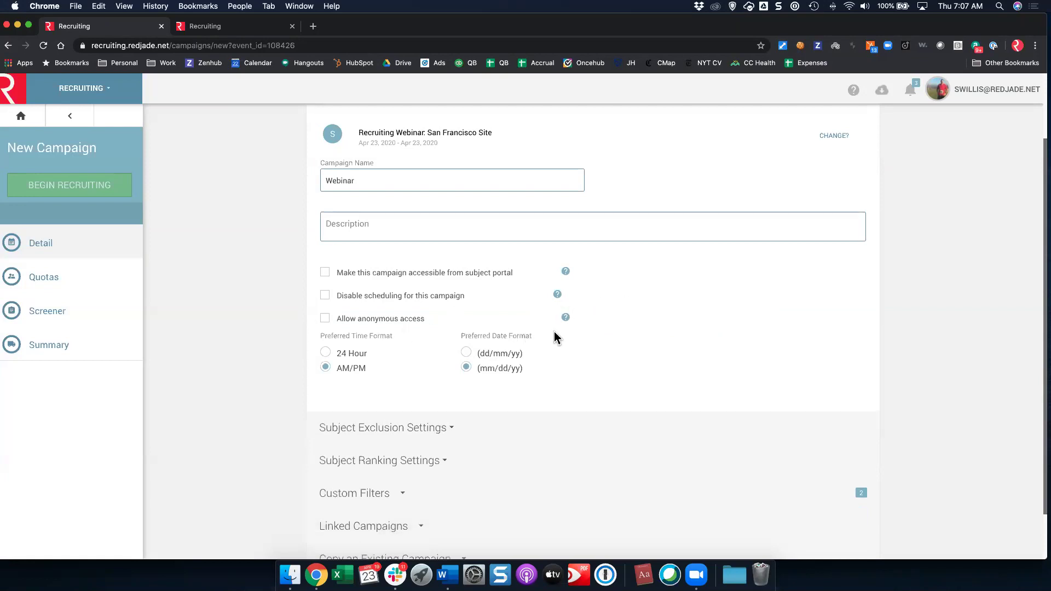
scroll(534, 334, down, 1)
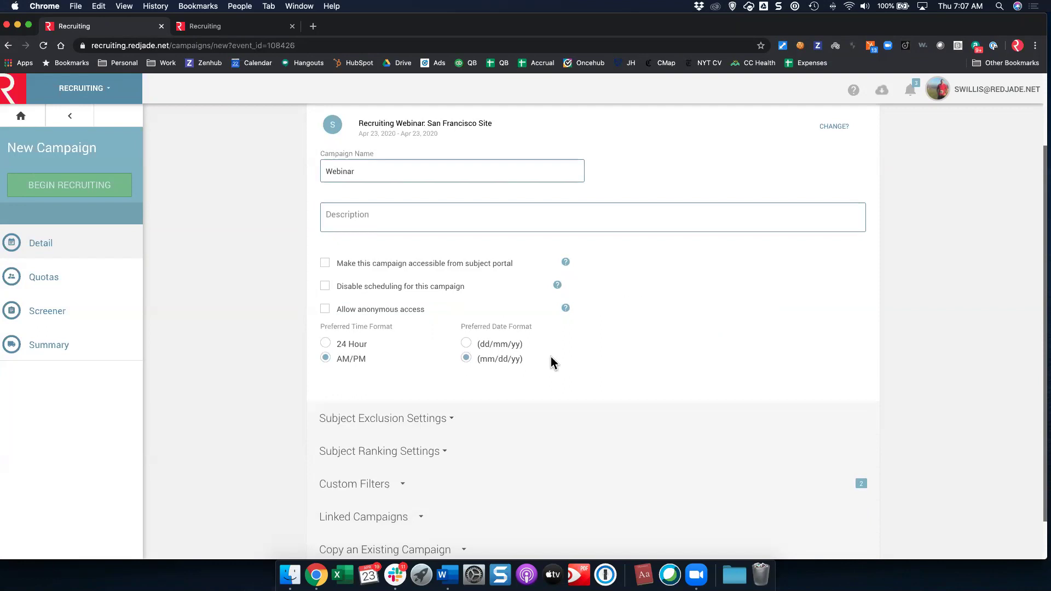
scroll(501, 354, down, 3)
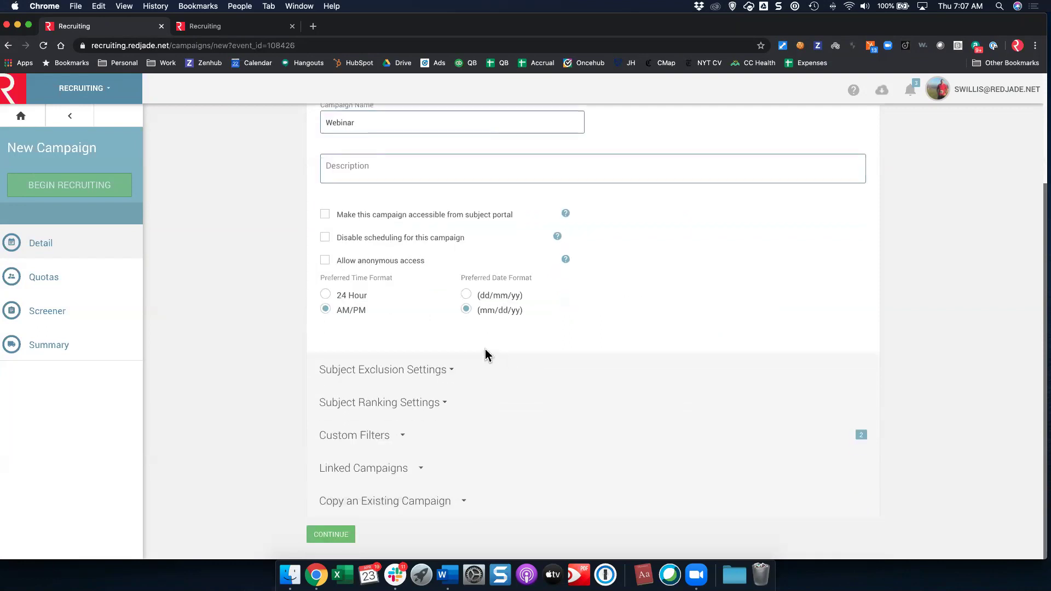
- Expand and review Subject Exclusion Settings: 1-hour call/email windows, panelists and anonymous dependents excluded
click(430, 371)
scroll(521, 336, down, 5)
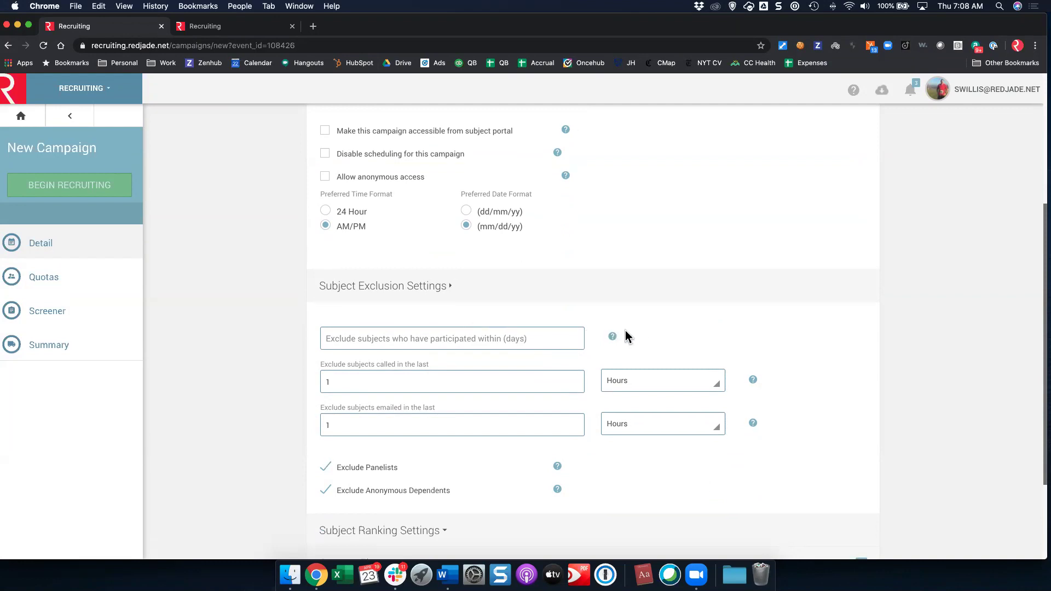
scroll(426, 340, down, 3)
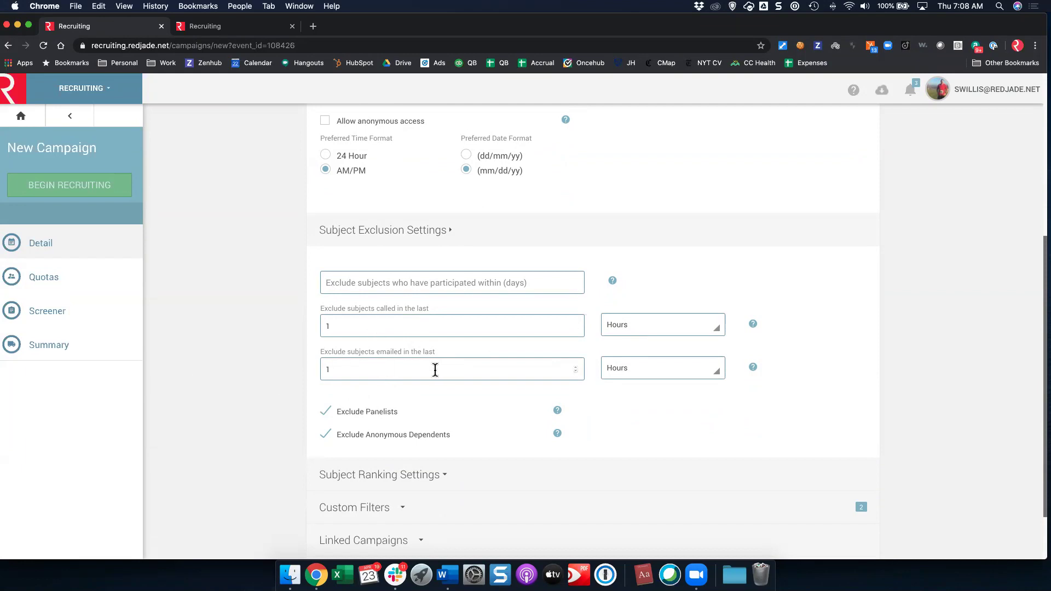
scroll(435, 370, down, 3)
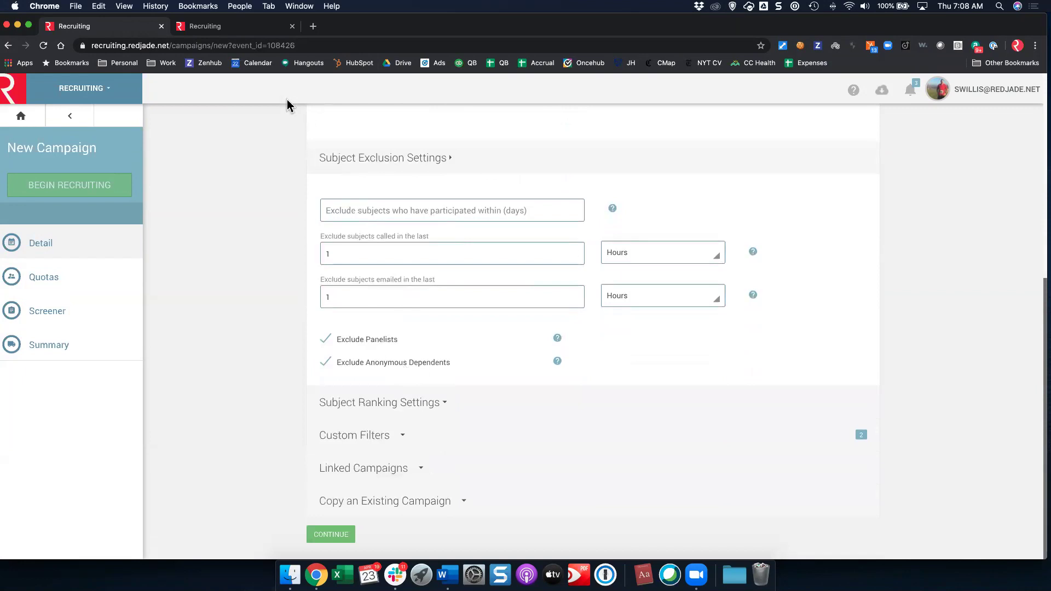
- Check the panels list in the filtered-subjects tab, then return to the New Campaign form
click(226, 25)
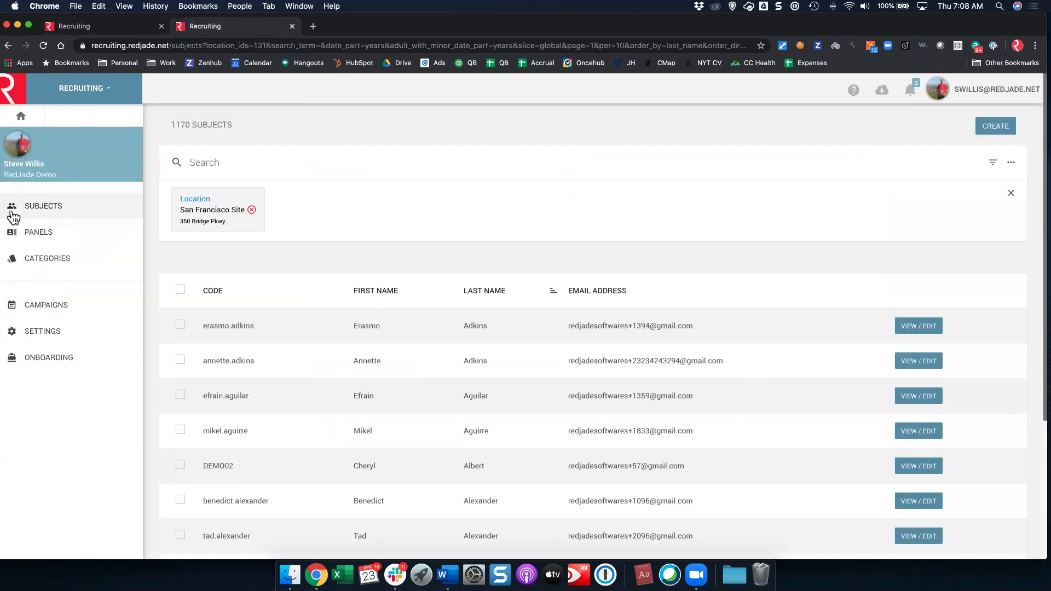
click(30, 232)
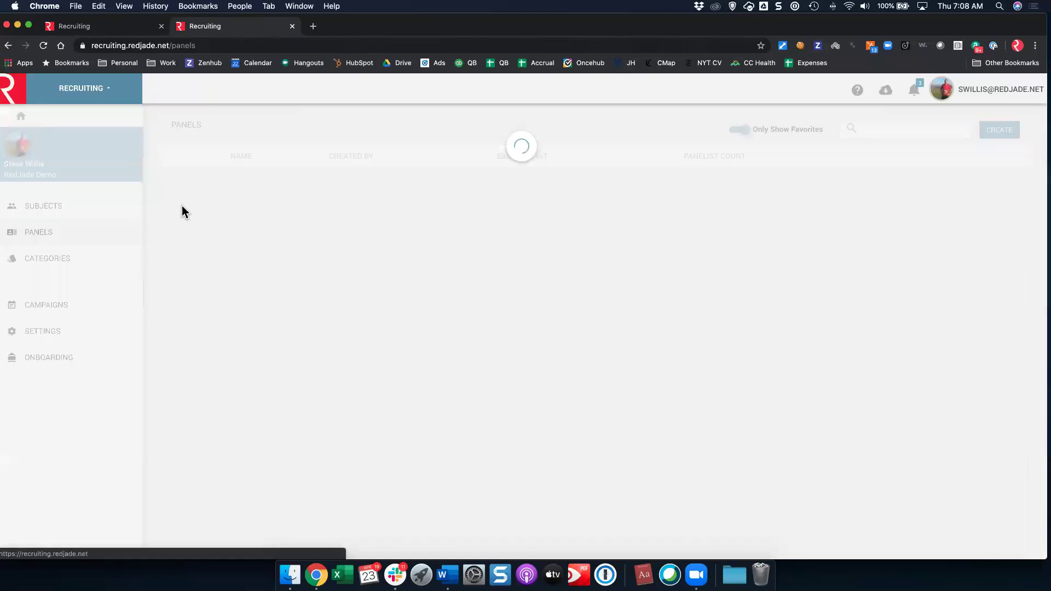
click(122, 29)
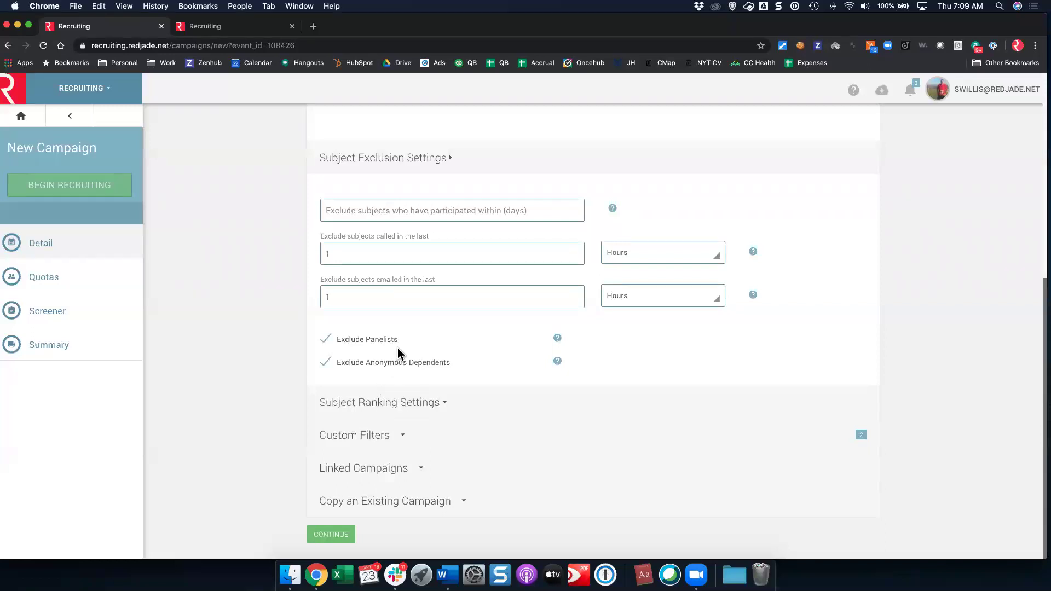
- Expand Subject Ranking Settings and set Prioritize Low Activity to 0.0, passing through 3.0
click(581, 390)
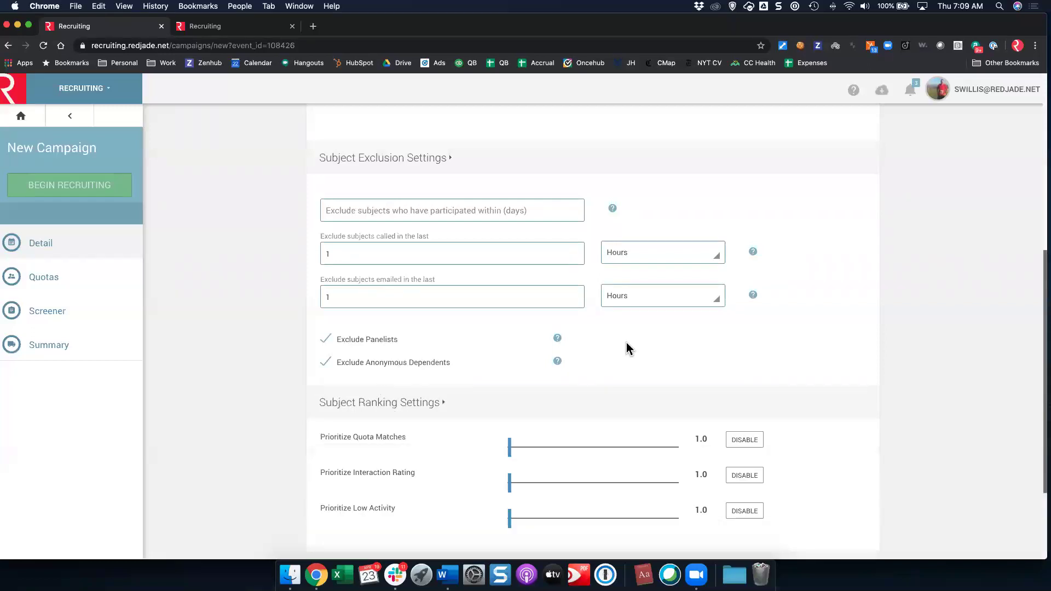
scroll(626, 347, down, 3)
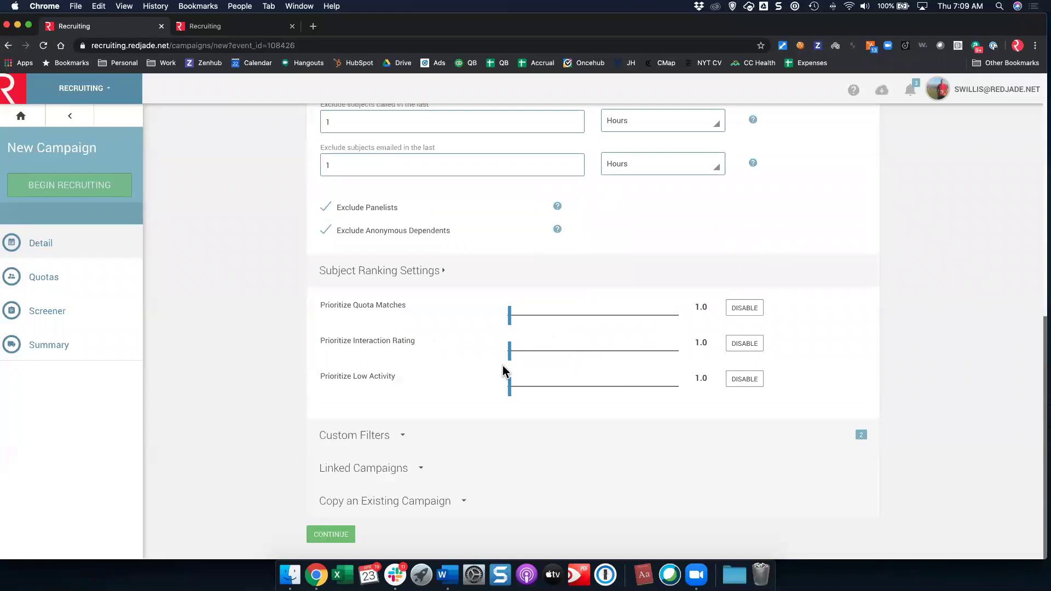
click(510, 391)
drag(639, 411, 719, 418)
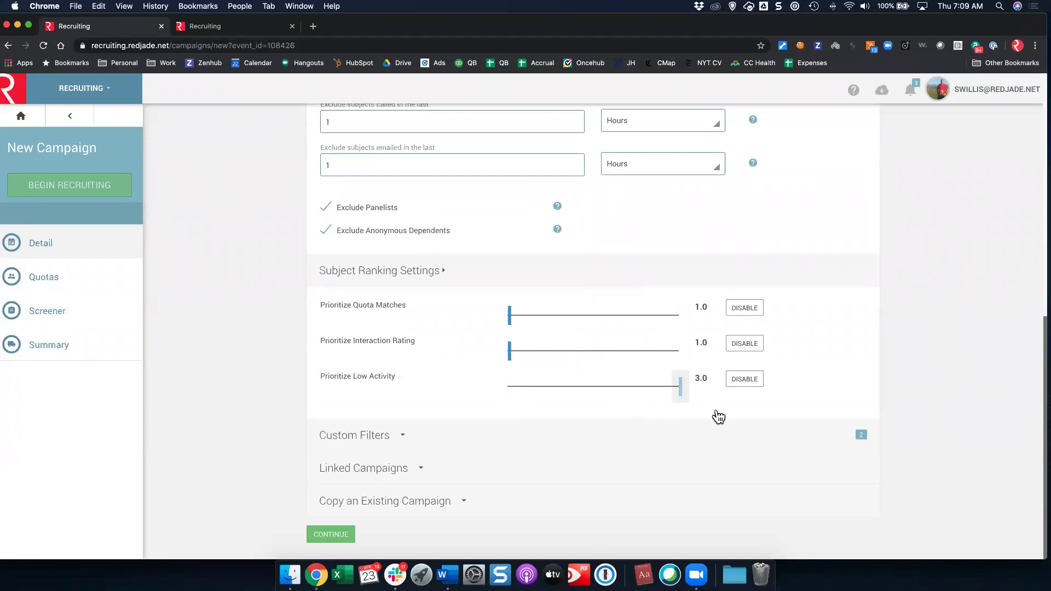
drag(556, 419, 463, 415)
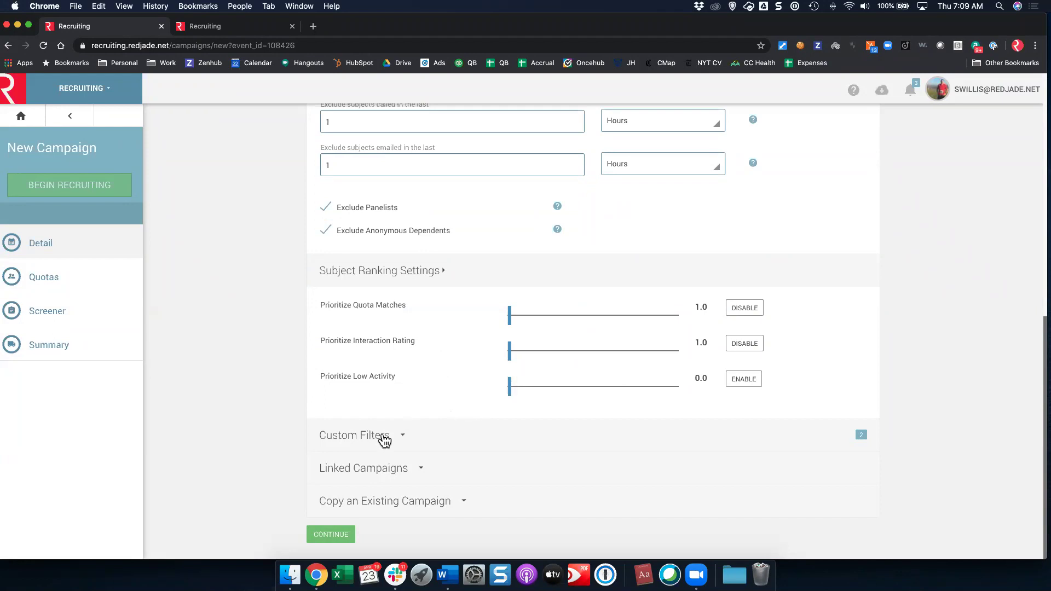
- Expand Custom Filters (San Francisco Site, same household excluded) and list the addable filter types
click(385, 436)
scroll(672, 277, down, 4)
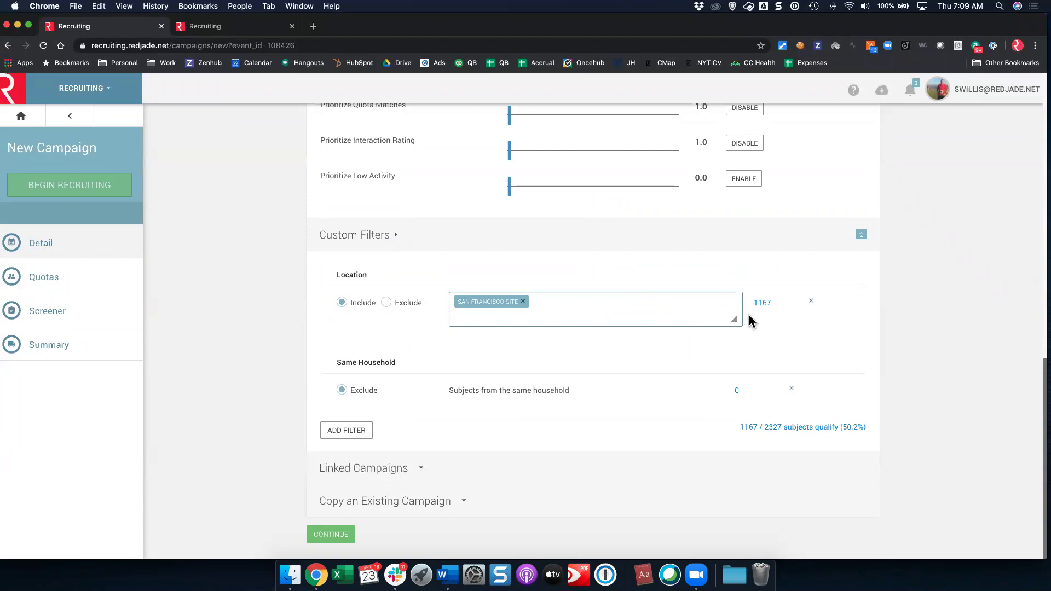
click(358, 431)
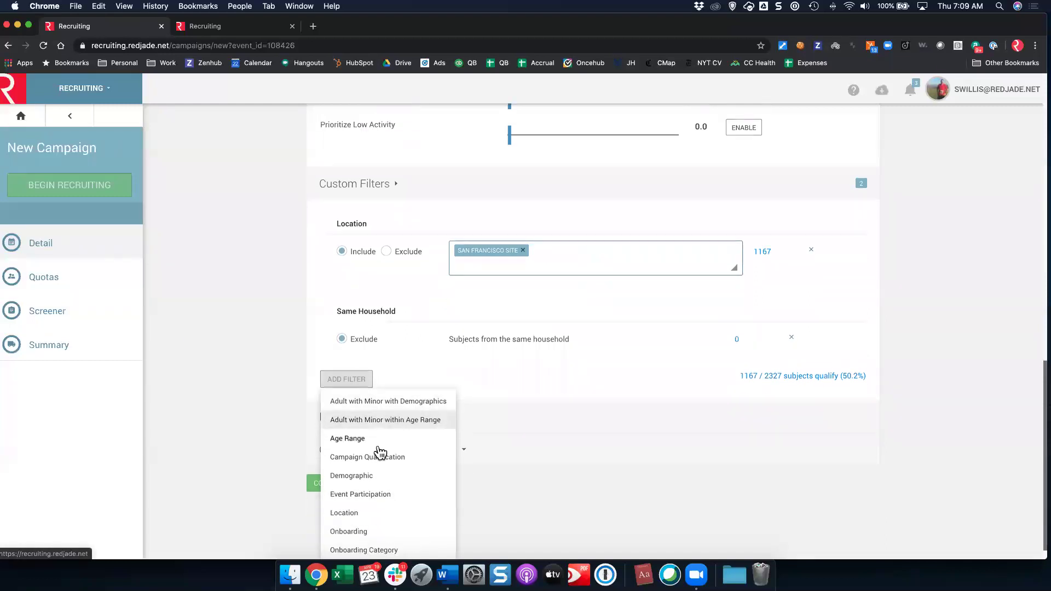
- Look over the demographic Categories page in the other tab, then return to the campaign form
click(264, 27)
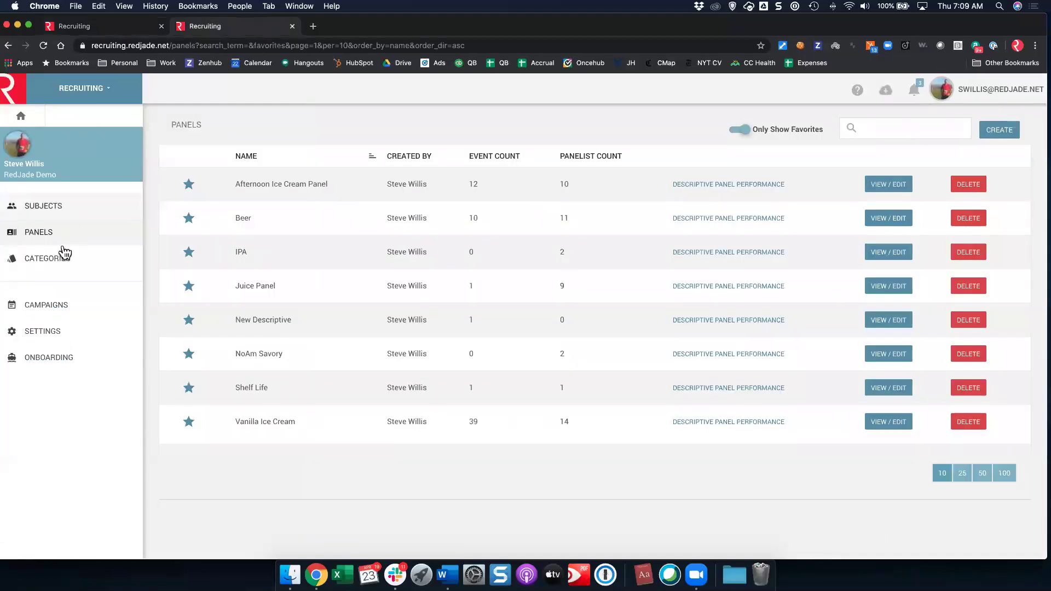
click(121, 255)
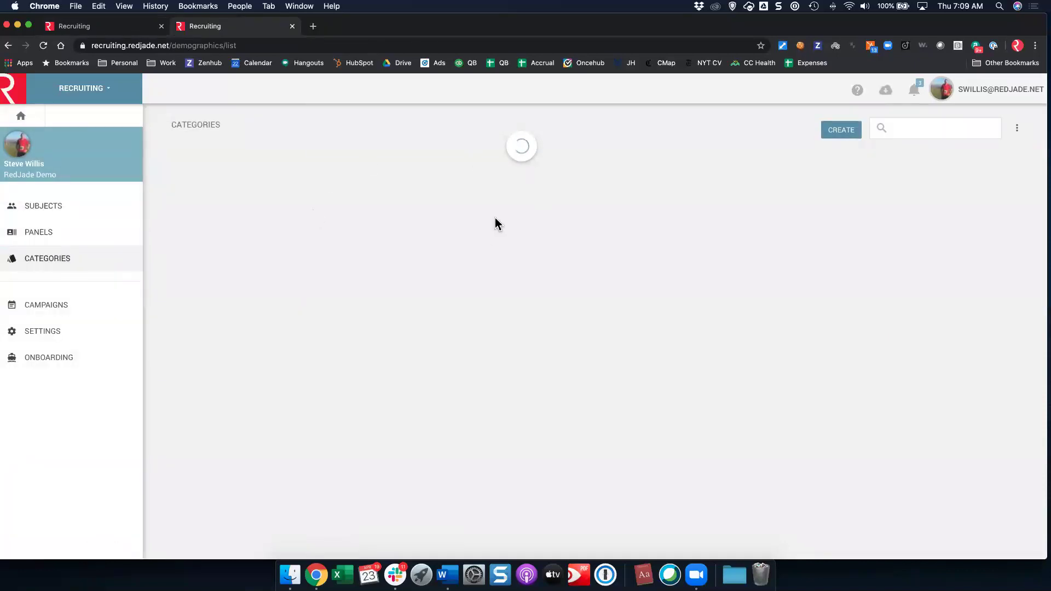
click(127, 24)
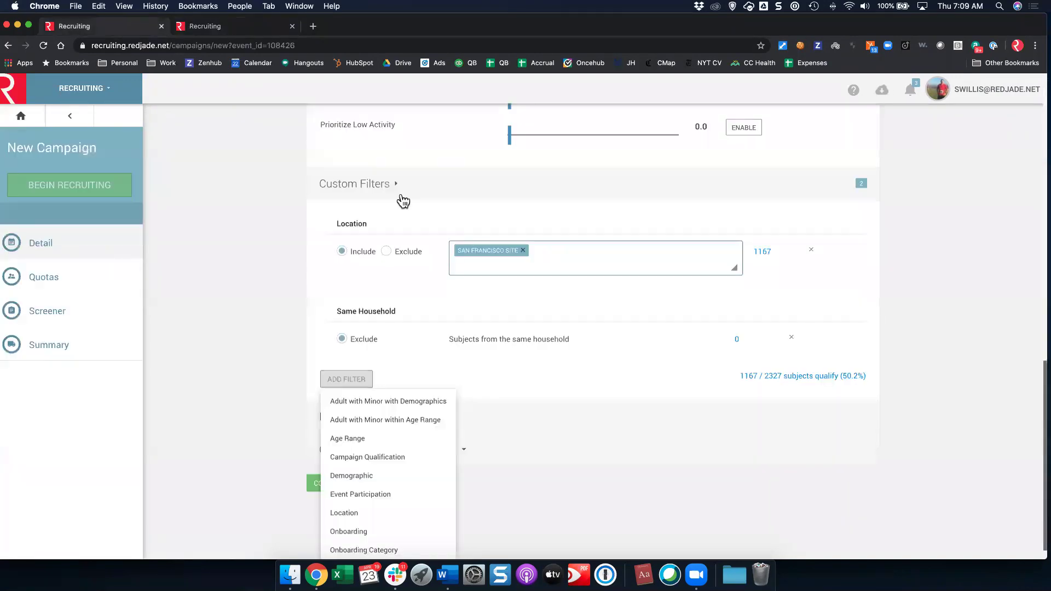
- Add a Demographic filter including Vanilla (Ice Cream Flavor MO), leaving 539 of 2327 subjects
click(342, 477)
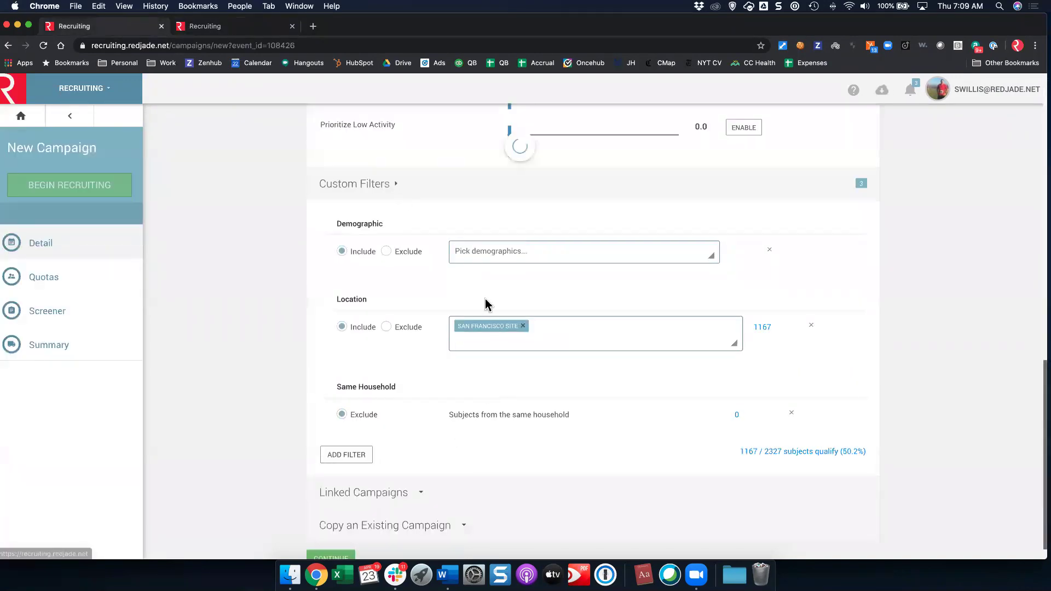
click(489, 257)
text(Vanilla)
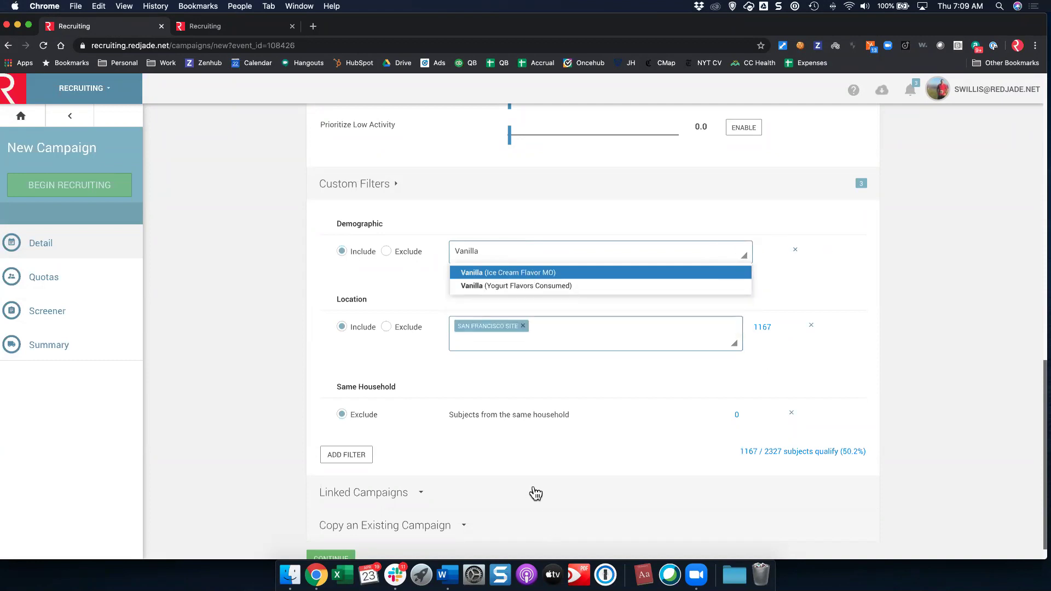
click(476, 273)
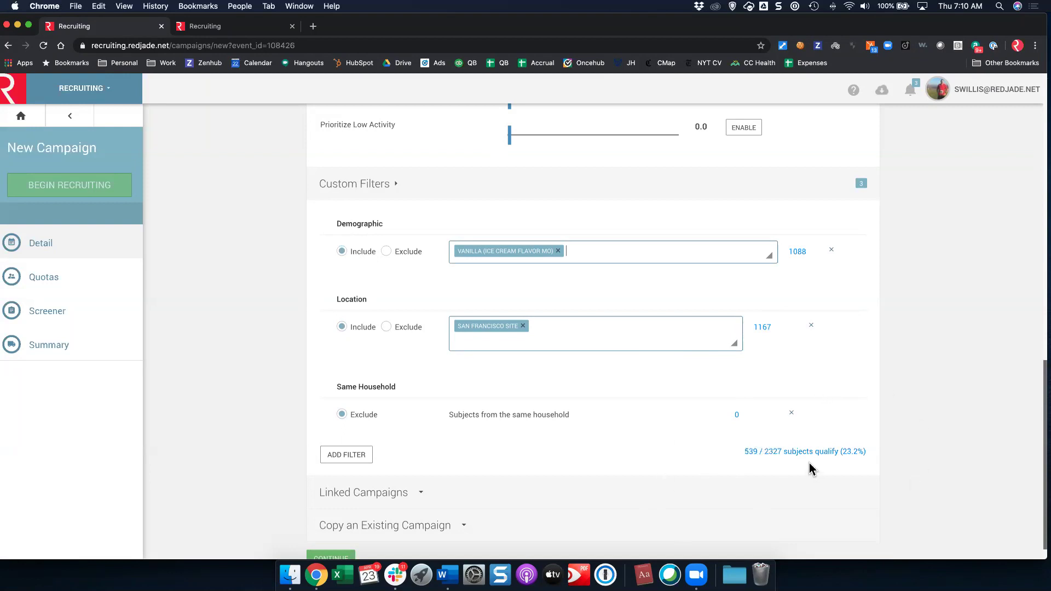
scroll(813, 464, down, 1)
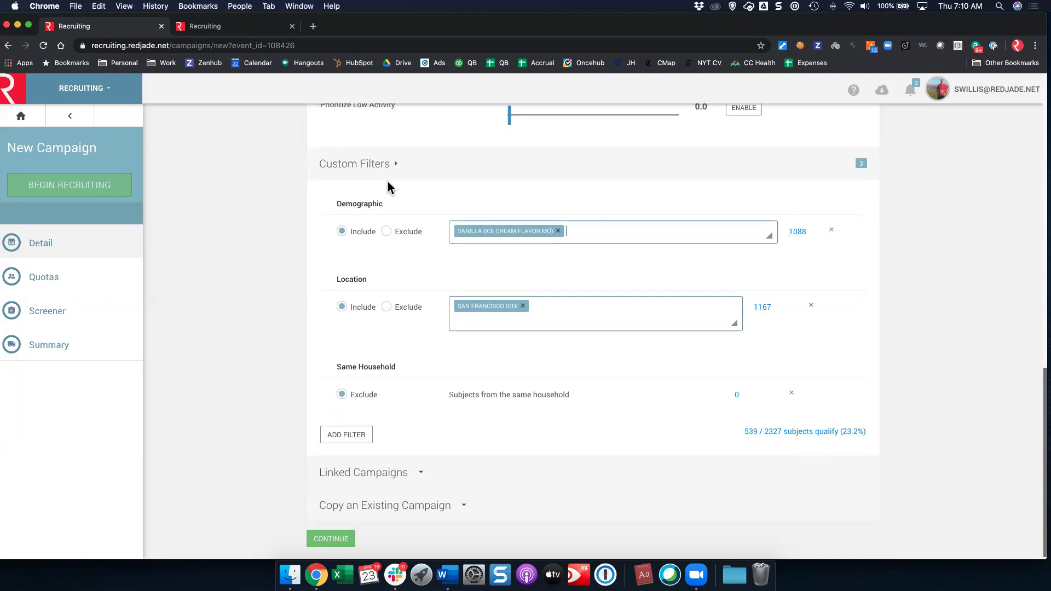
- Swap a trial iOS demographic for Chocolate (Ice Cream Flavor MO), reaching 818 of 2327 subjects
click(578, 233)
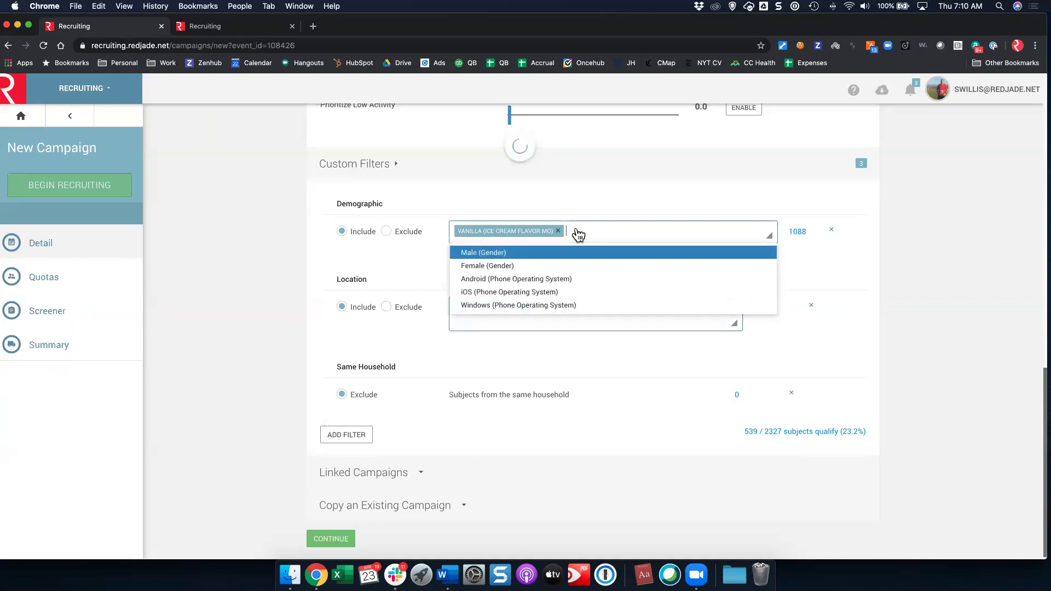
click(514, 294)
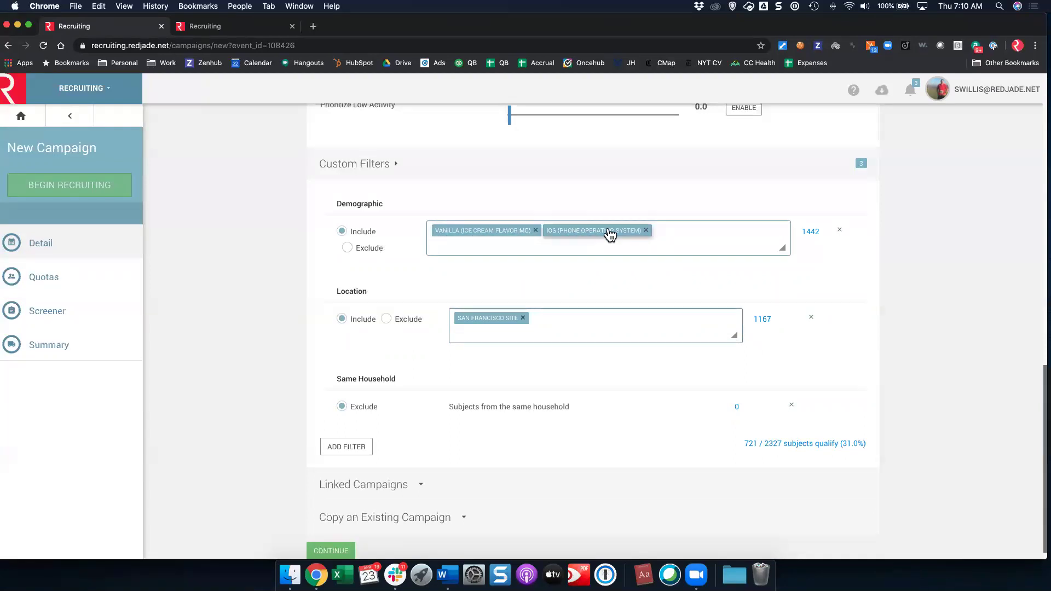
click(645, 231)
click(567, 246)
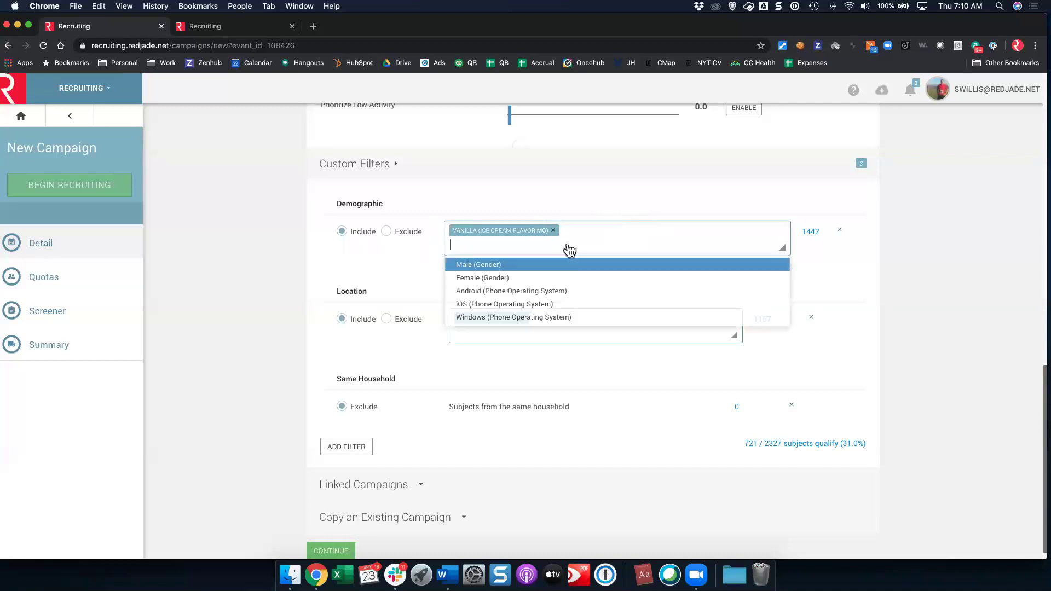
text(Chocolate)
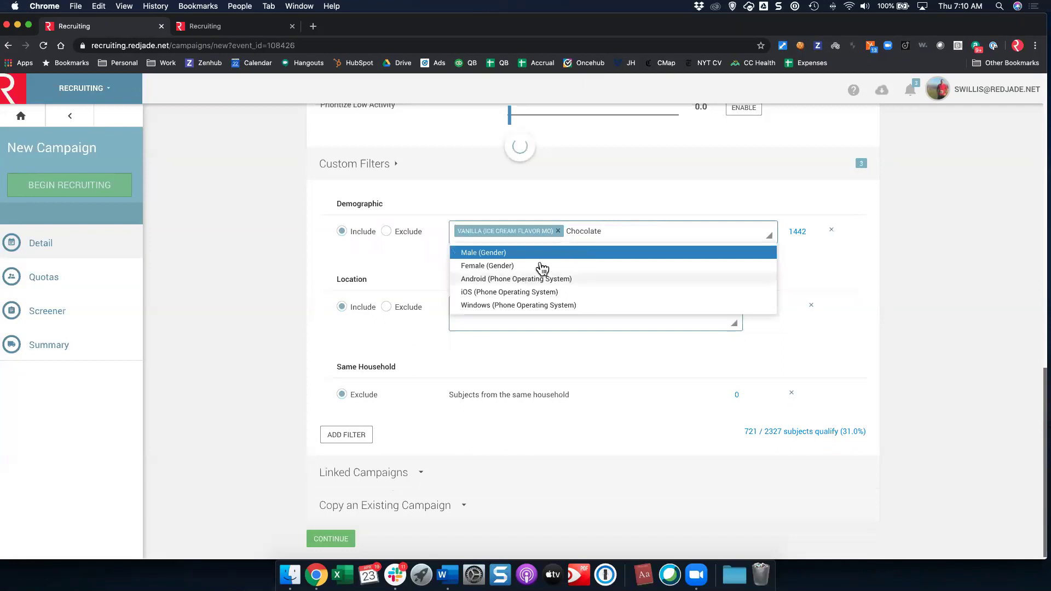
click(568, 254)
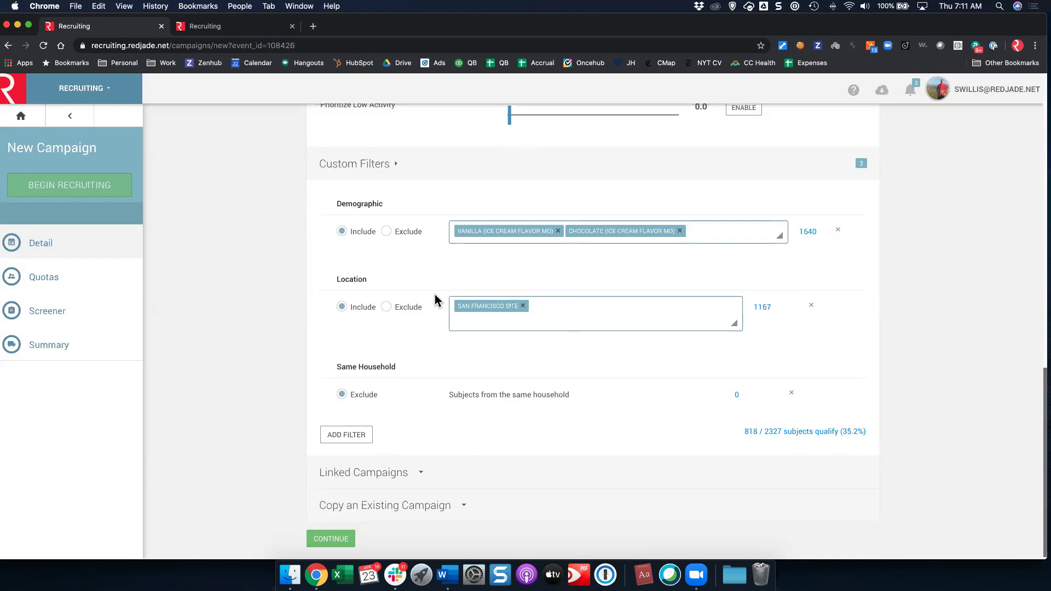
click(350, 435)
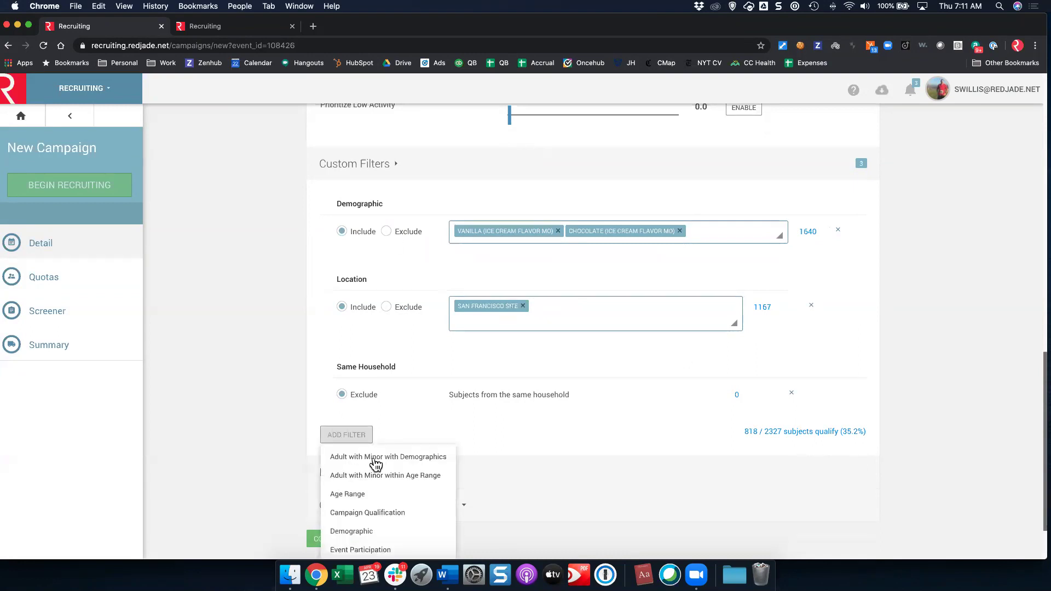
click(350, 531)
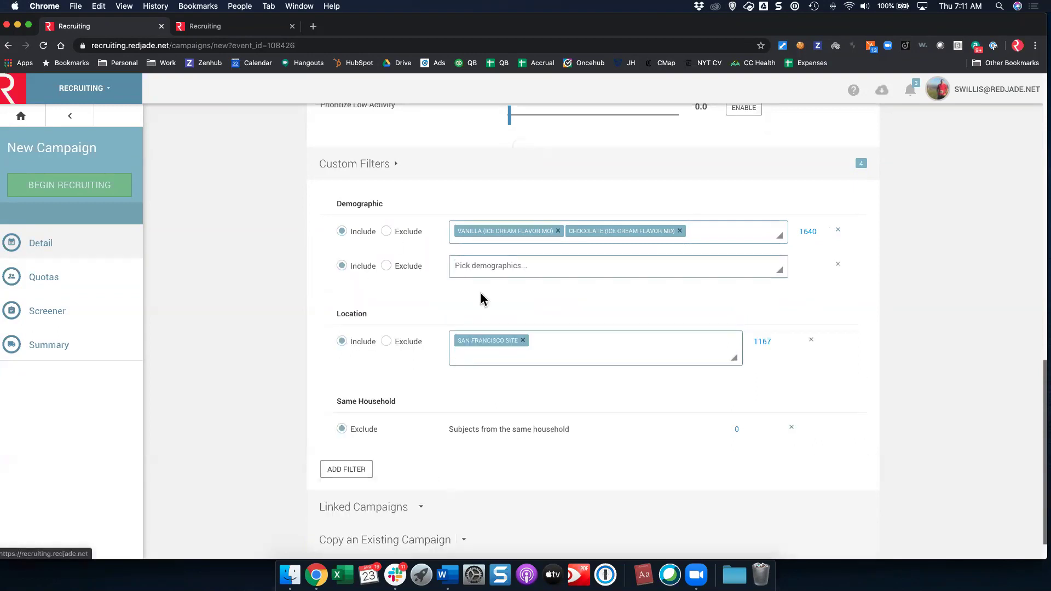
click(511, 269)
text(Ios)
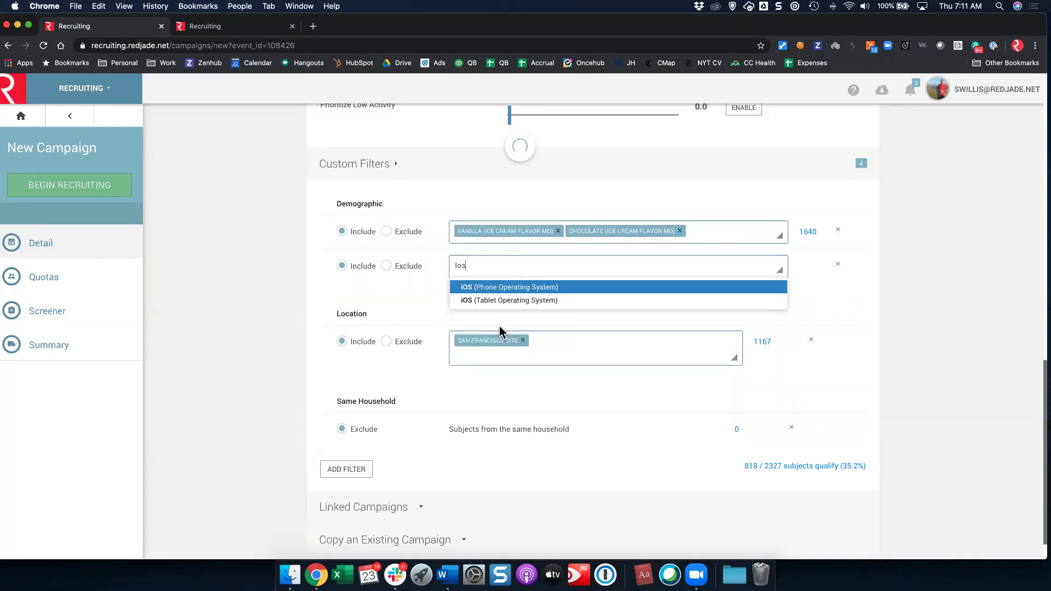
click(510, 288)
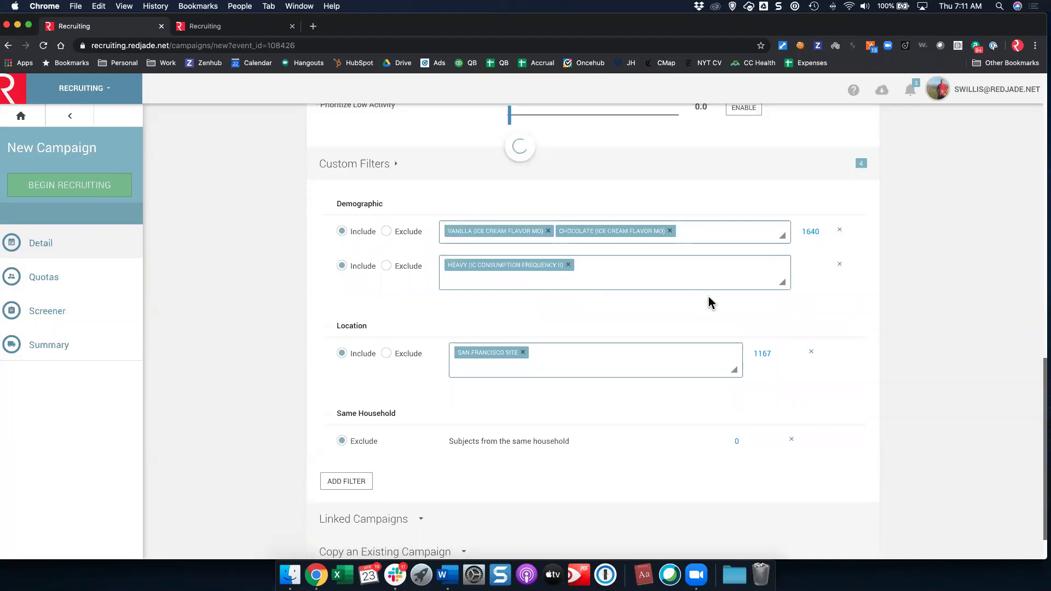
click(568, 265)
click(491, 278)
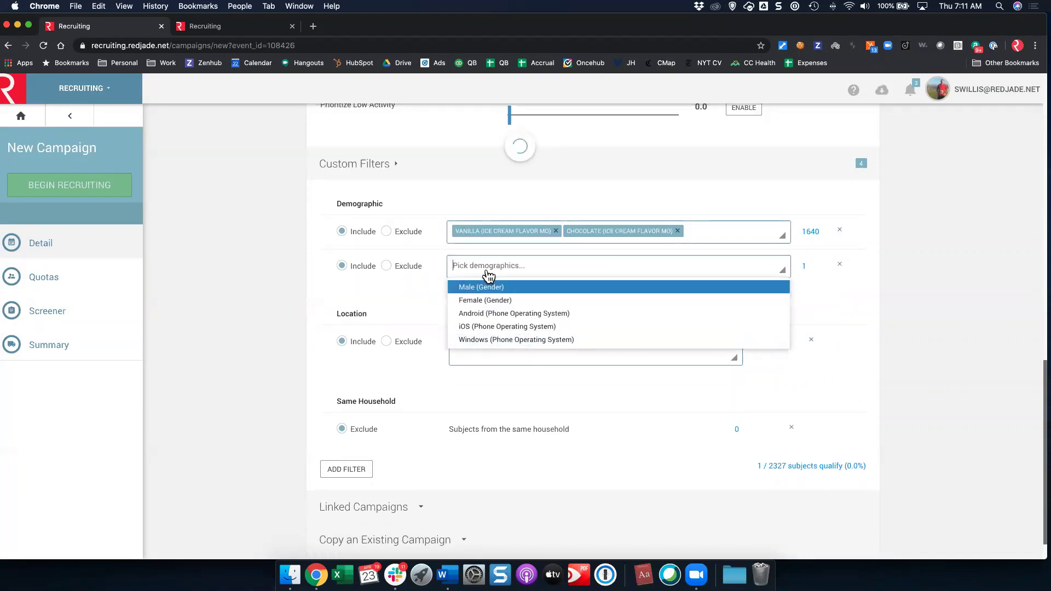
click(487, 327)
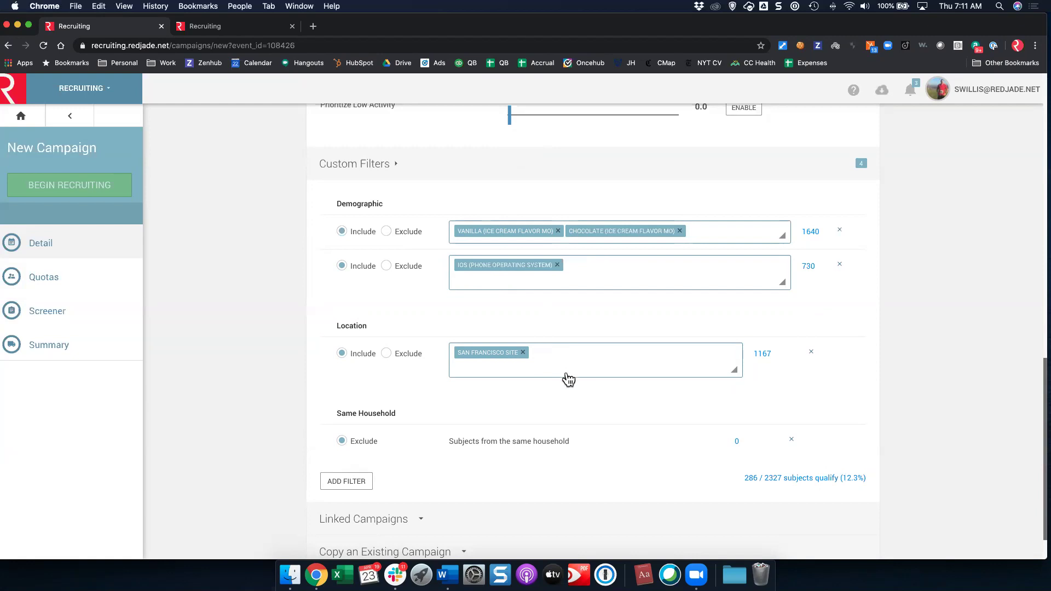
click(839, 265)
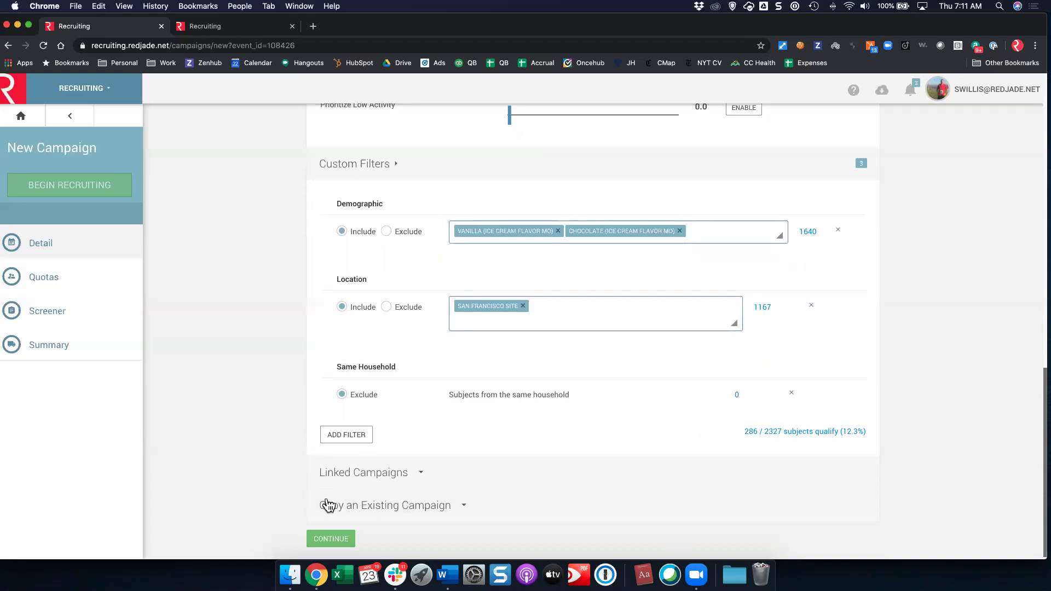
- Save the Webinar campaign details and continue to Configure Quotas, which shows 260 participants
click(366, 503)
scroll(424, 481, down, 3)
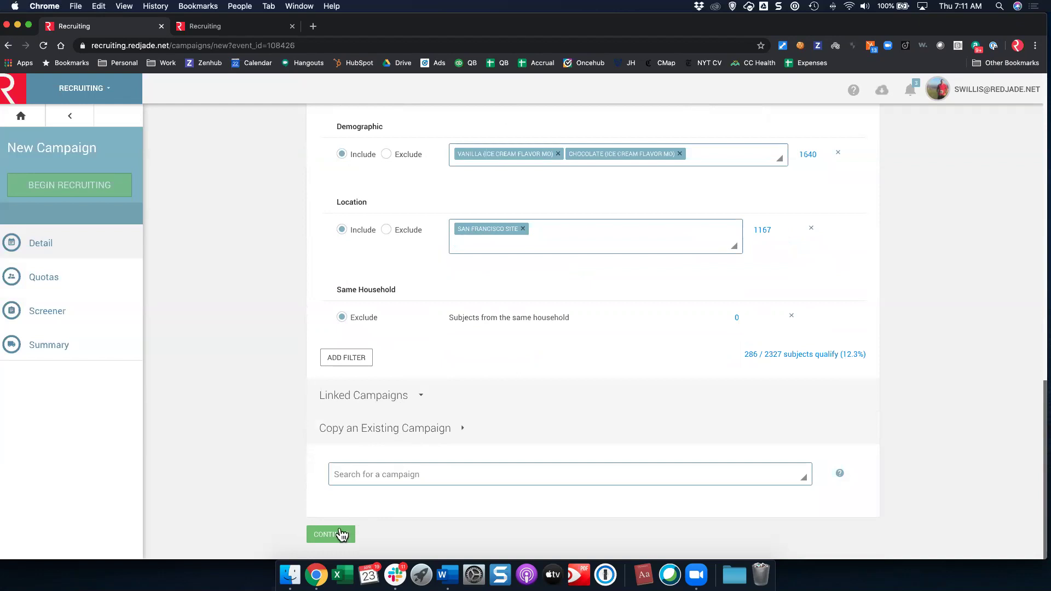
click(338, 536)
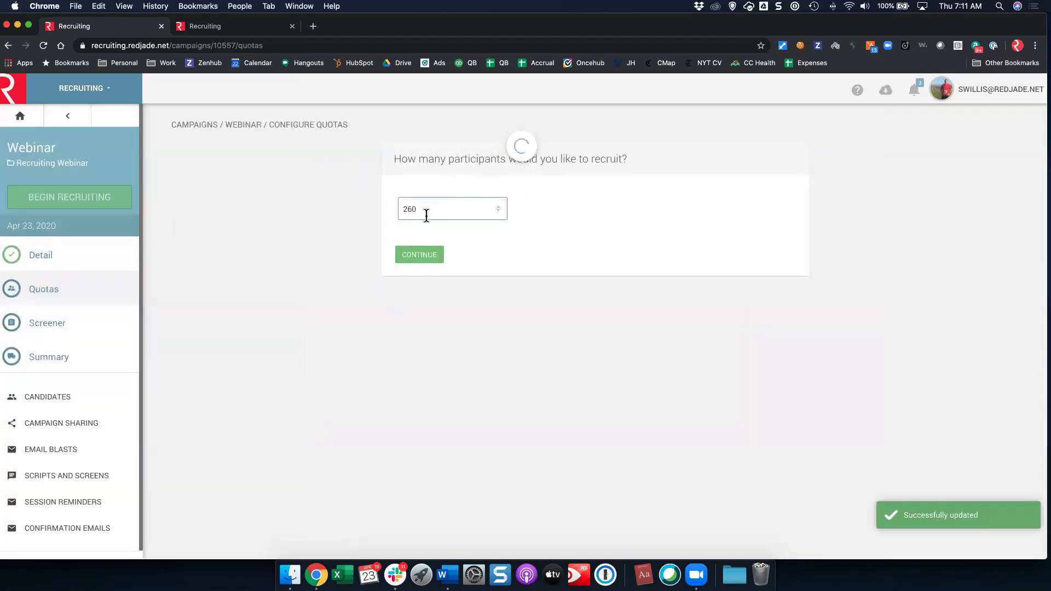
- Change the number of participants to recruit from 260 to 120 and continue to quotas
drag(415, 208, 380, 203)
text(120)
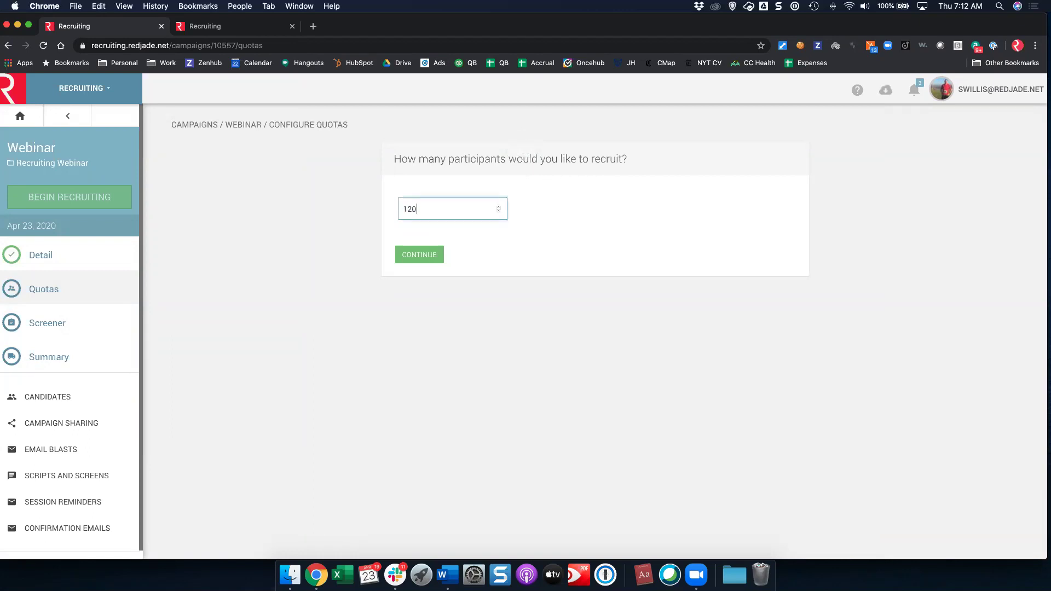
click(420, 255)
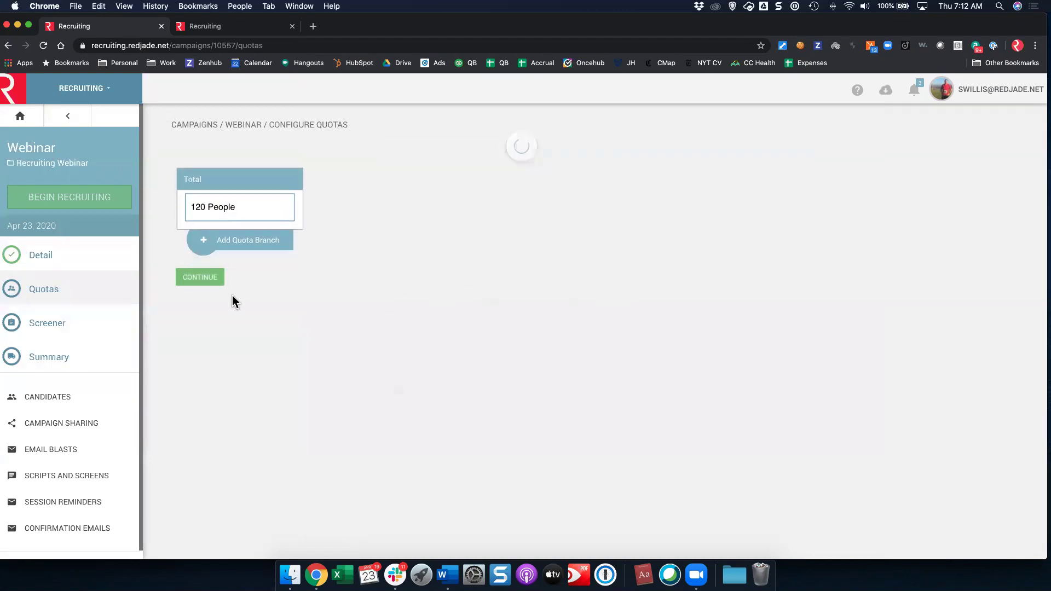
- Edit the Total quota from 120 to 240 people and submit it
click(203, 211)
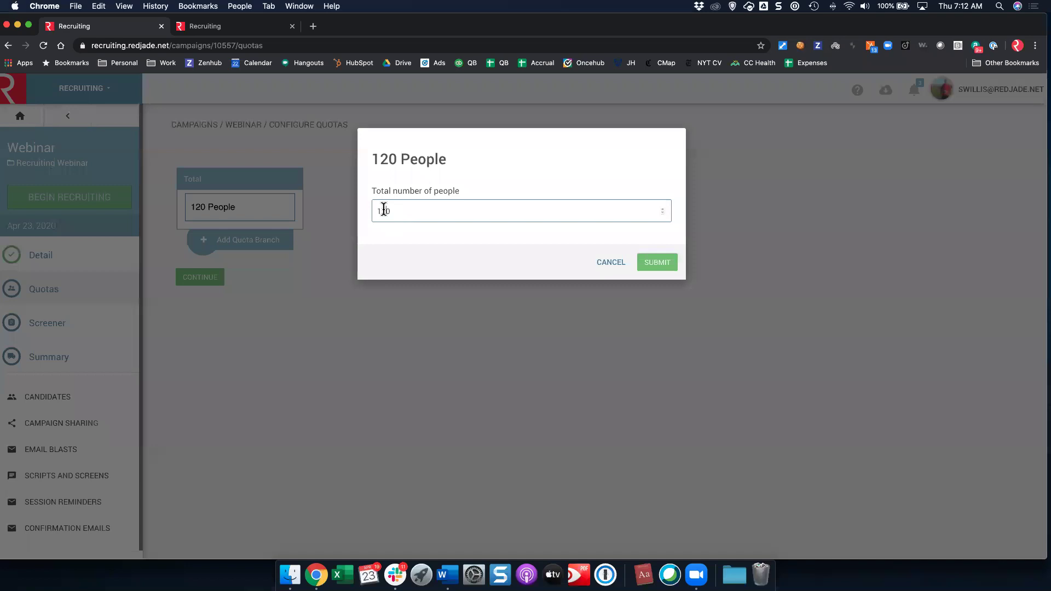
click(351, 205)
click(216, 208)
key(shift+Right)
text(4)
click(649, 261)
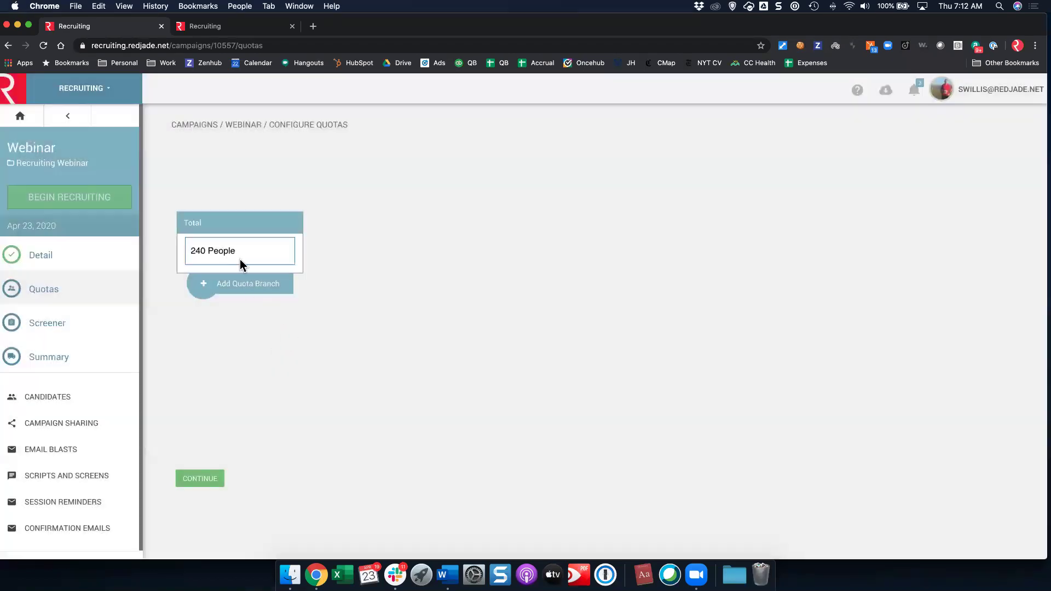
- Start a quota branch under the total using the Gender category
click(201, 286)
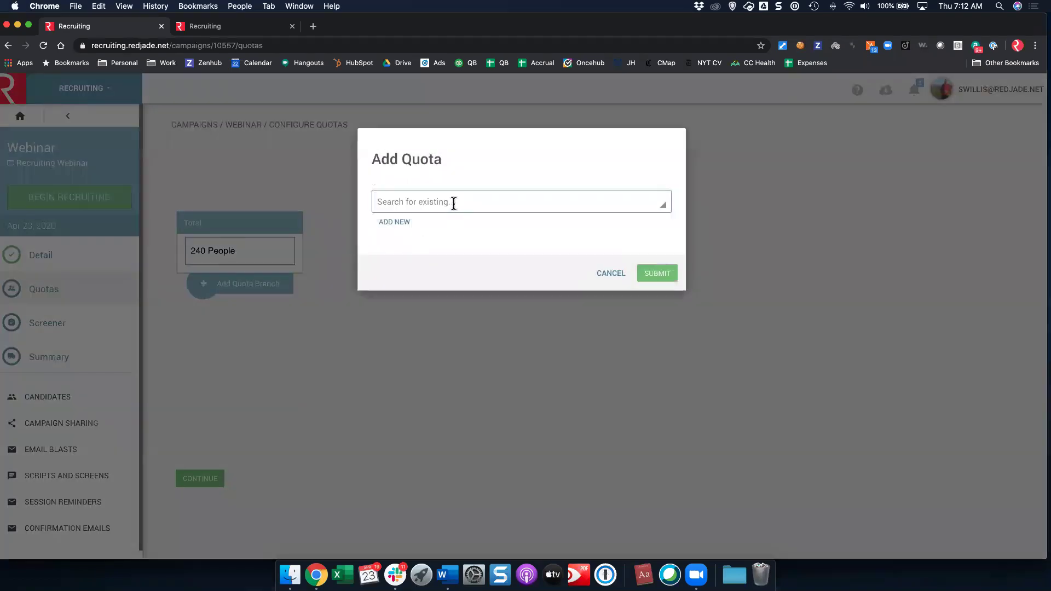
click(454, 204)
text(Gender)
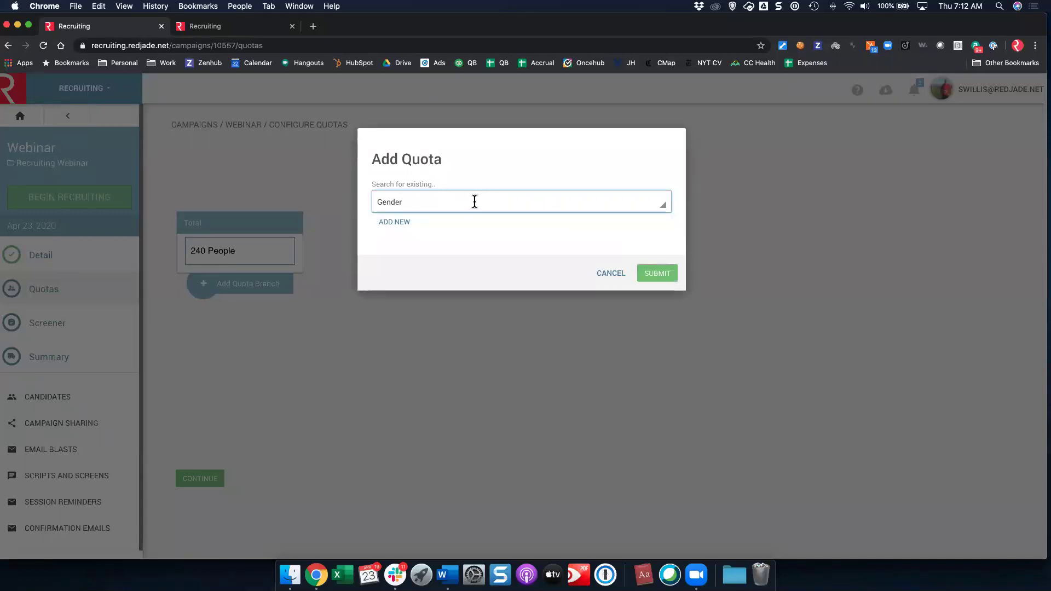
click(474, 201)
click(439, 237)
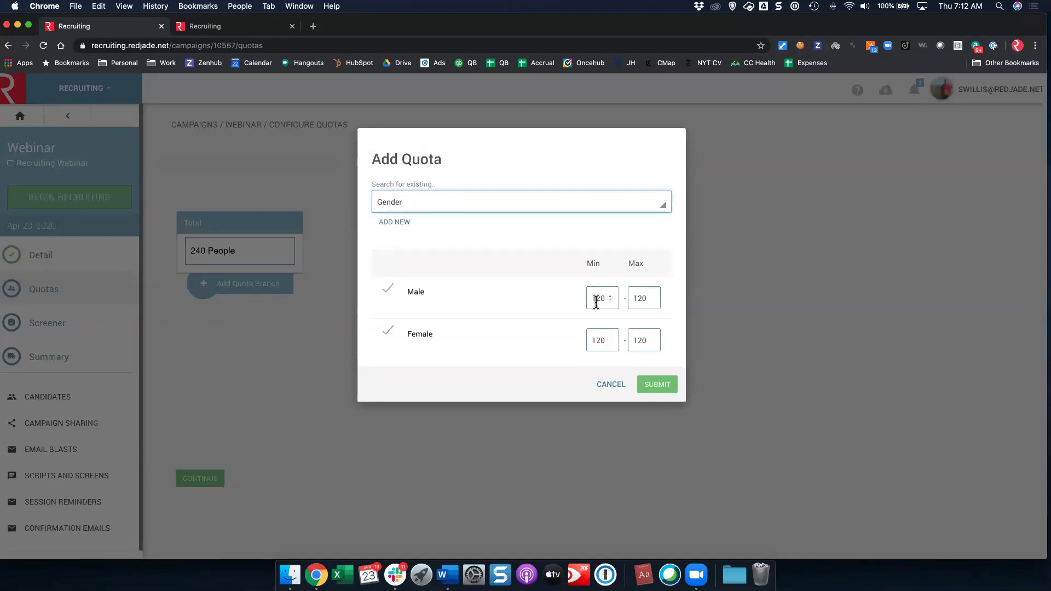
- Give Male and Female each a minimum of 110 and maximum of 130, then save the branch
click(598, 298)
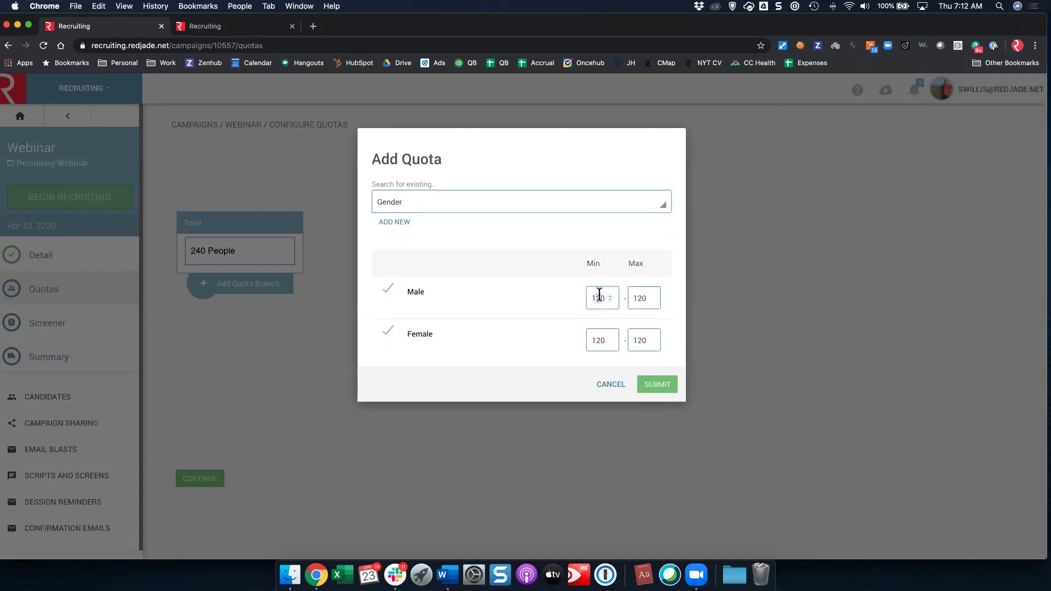
key(BackSpace)
text(1)
click(640, 298)
key(BackSpace)
text(3)
click(605, 341)
key(BackSpace)
text(1)
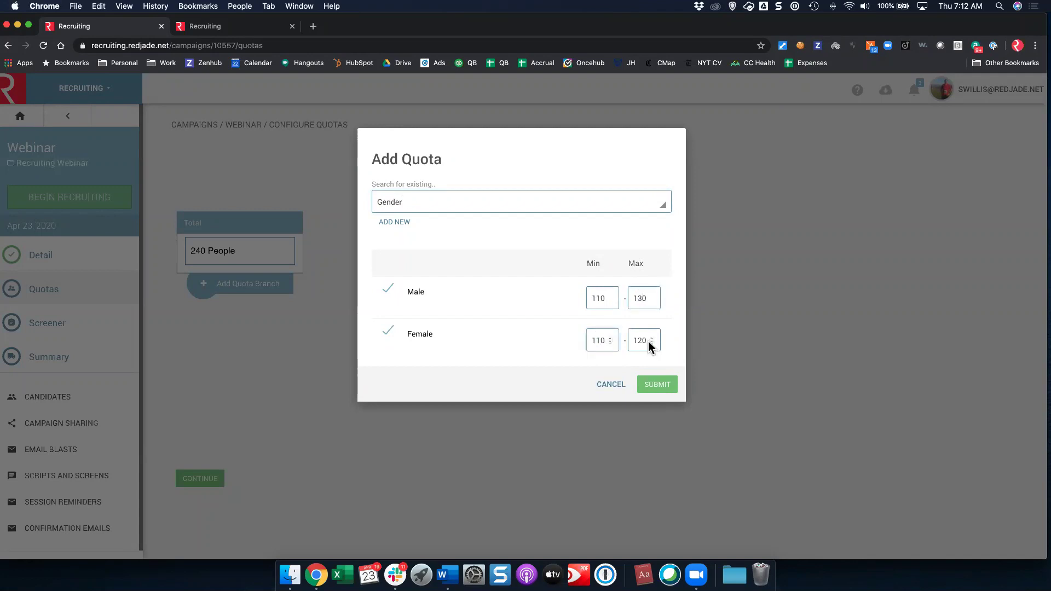
click(640, 340)
key(BackSpace)
text(3)
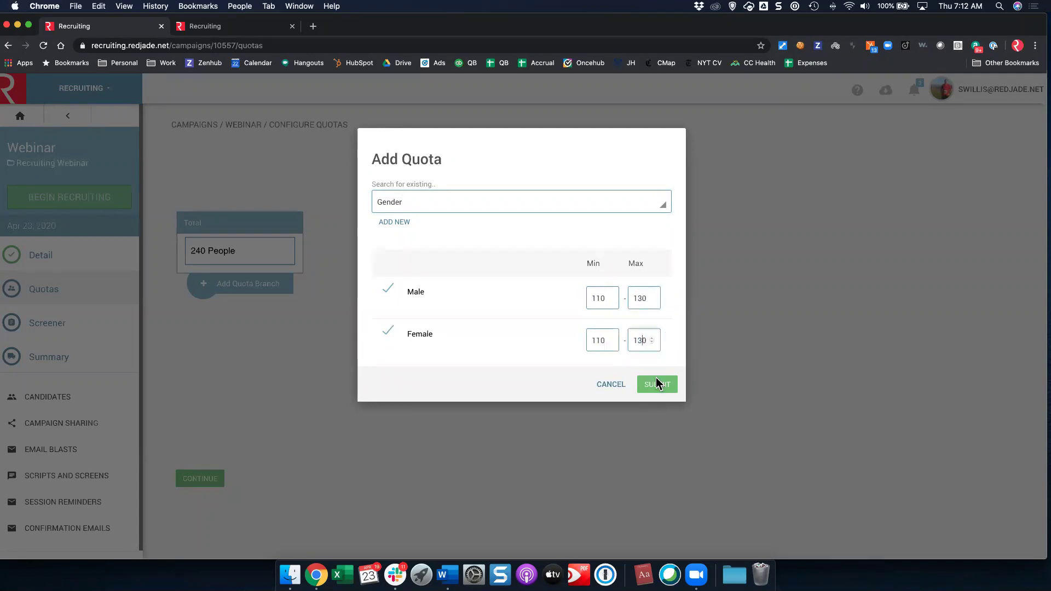
click(658, 385)
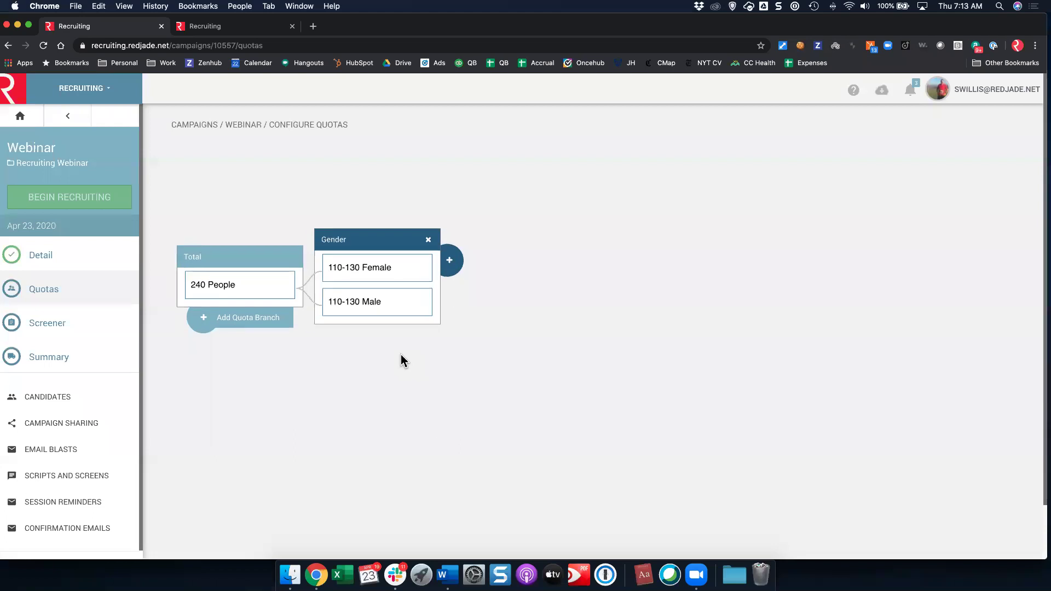
- Change the Female quota's maximum from 130 to 150 and submit it
click(366, 262)
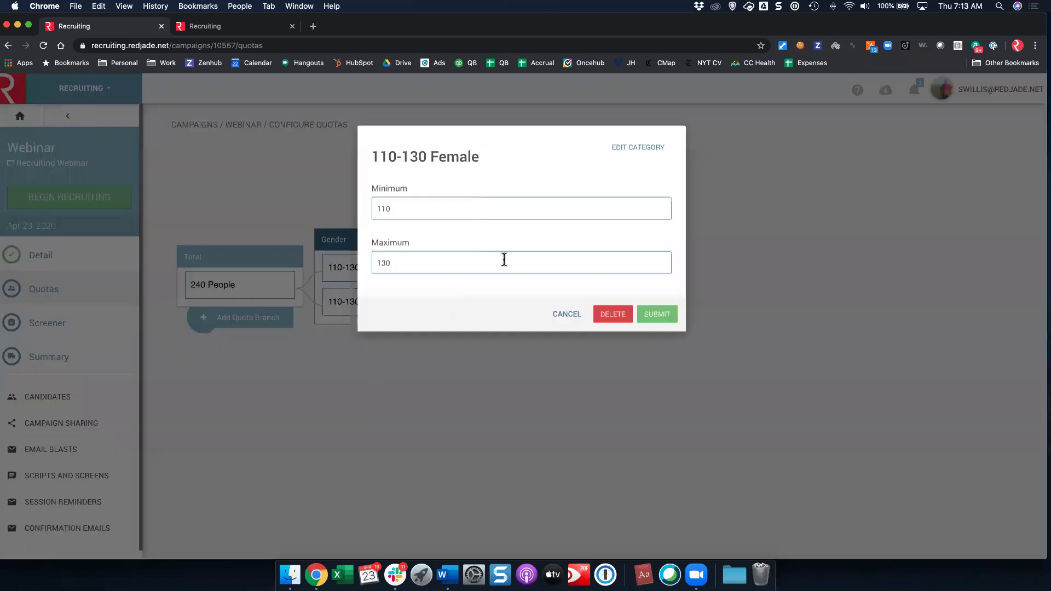
click(386, 266)
key(BackSpace)
text(5)
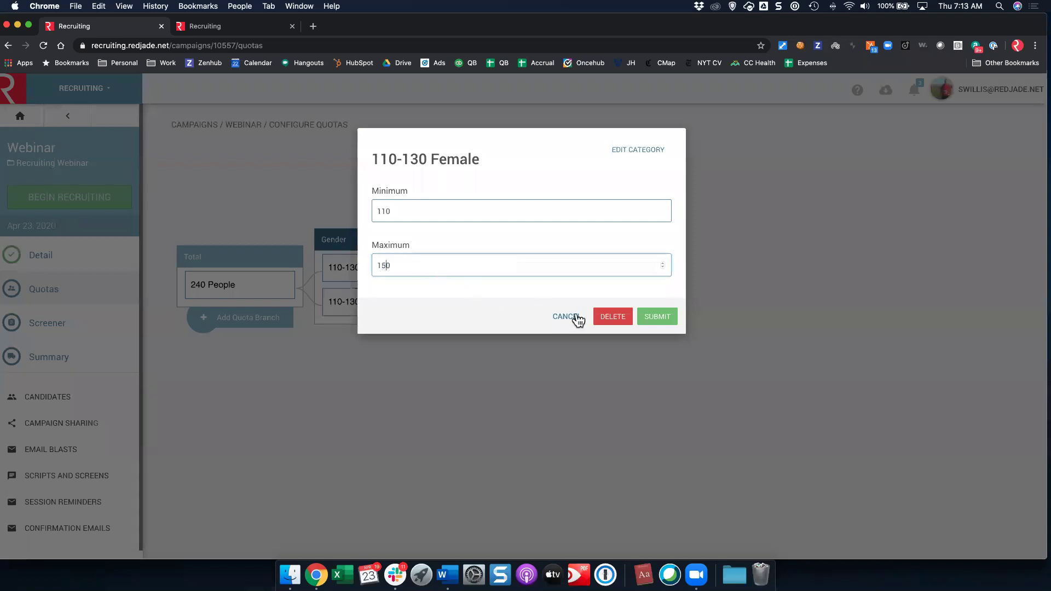
click(653, 324)
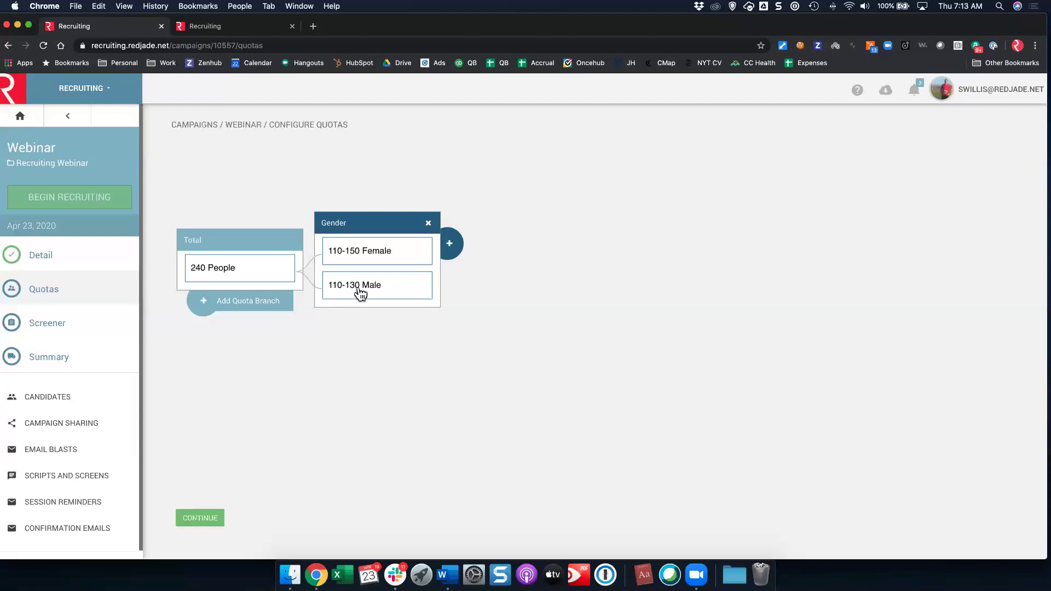
- Add a branch after Gender and begin a new category named IC Usage
click(450, 246)
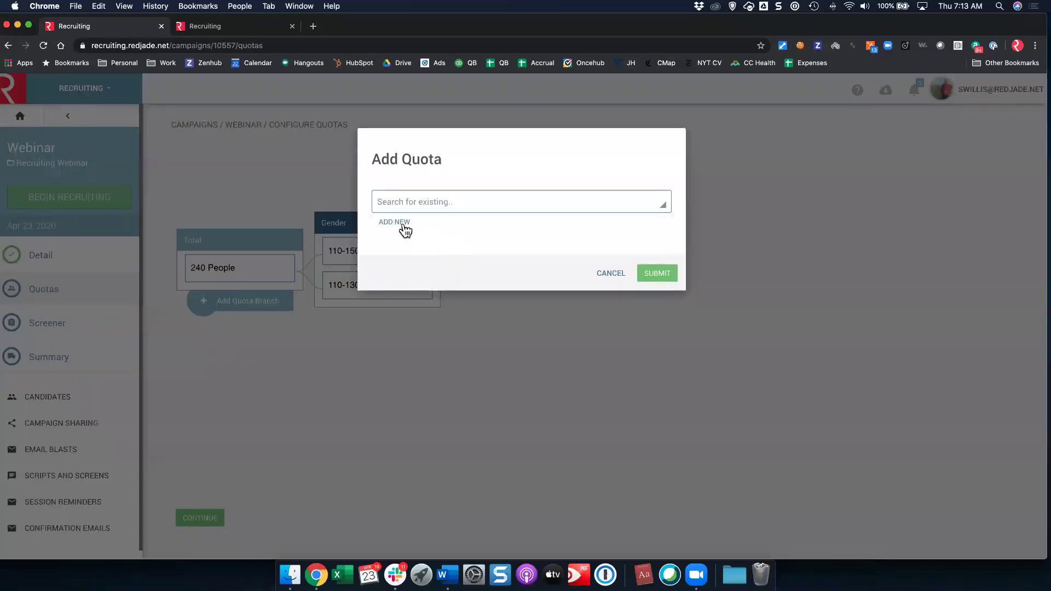
click(403, 223)
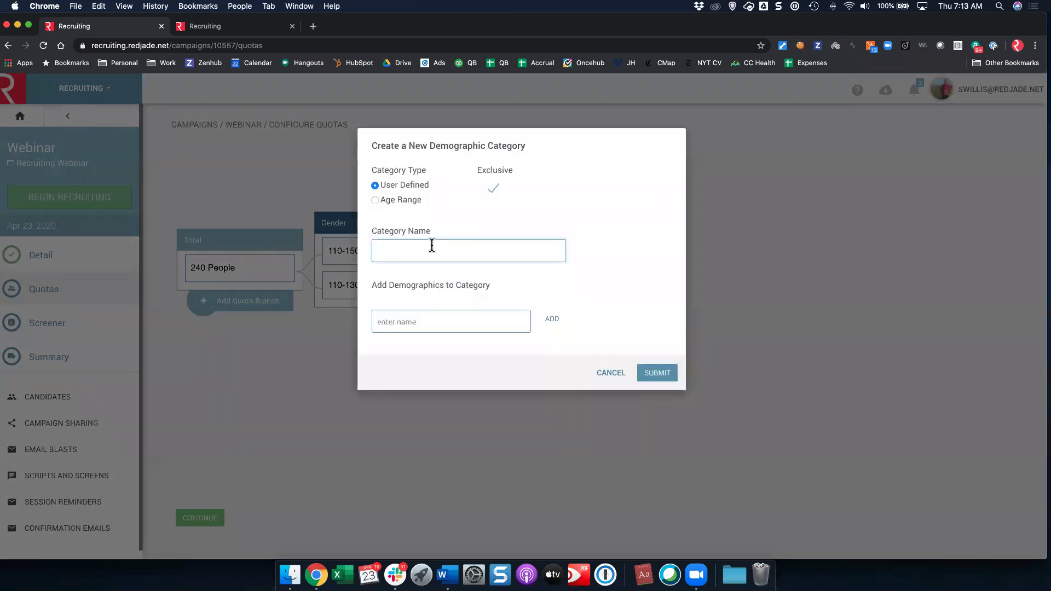
text(IC Usage)
key(Tab)
- Give IC Usage the demographics Heavy, Medium and Light, submit it, and save the quota ranges
text(Heavy)
key(Return)
text(Medium0)
key(BackSpace)
key(Return)
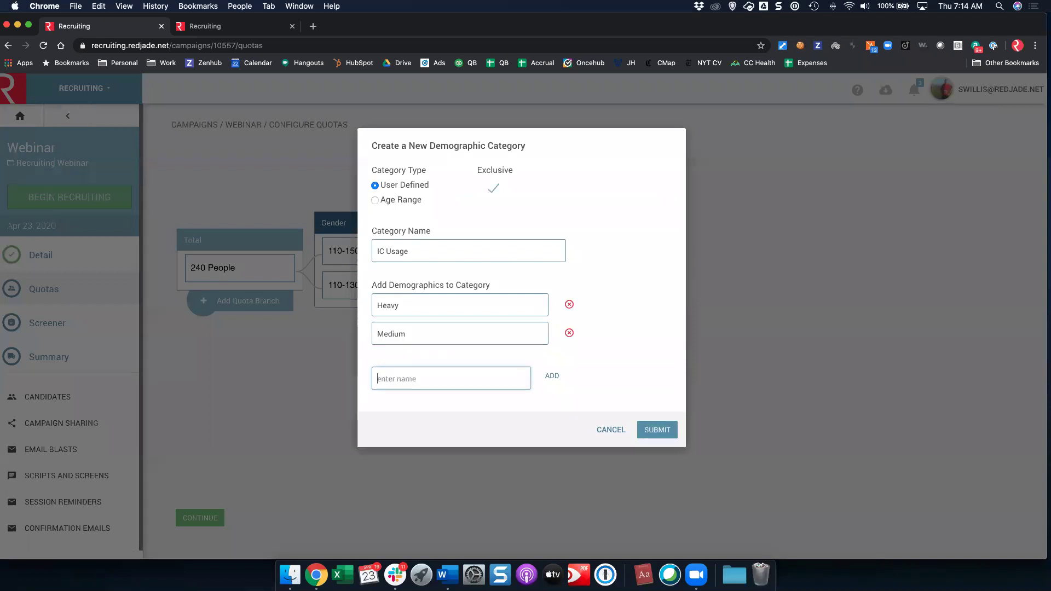
text(Li)
key(BackSpace)
key(BackSpace)
text(Ligh)
click(555, 376)
click(657, 457)
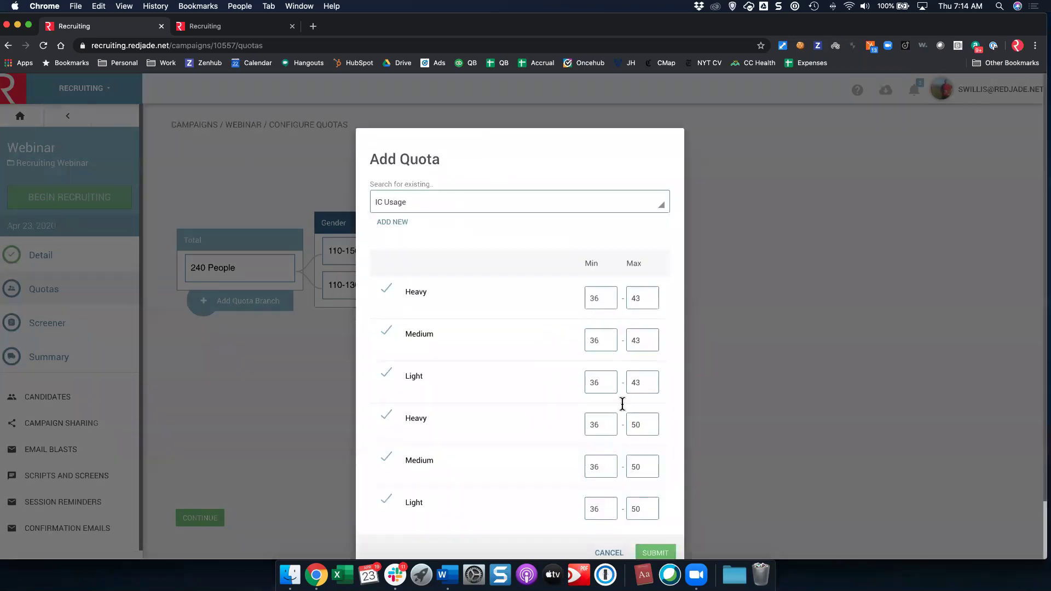
scroll(635, 482, down, 1)
click(656, 523)
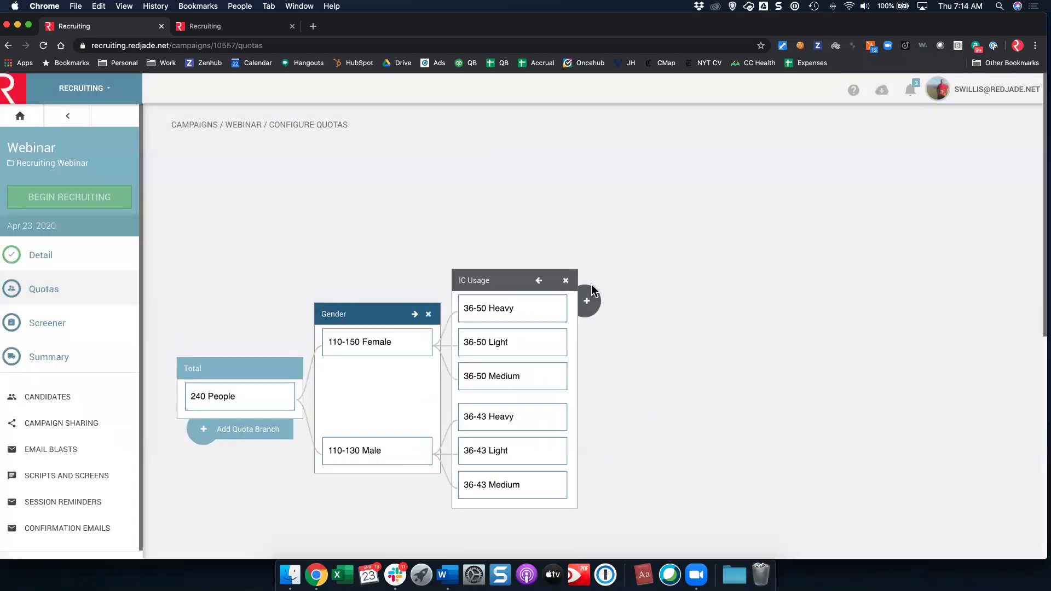
- Review the finished quota tree and continue to the Screener step
scroll(559, 268, down, 3)
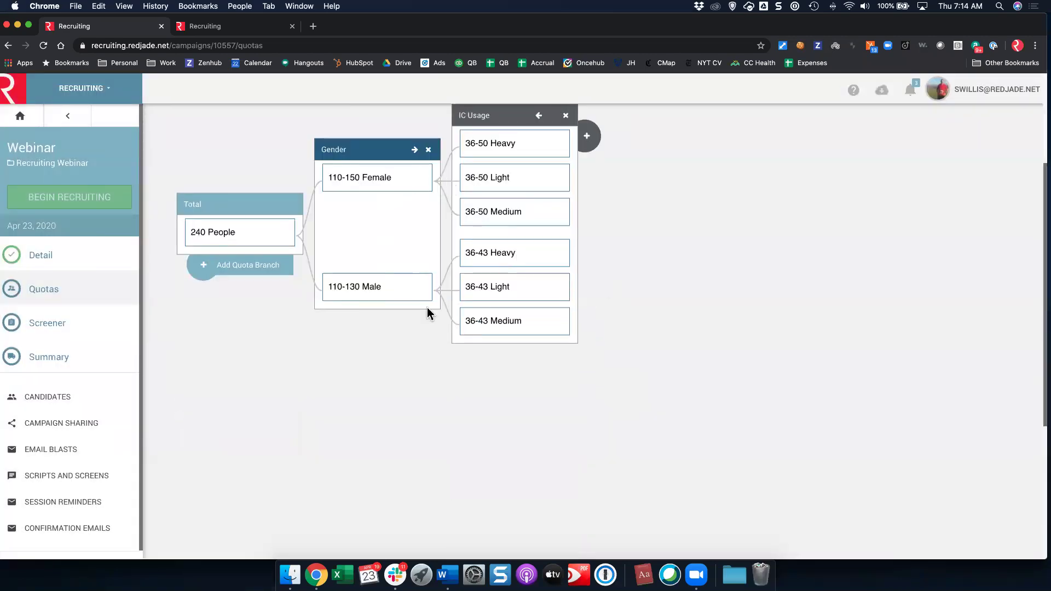
scroll(422, 323, up, 1)
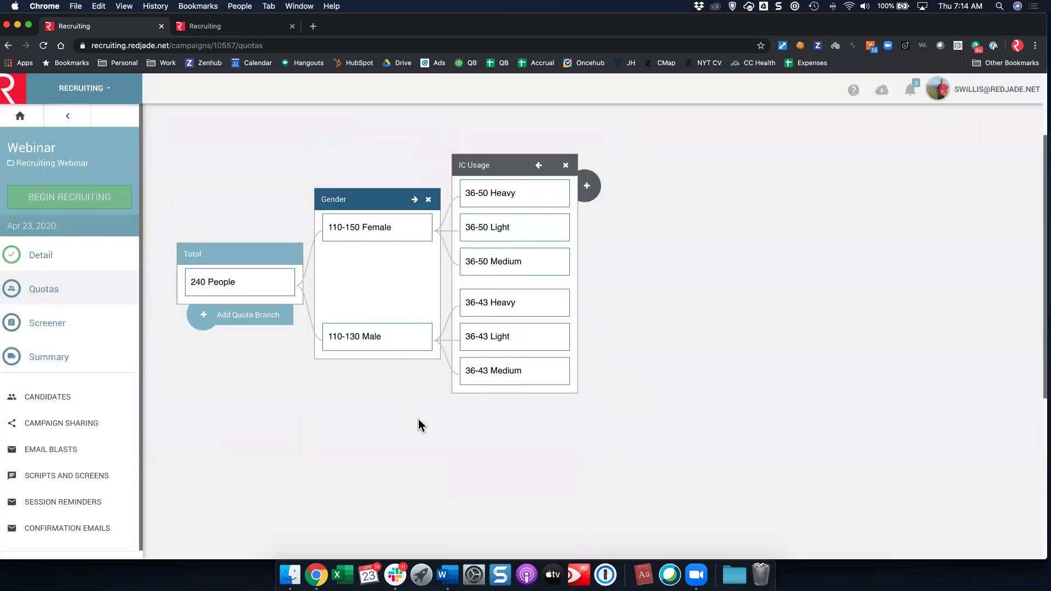
click(514, 212)
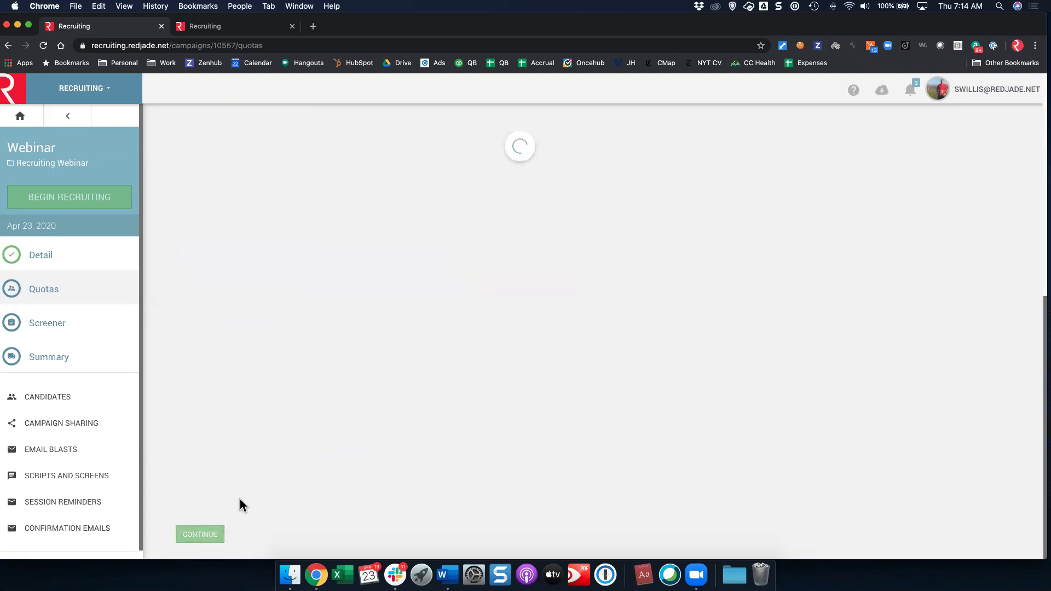
- In a new tab on projects.redjade.net, open the Recruiting Webinar test's Participants setup
click(313, 26)
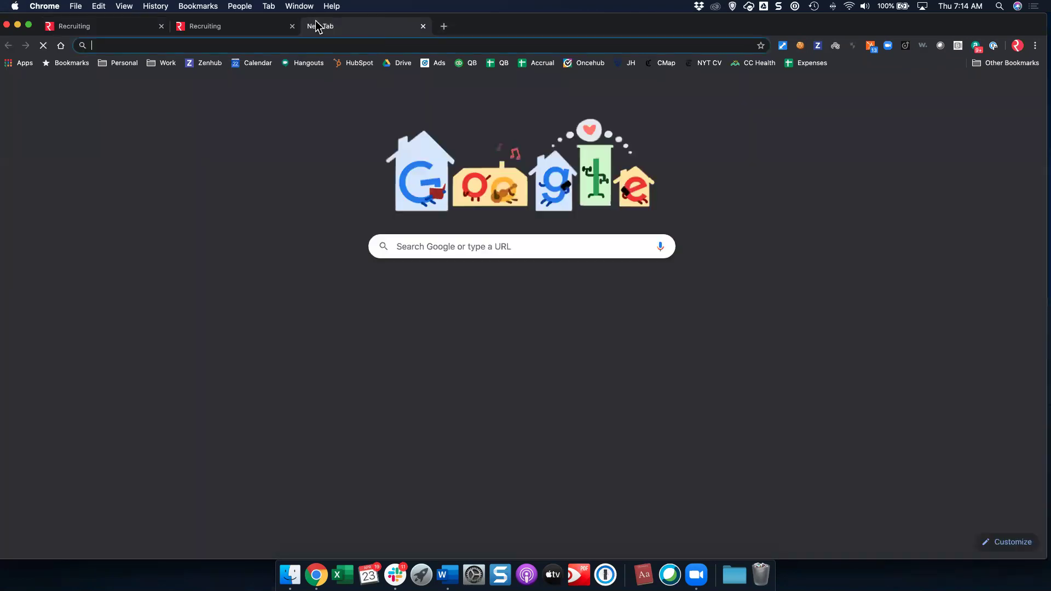
text(projects.redjade.net)
key(Return)
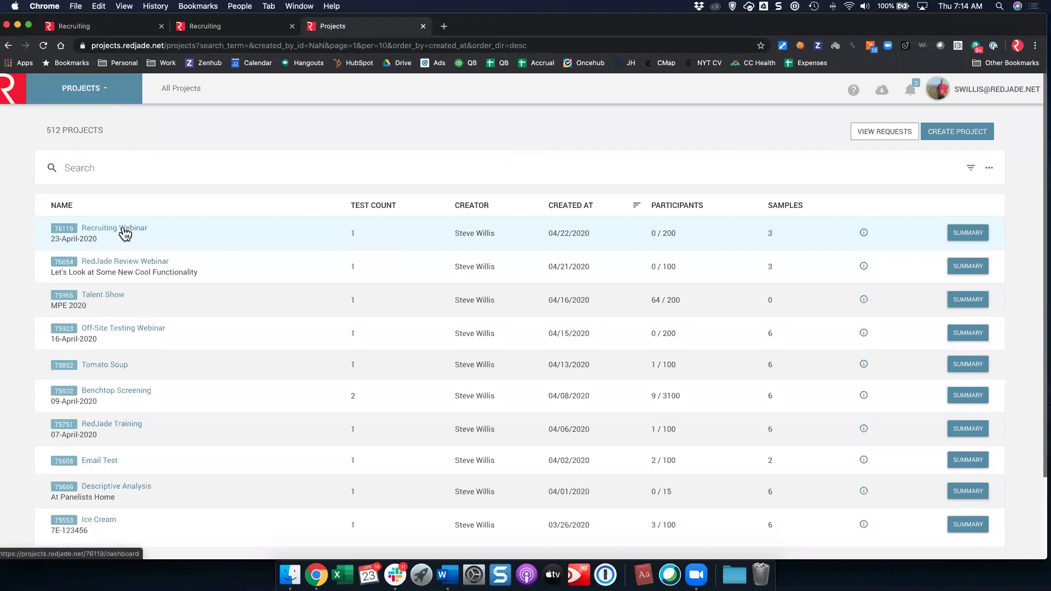
click(125, 231)
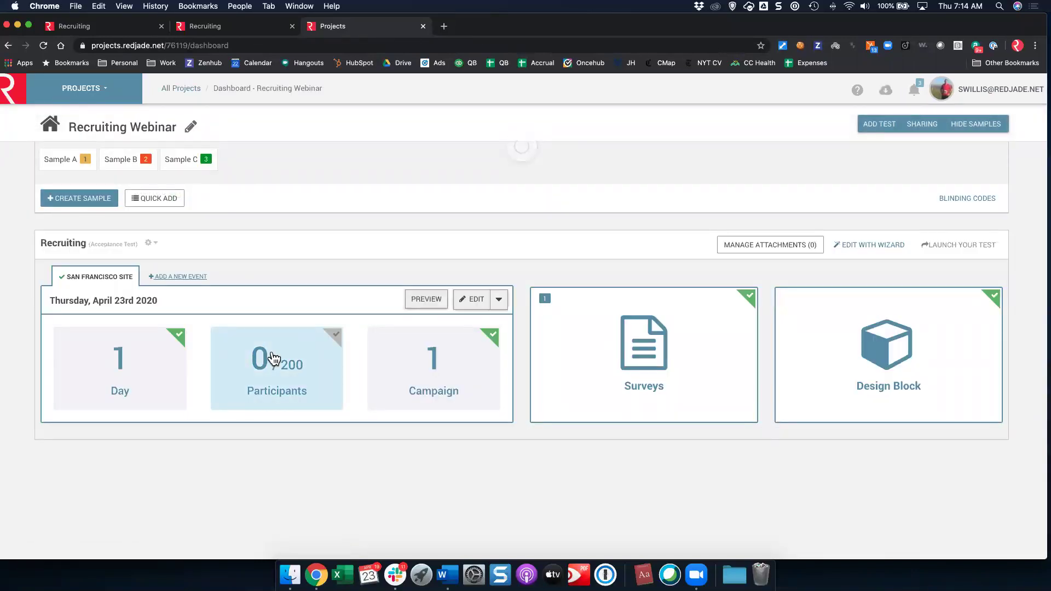
click(490, 241)
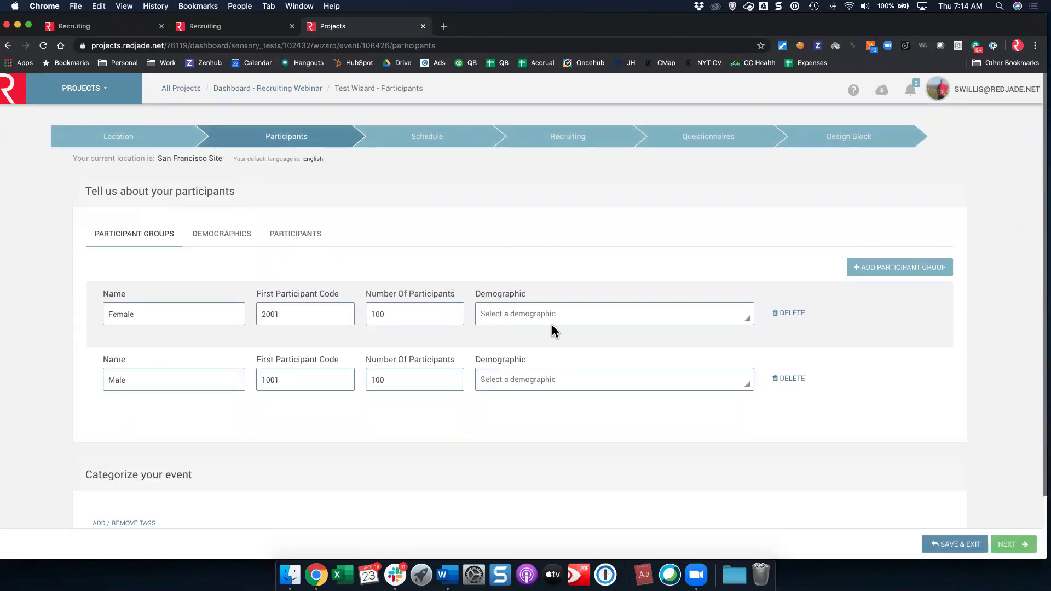
- Assign the Female demographic to the Female group and Male to the Male group
click(578, 319)
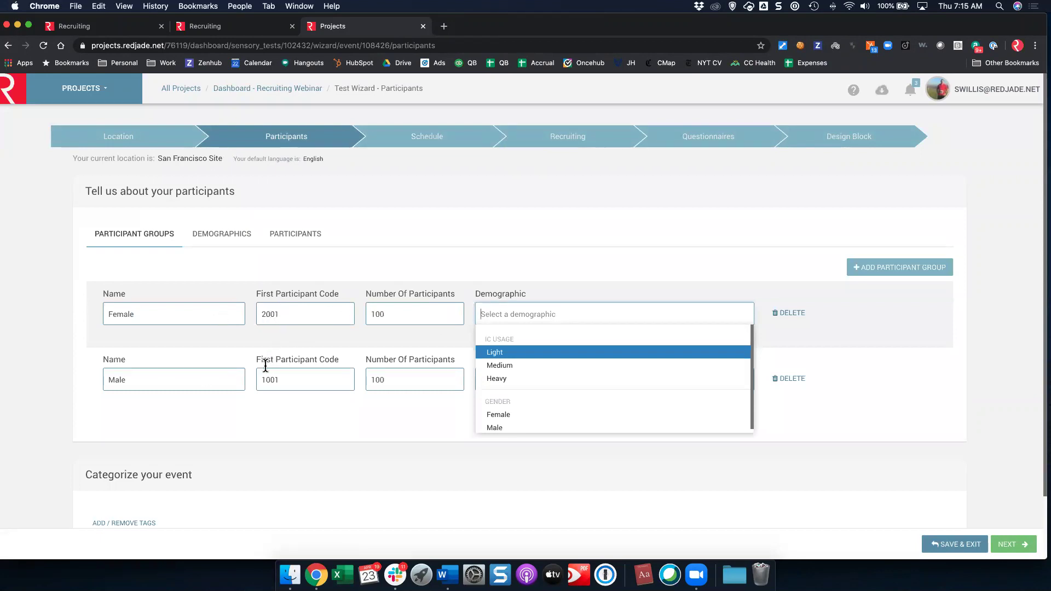
click(503, 415)
click(529, 378)
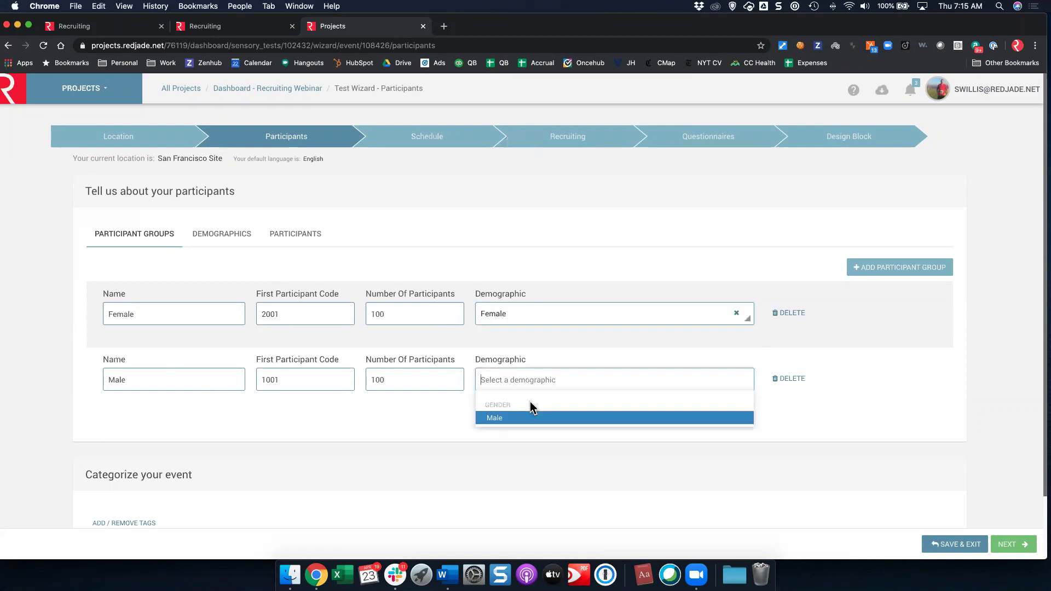
click(520, 421)
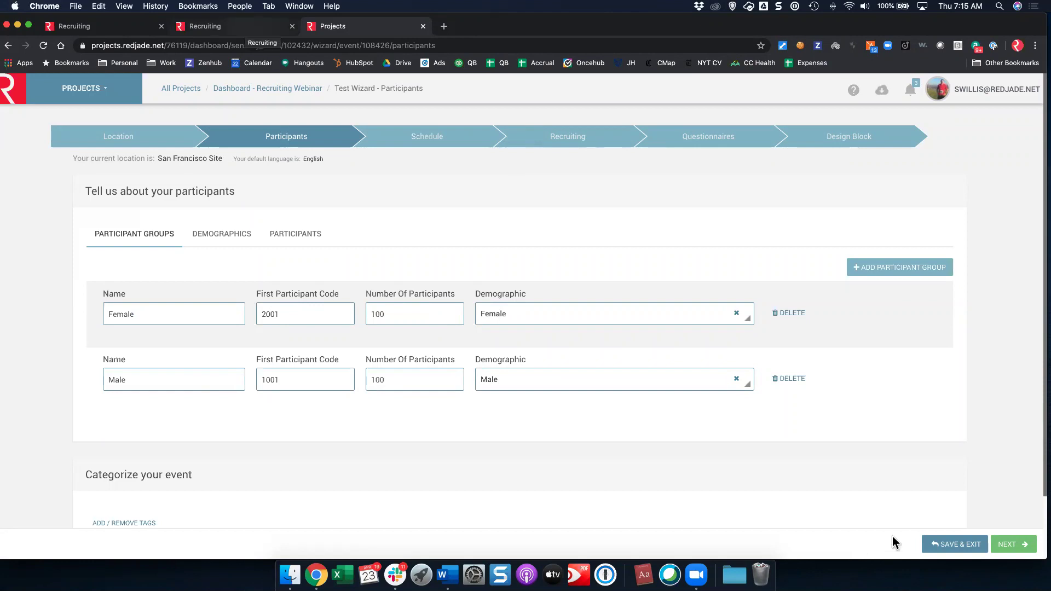
- Advance the test to scheduling, then create a new screener for the Webinar campaign
click(1003, 545)
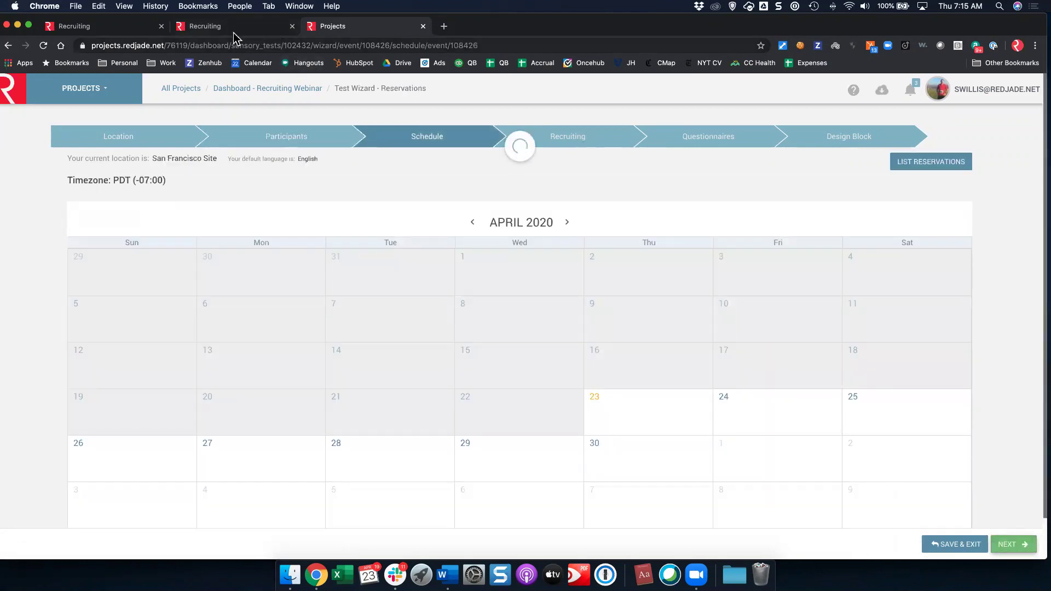
click(236, 30)
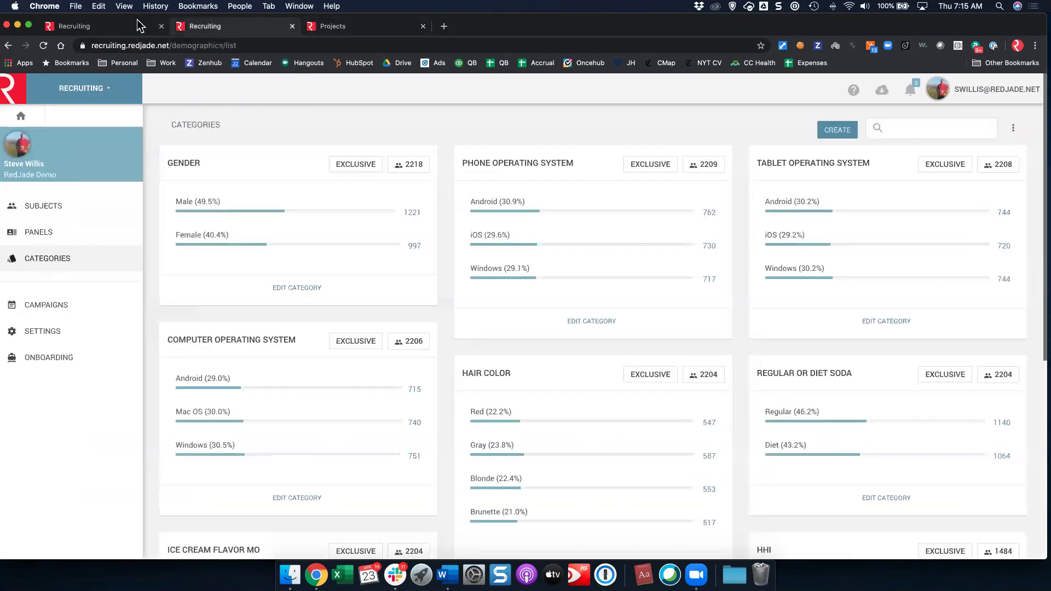
click(134, 26)
click(378, 230)
click(321, 278)
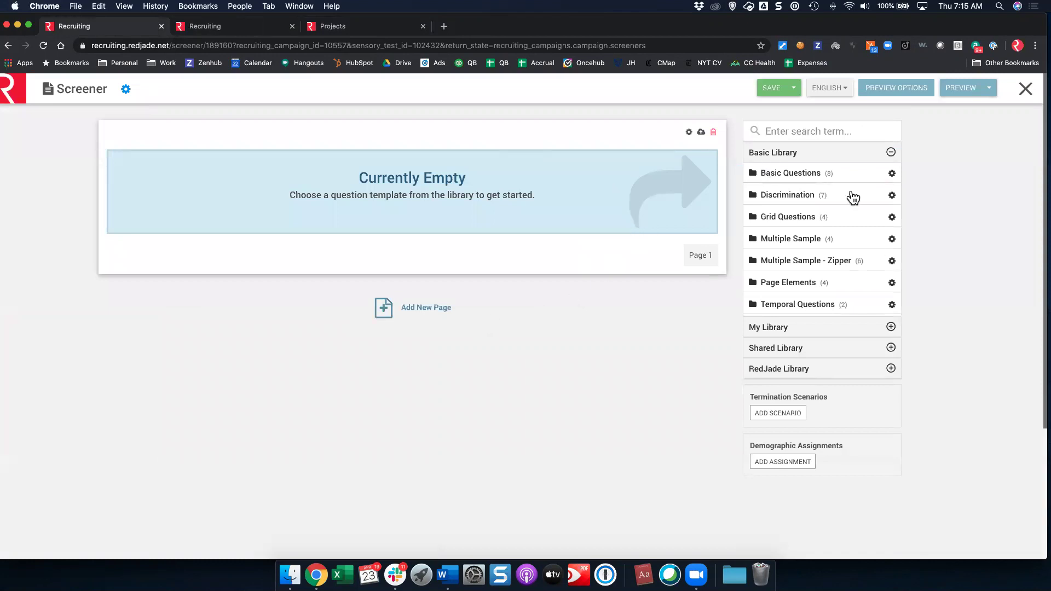
- Add single-choice question 'Are you available for testing today between 7am and 5pm?' with only Yes and No
click(818, 174)
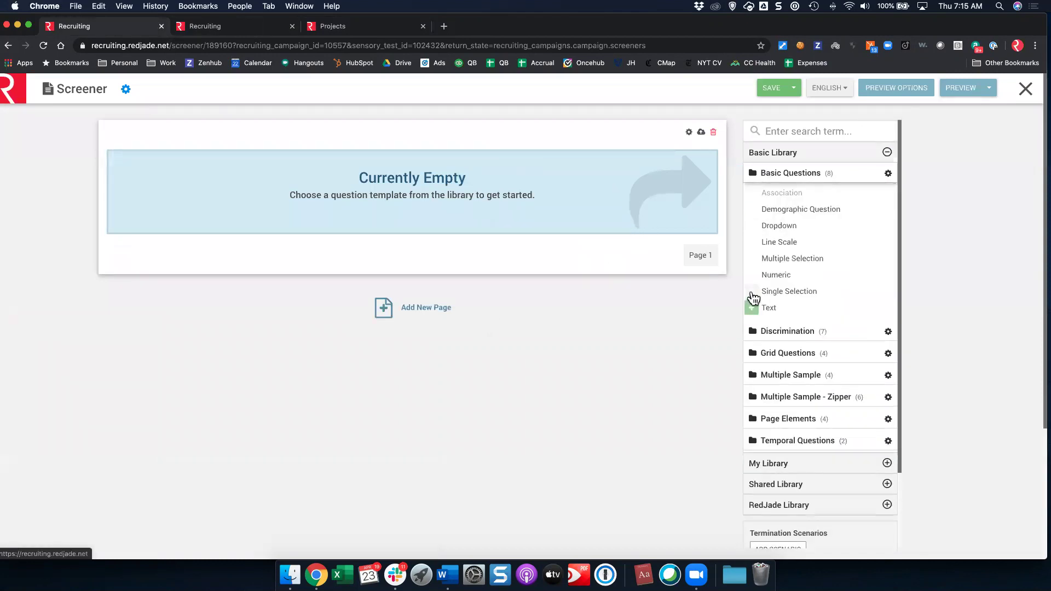
drag(752, 292, 514, 274)
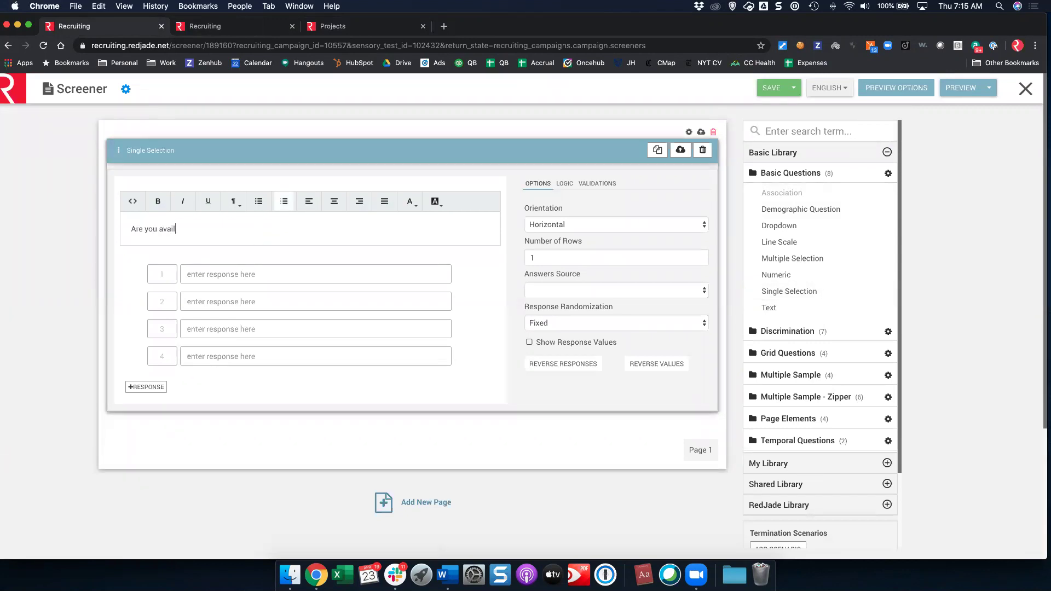
text(for)
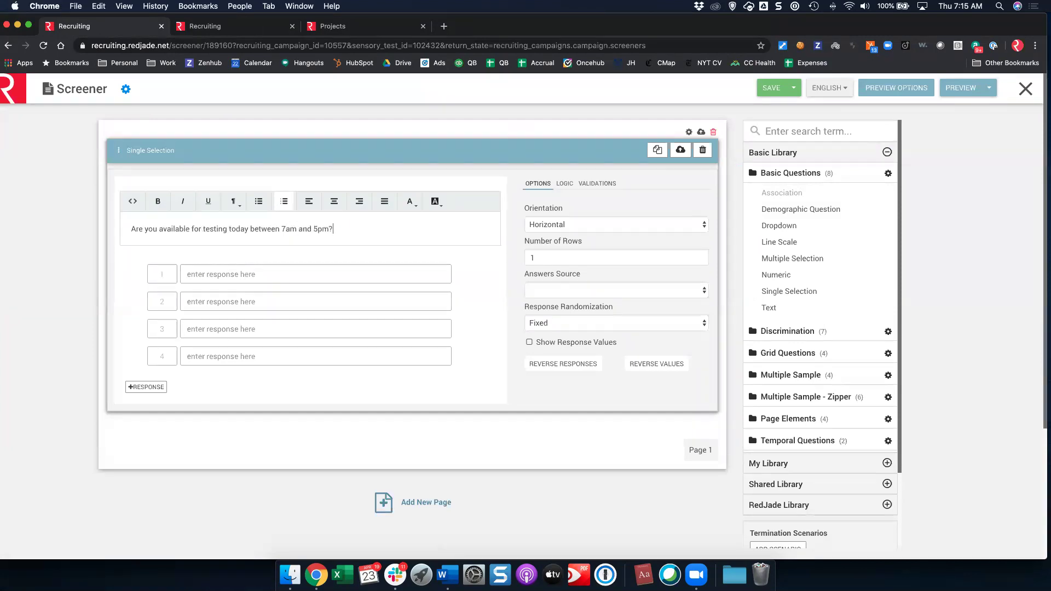
click(287, 276)
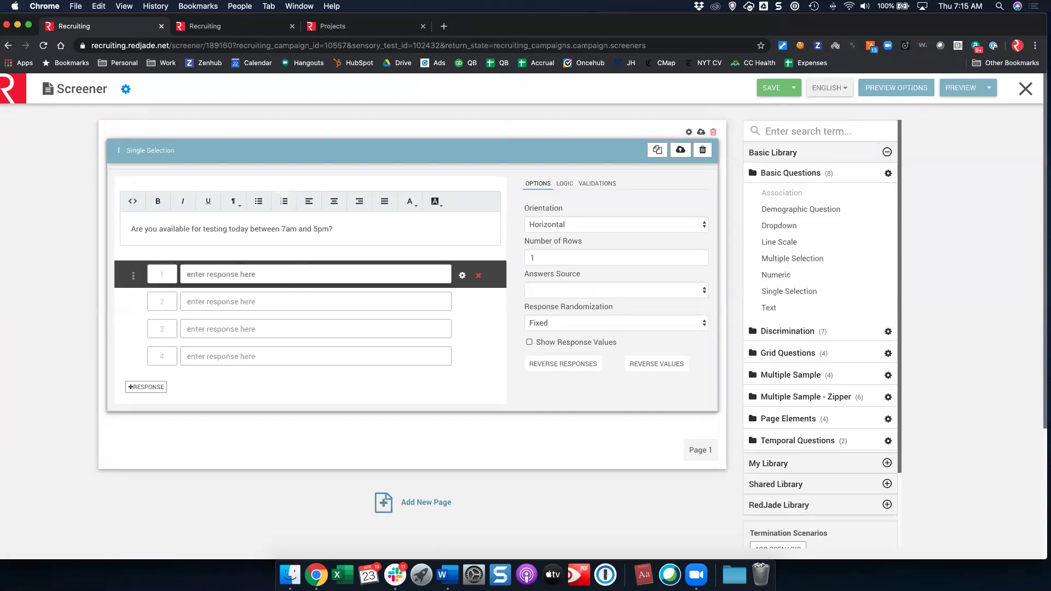
text(Yes)
key(Tab)
text(No)
click(478, 330)
click(478, 330)
- Add Termination Scenario #1 ending the screener when the availability answer includes No
scroll(793, 357, down, 3)
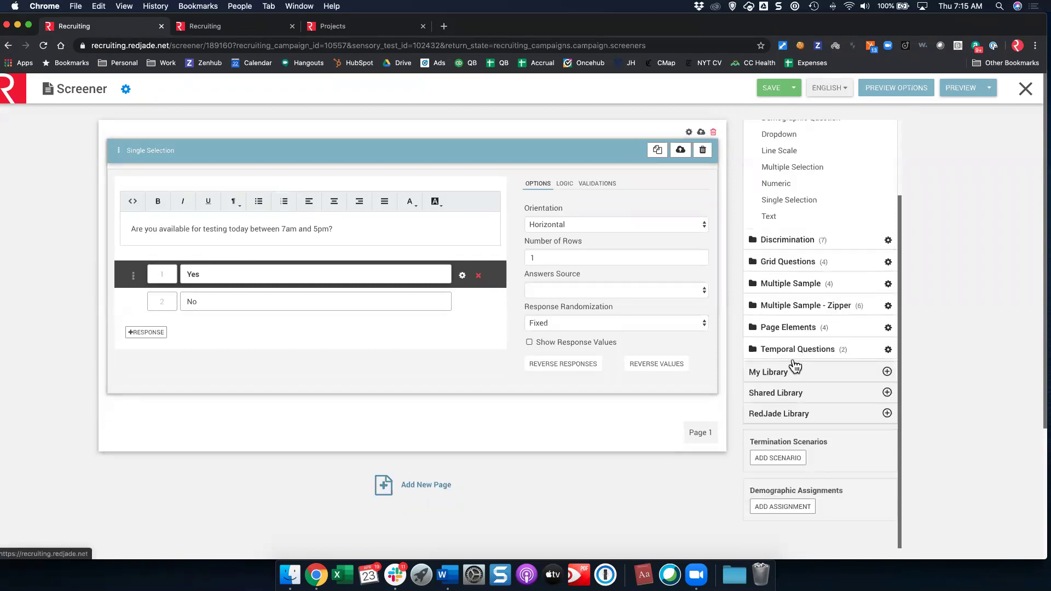
click(788, 458)
scroll(826, 357, down, 5)
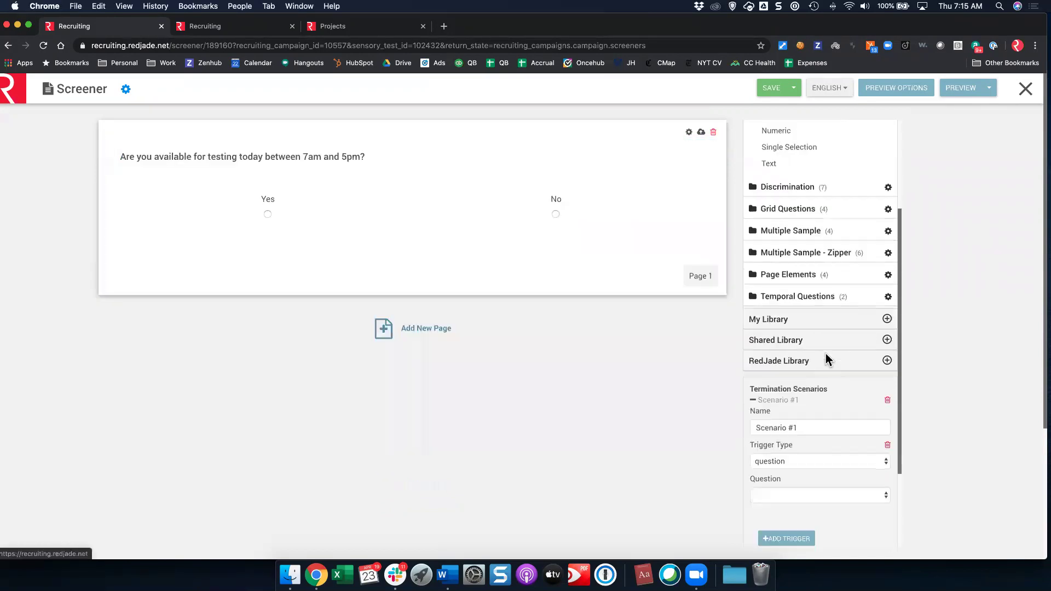
click(778, 376)
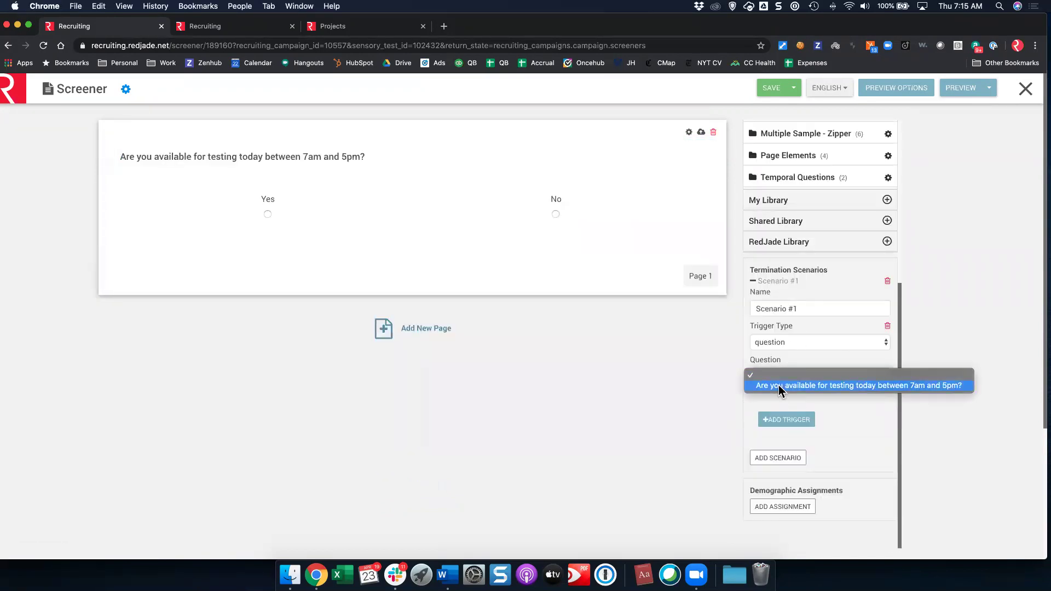
click(778, 385)
click(773, 416)
click(774, 419)
click(753, 455)
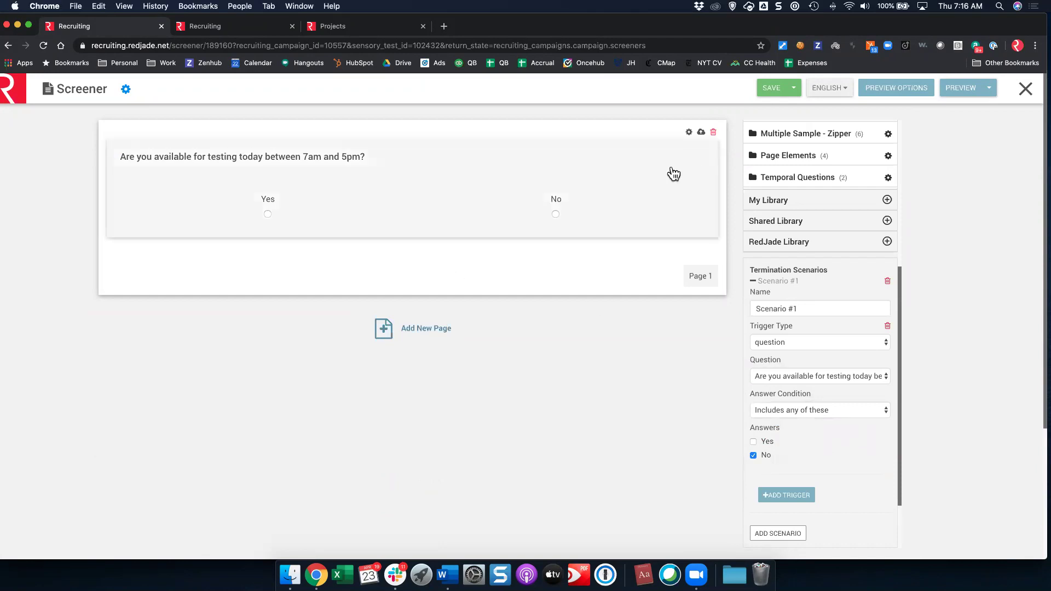
scroll(824, 191, up, 5)
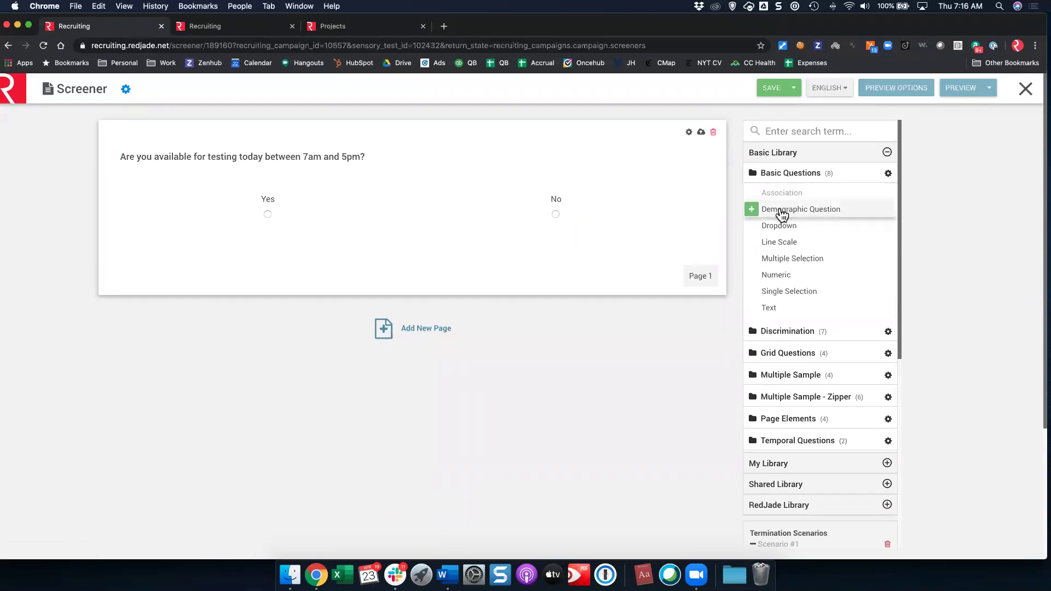
- Add a Gender demographic question below the availability question
drag(702, 244, 700, 246)
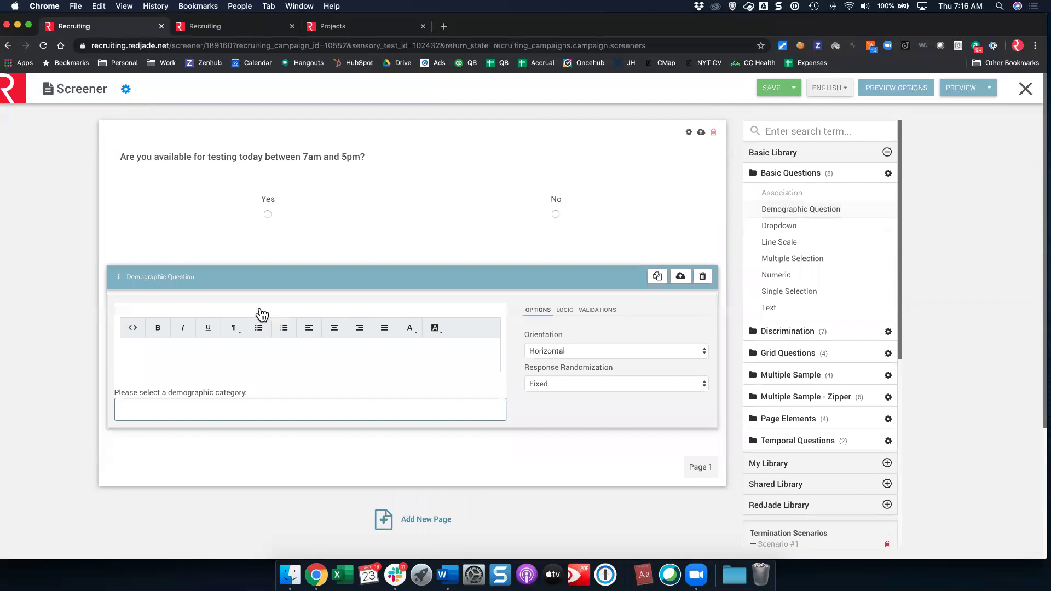
click(170, 409)
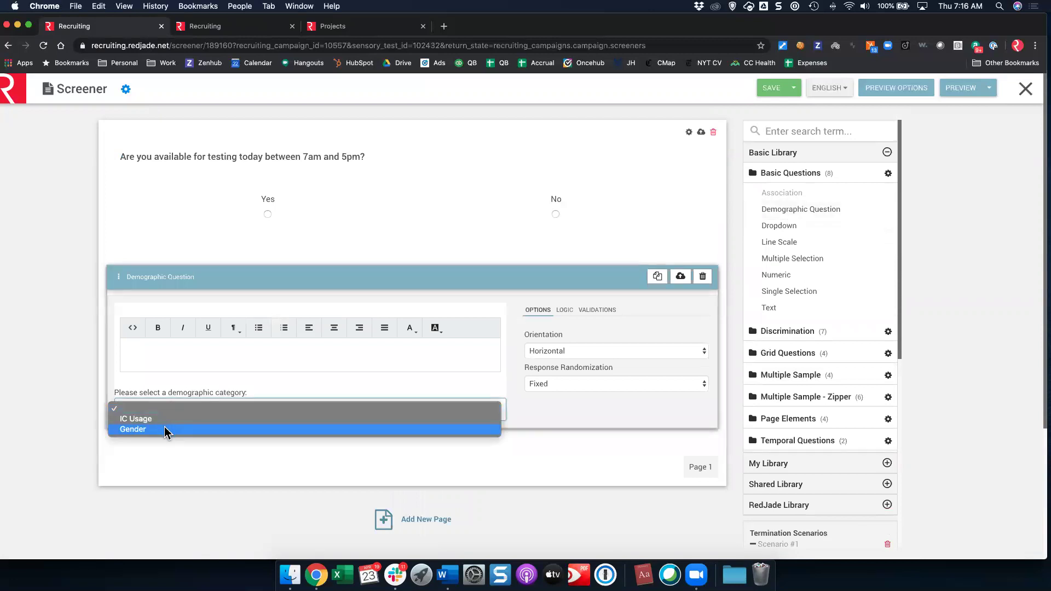
click(164, 428)
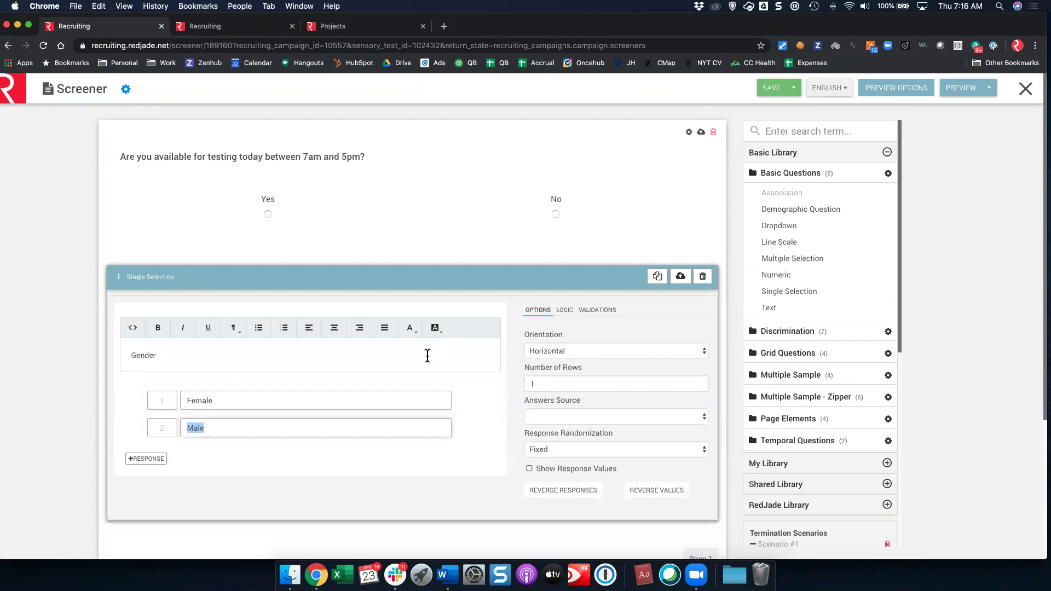
- Replace the question wording with 'Please specify your gender below.'
drag(185, 354, 131, 346)
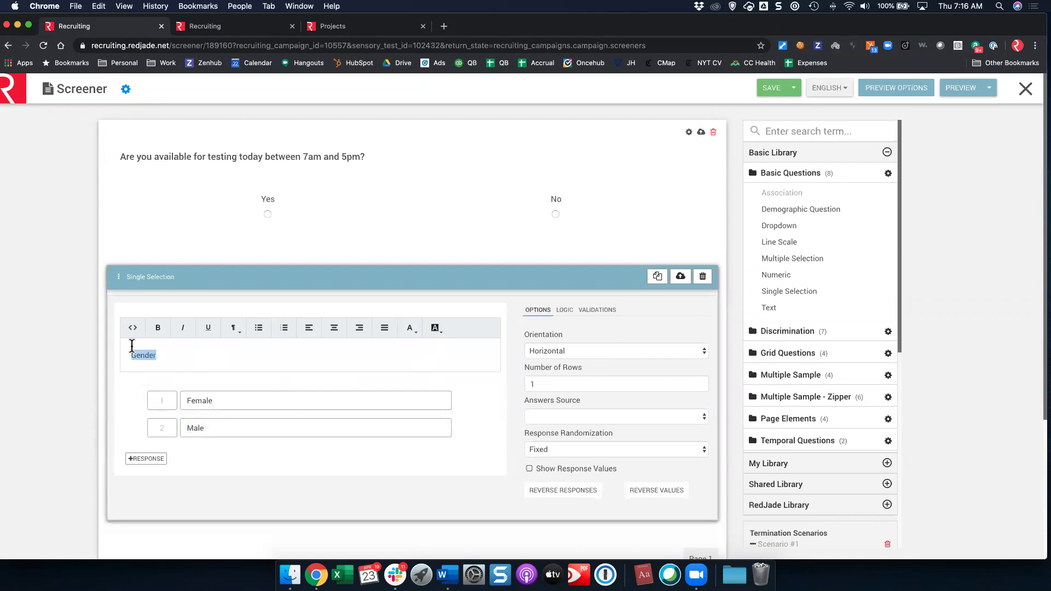
text(Please specify your g)
scroll(868, 398, down, 5)
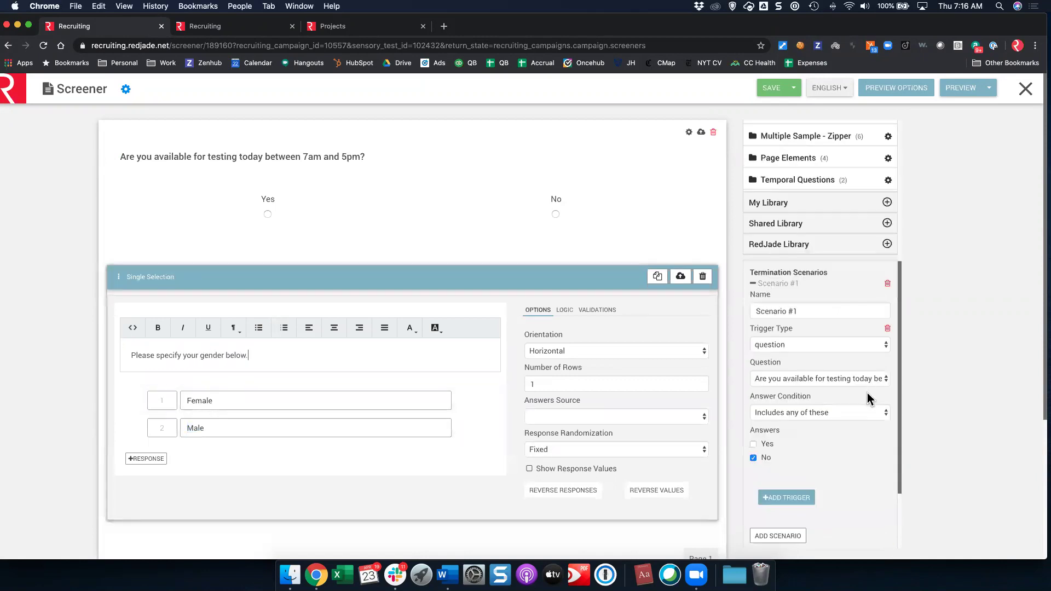
scroll(831, 228, up, 5)
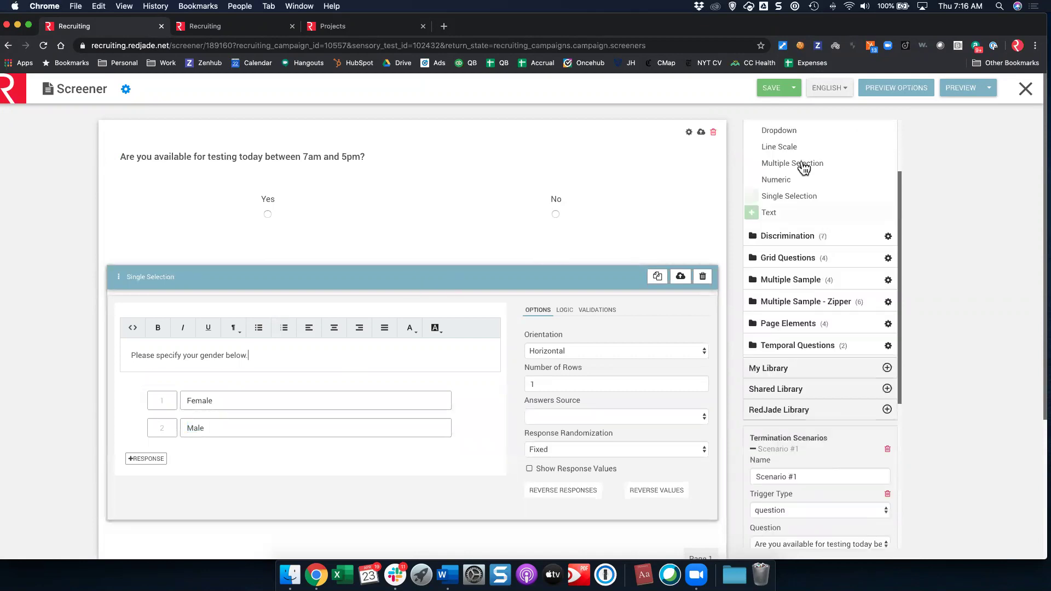
scroll(804, 175, up, 2)
scroll(821, 334, down, 5)
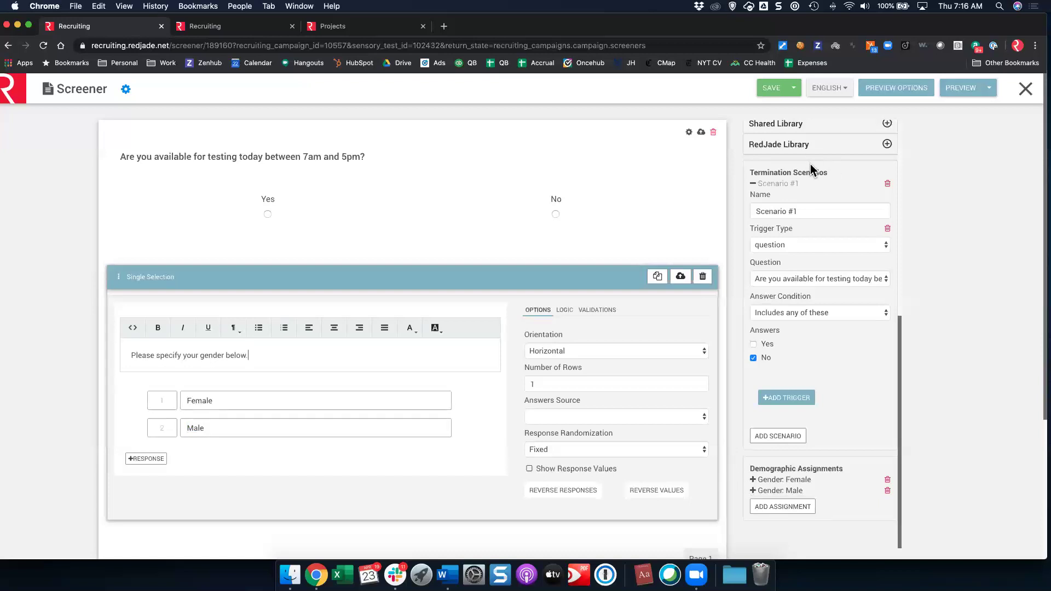
scroll(810, 164, up, 8)
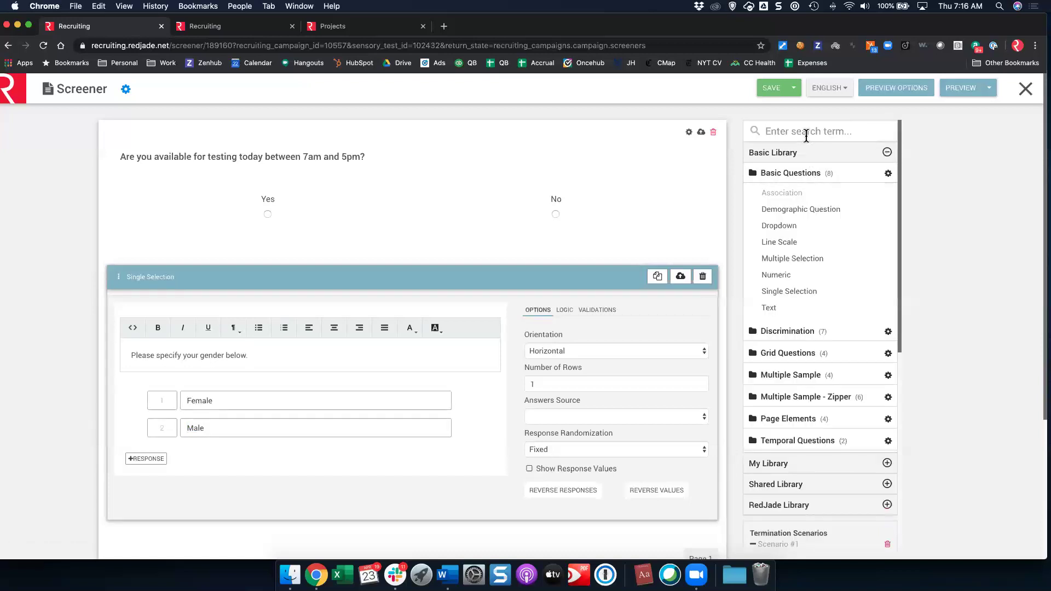
- Search the library for 'fre' and drag 'Freq - Daily to 6 Months' onto the screener page
text(fre)
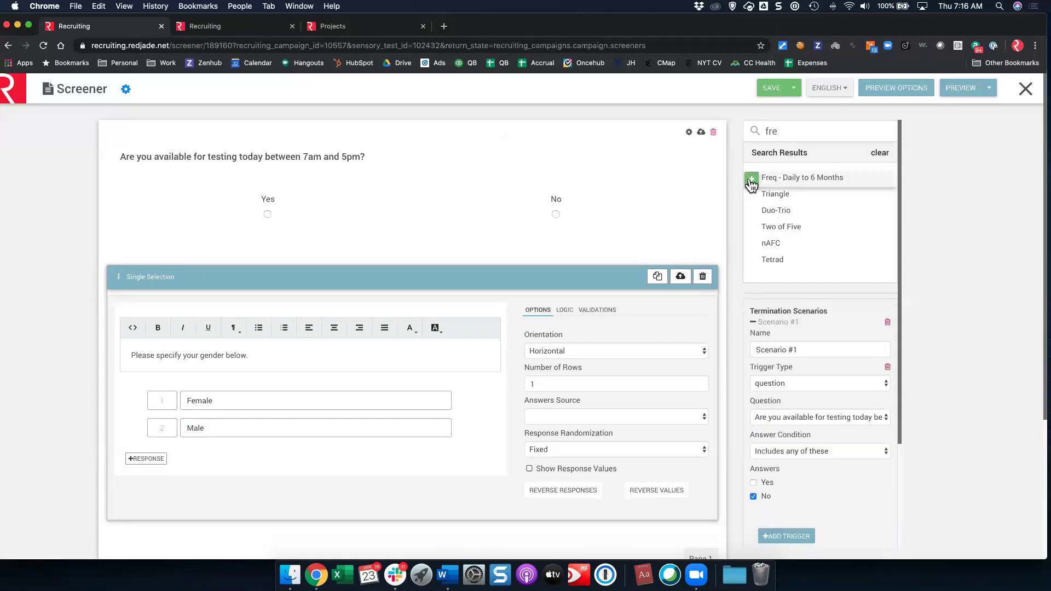
drag(749, 181, 295, 379)
scroll(294, 375, down, 3)
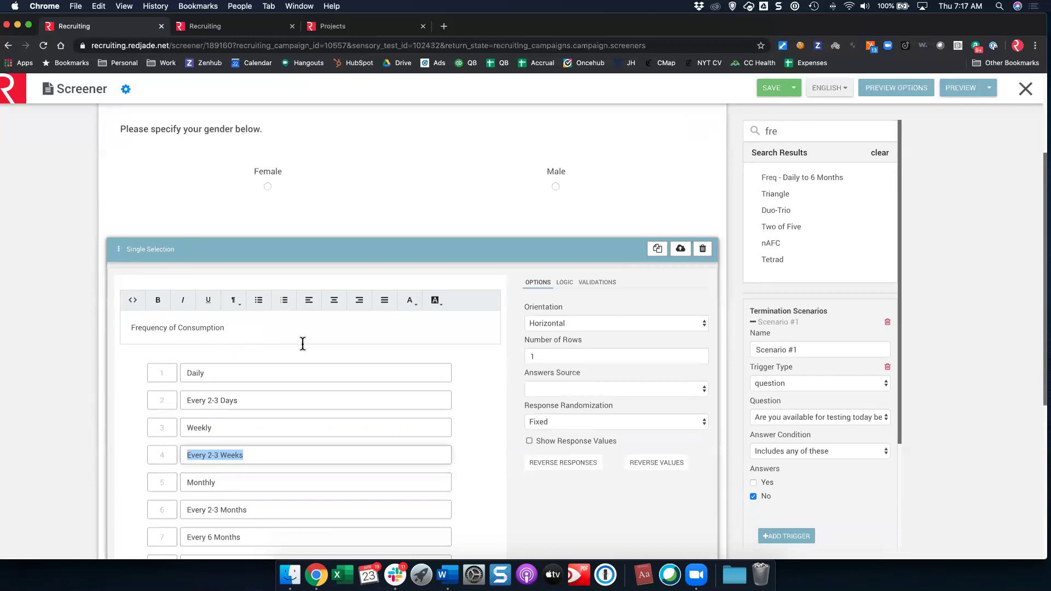
scroll(305, 352, down, 2)
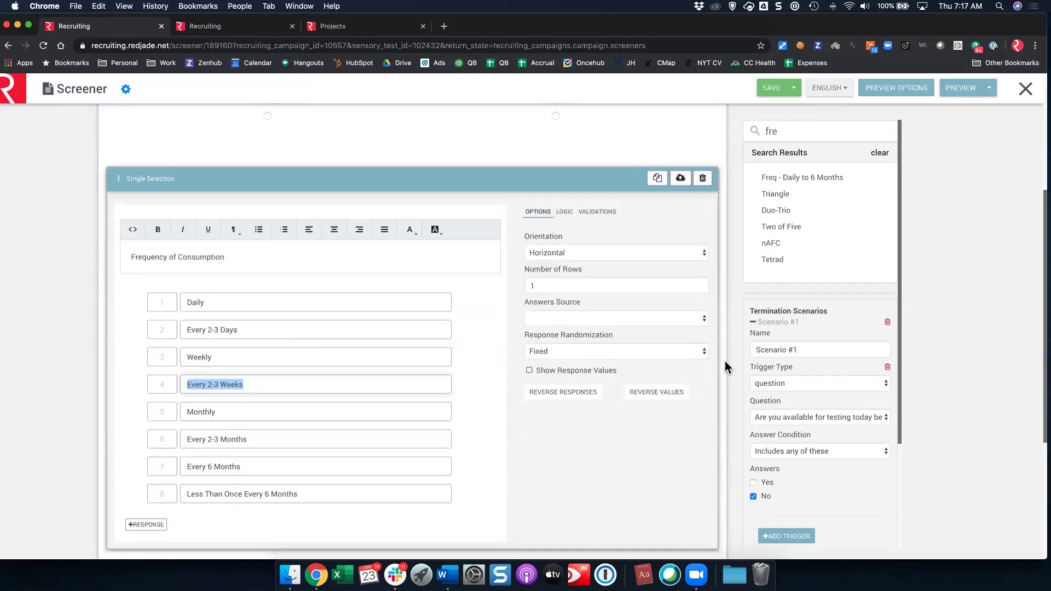
scroll(817, 382, down, 2)
scroll(818, 382, down, 3)
scroll(820, 389, down, 3)
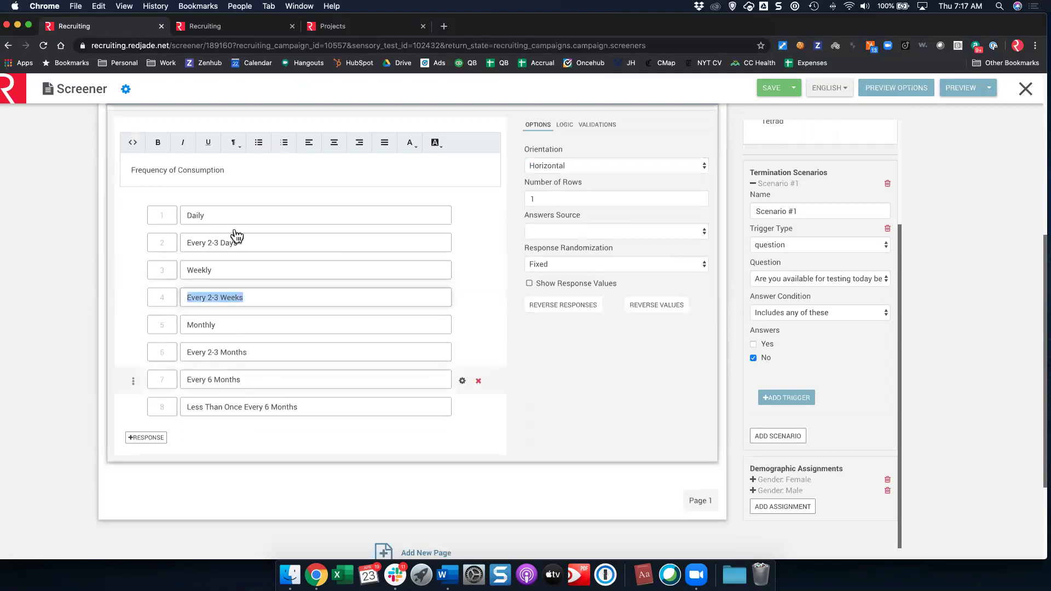
- Assign IC Usage Heavy when Frequency of Consumption includes Daily, Every 2-3 Days or Weekly
click(782, 506)
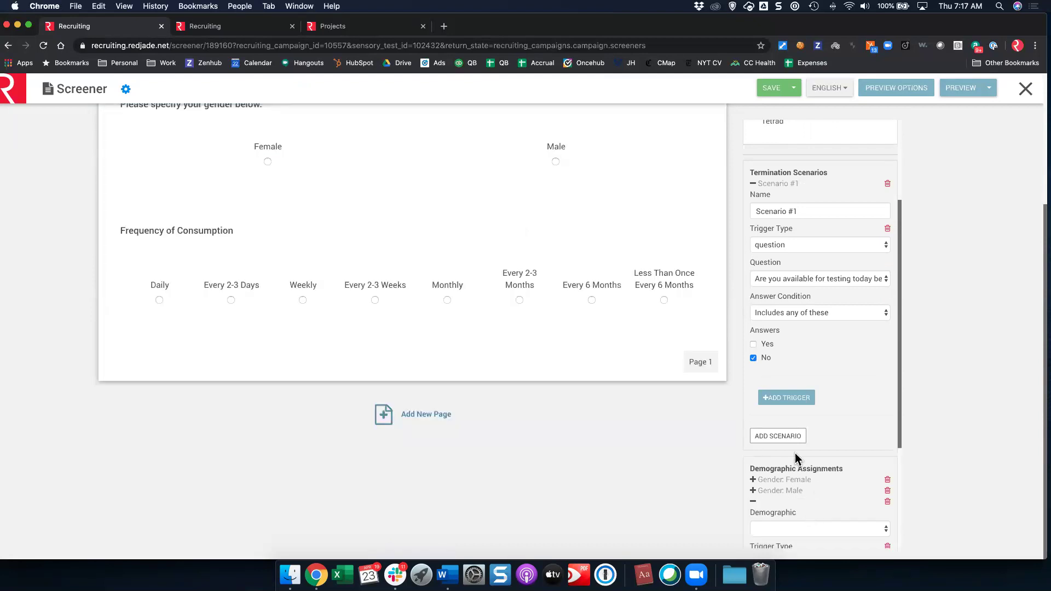
scroll(795, 457, down, 4)
scroll(796, 455, down, 2)
click(782, 361)
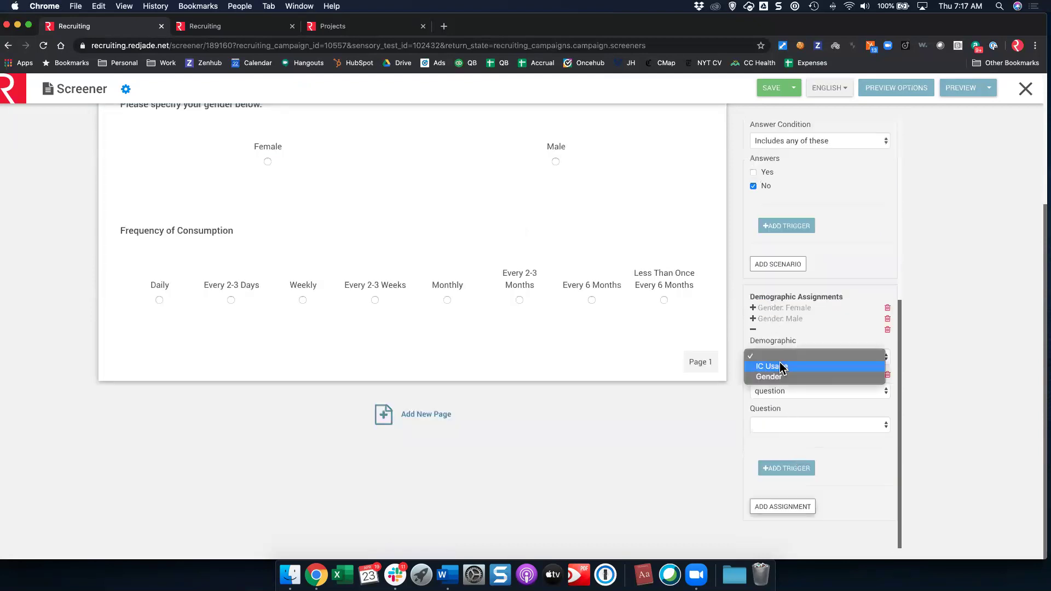
click(771, 367)
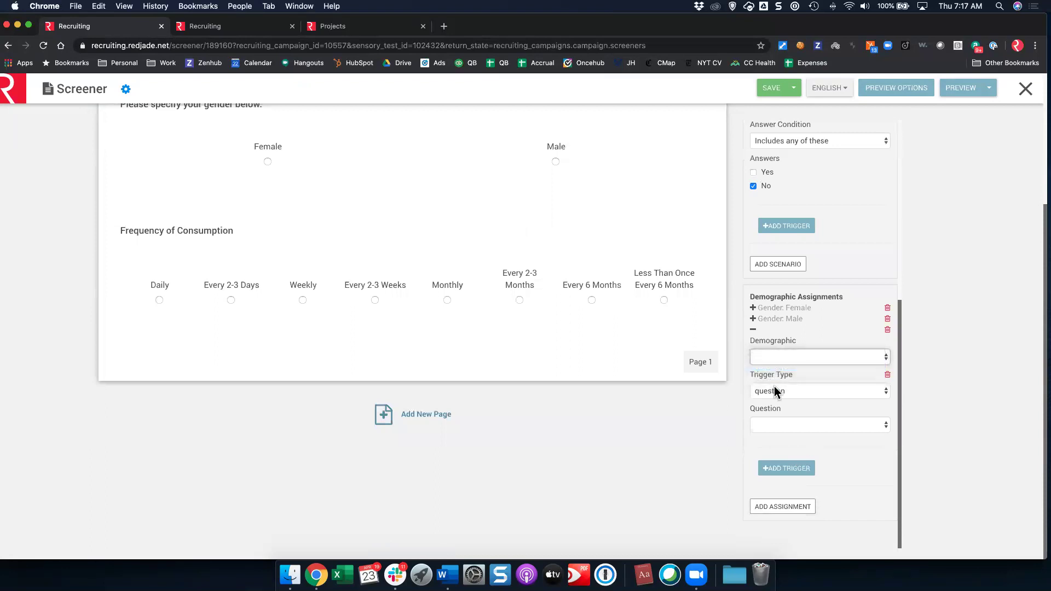
click(779, 373)
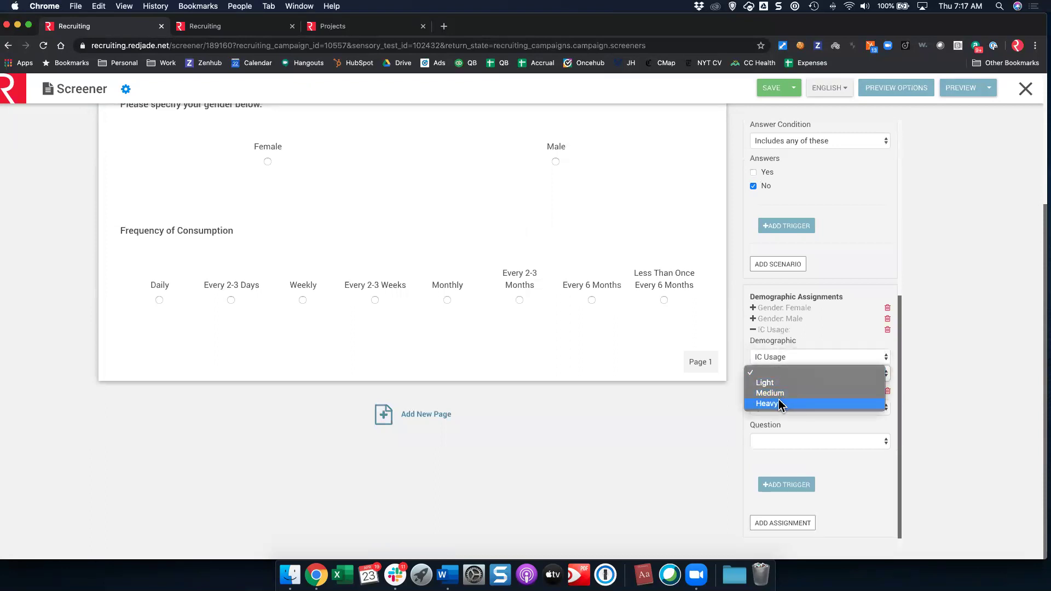
click(780, 404)
click(790, 442)
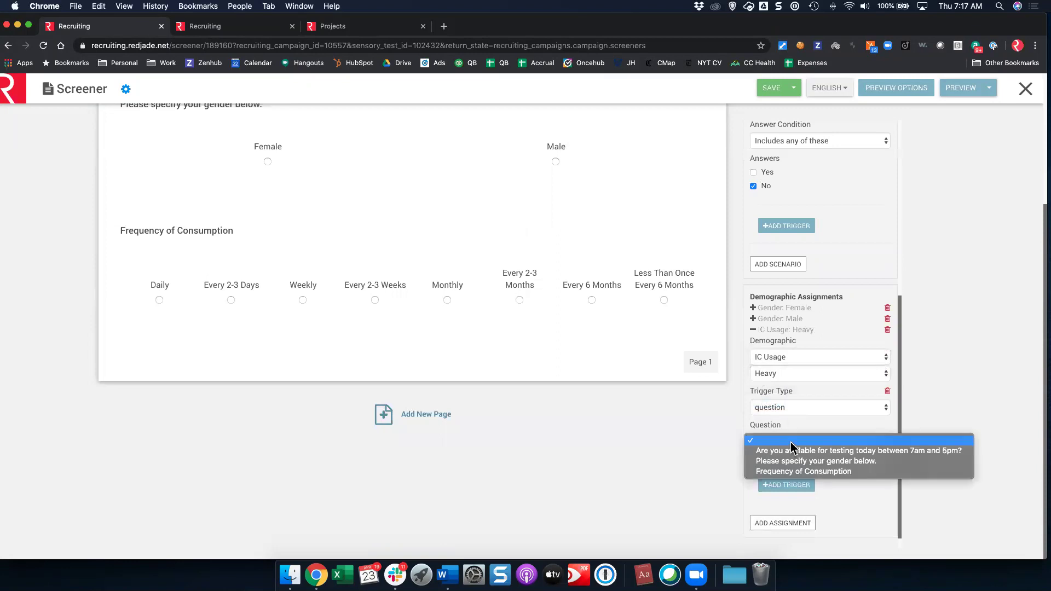
click(789, 472)
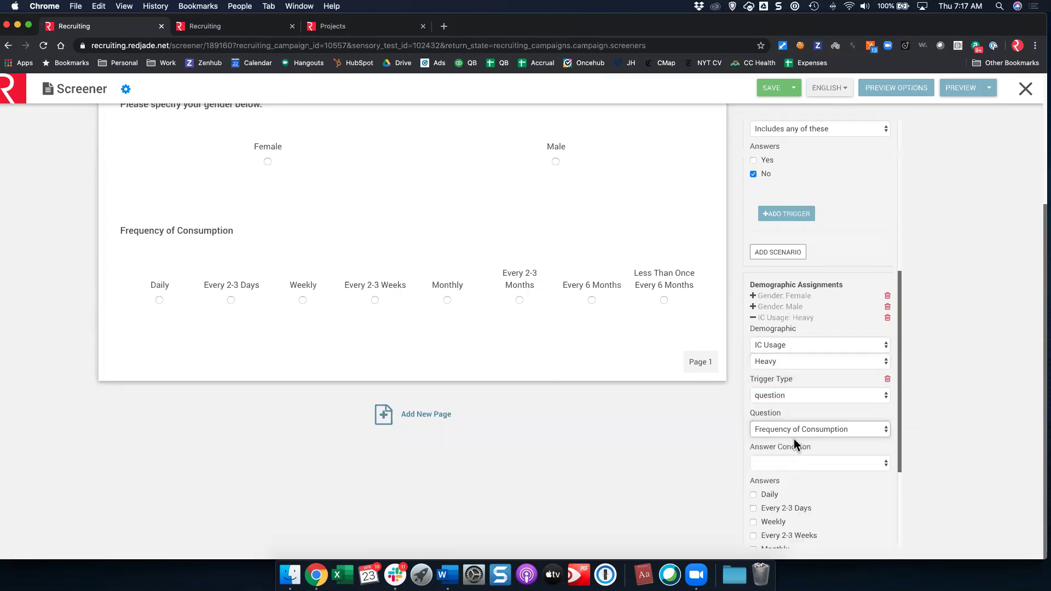
scroll(793, 439, down, 5)
click(798, 305)
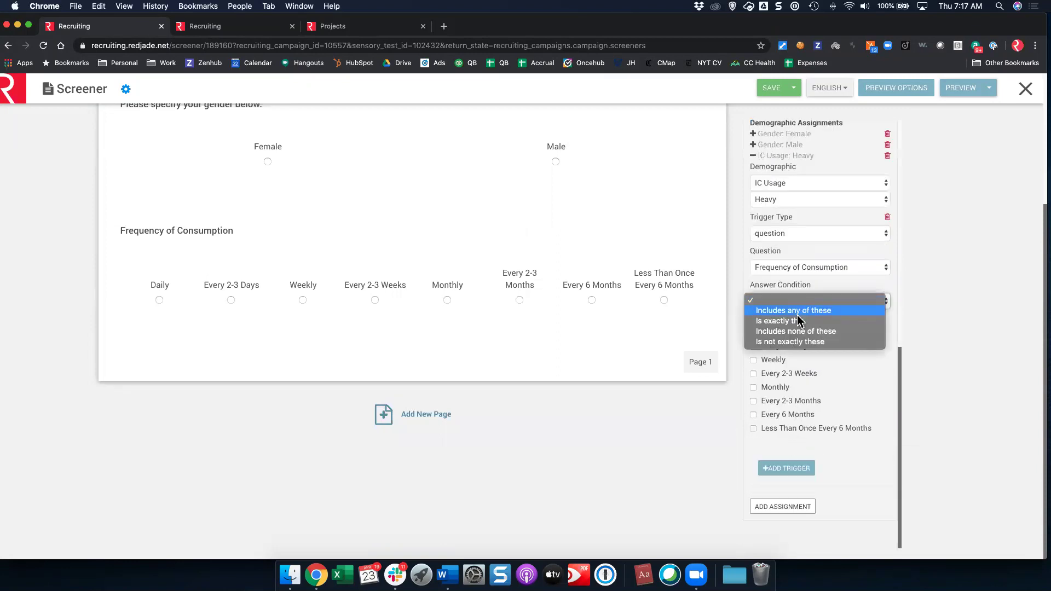
click(795, 310)
click(774, 334)
click(777, 346)
click(780, 363)
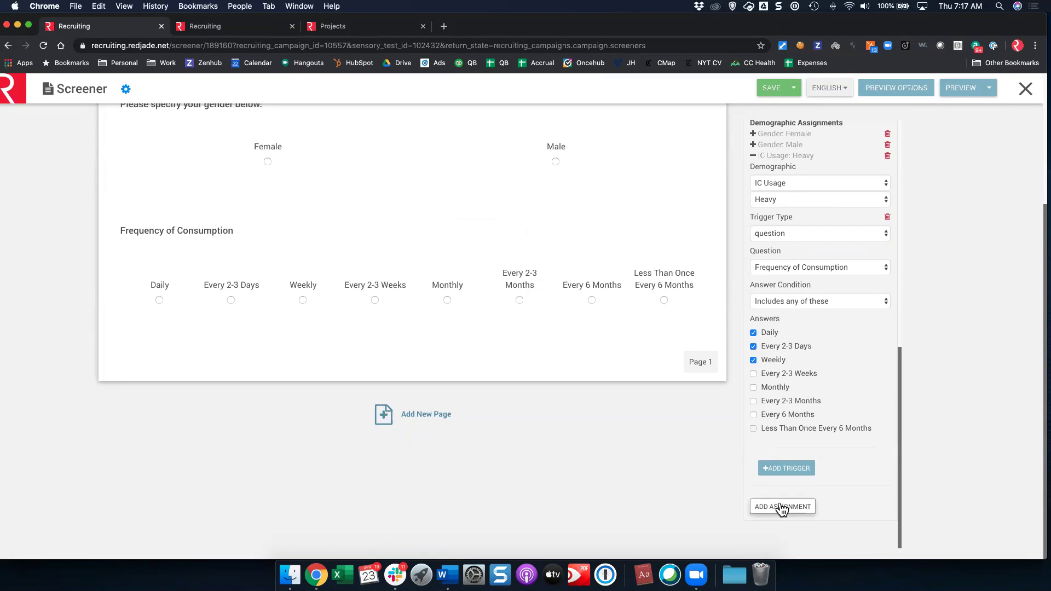
- Assign IC Usage Medium when Frequency of Consumption includes Monthly or Every 2-3 Weeks
click(778, 506)
scroll(784, 383, down, 5)
click(787, 359)
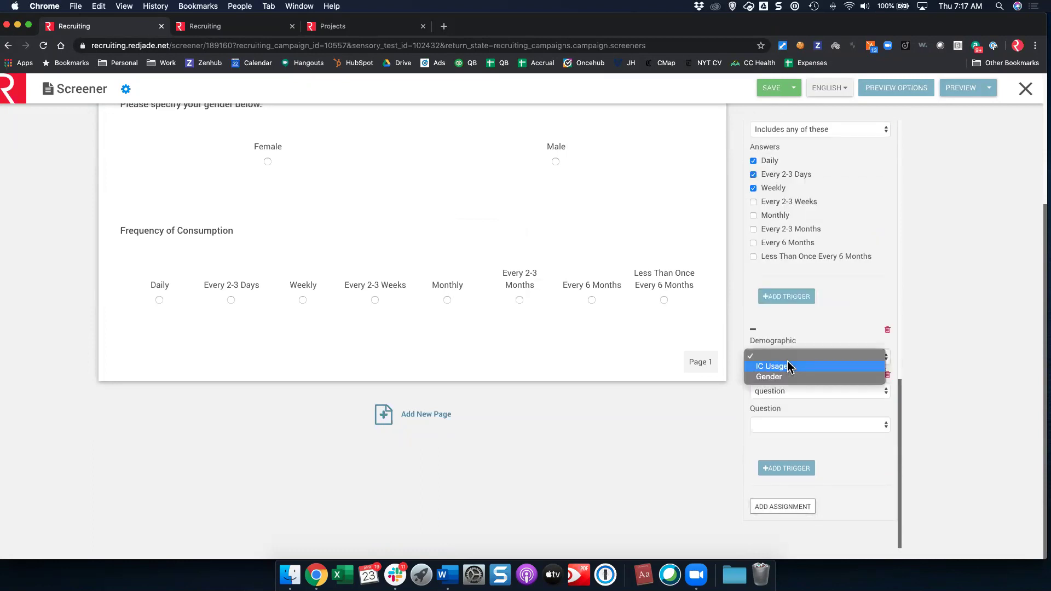
click(771, 366)
click(788, 373)
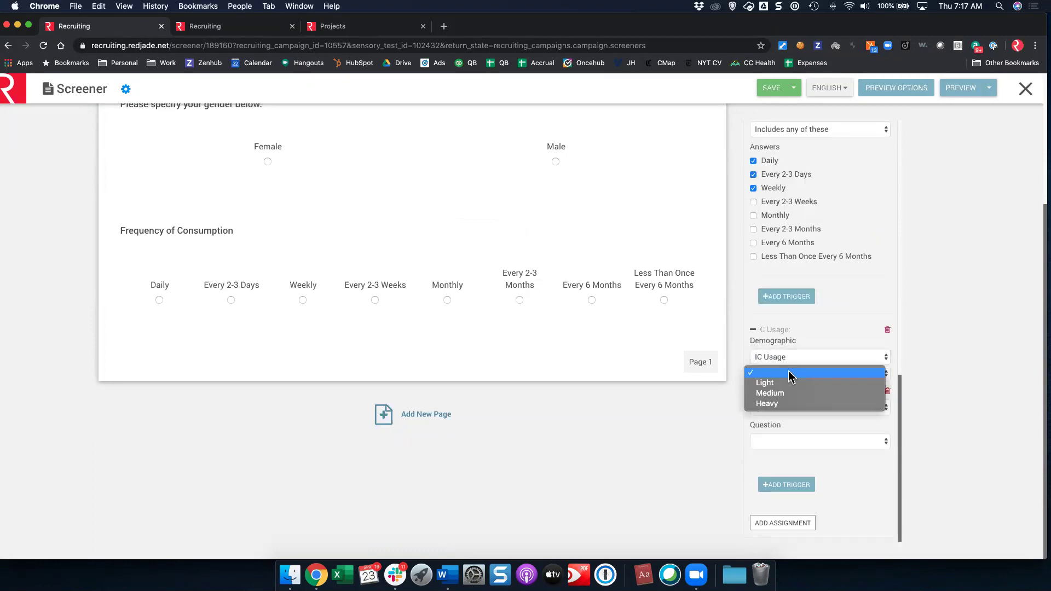
click(787, 392)
scroll(821, 451, down, 1)
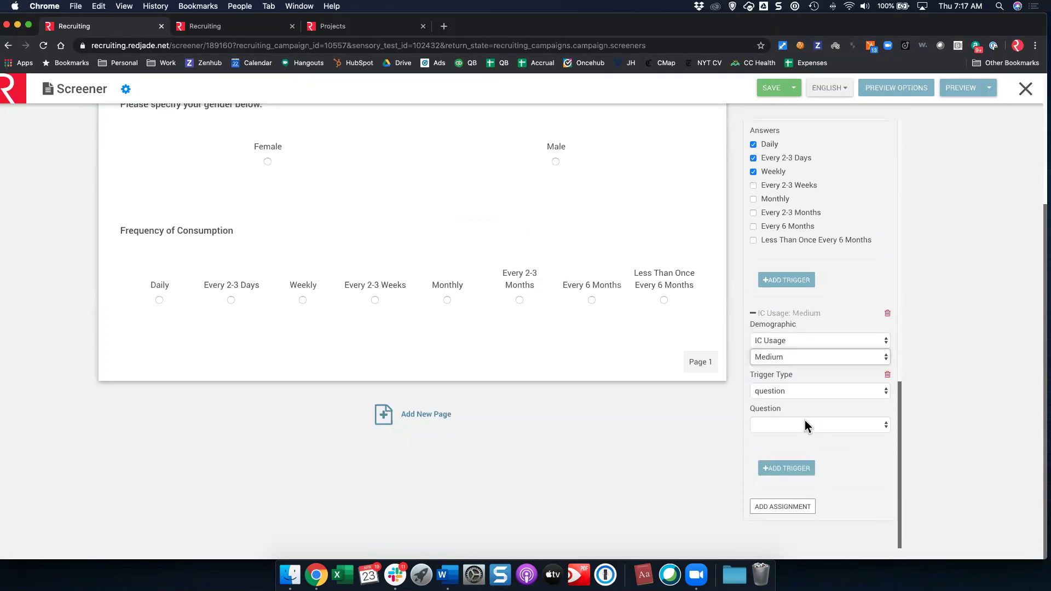
click(805, 424)
click(795, 453)
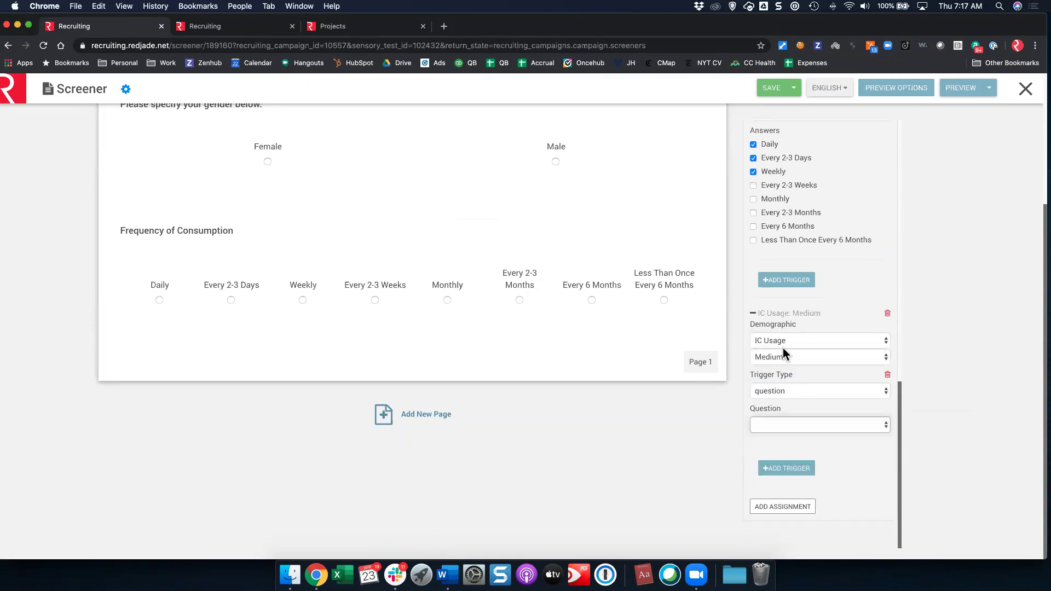
click(772, 301)
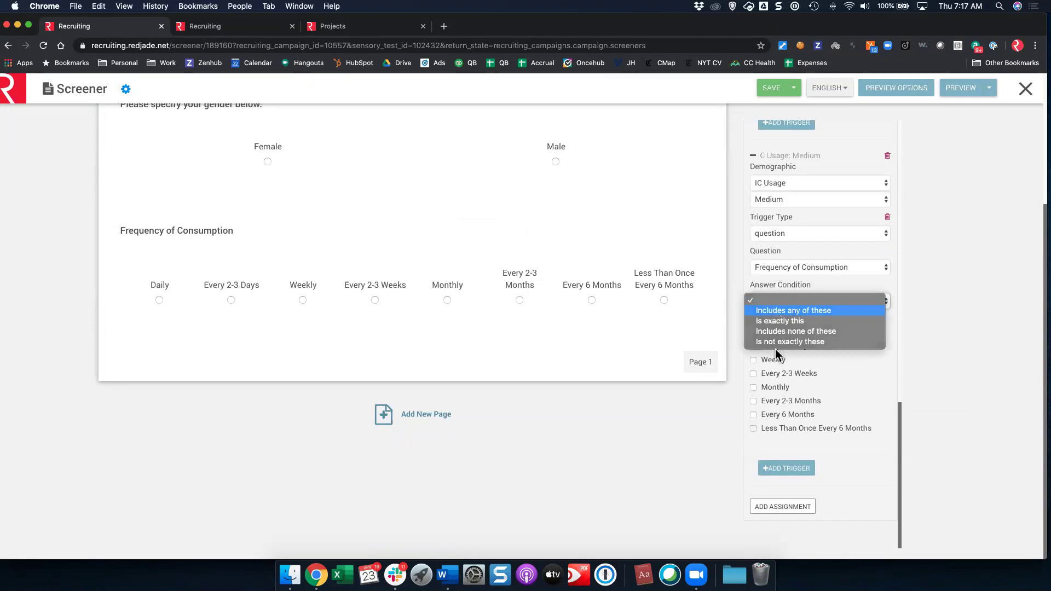
click(788, 306)
click(772, 388)
click(776, 402)
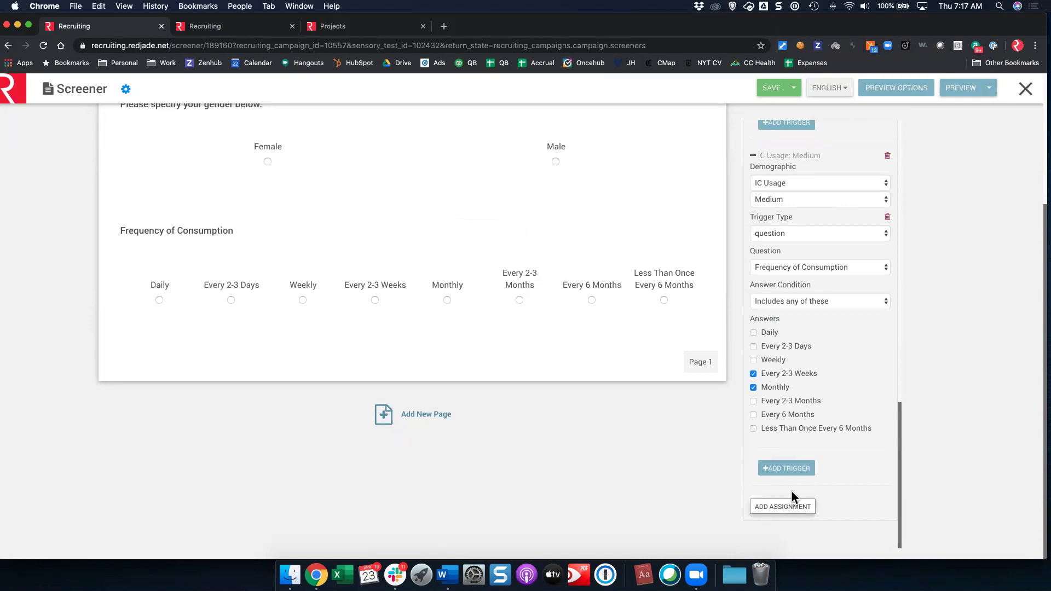
- Assign IC Usage Light when Frequency of Consumption includes Every 2-3 Months or Every 6 Months
click(787, 469)
scroll(786, 367, down, 3)
click(785, 357)
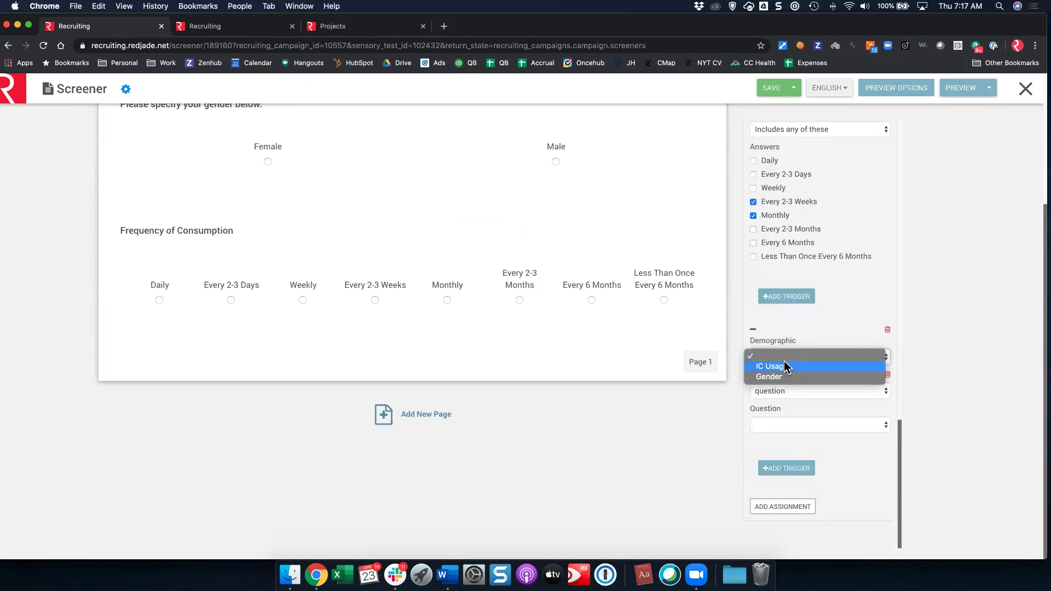
click(782, 366)
click(784, 371)
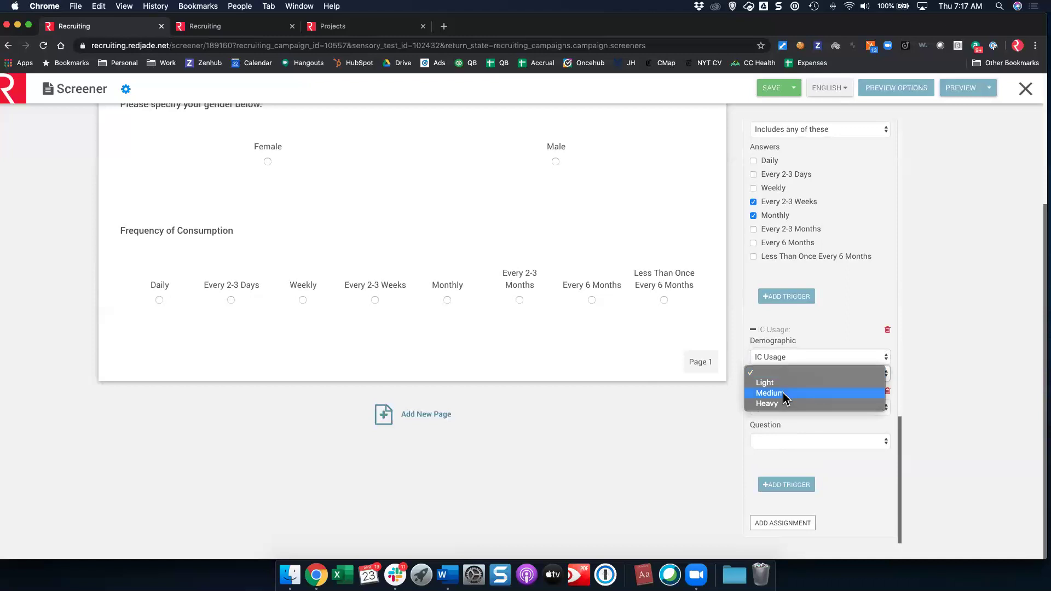
click(786, 381)
click(802, 437)
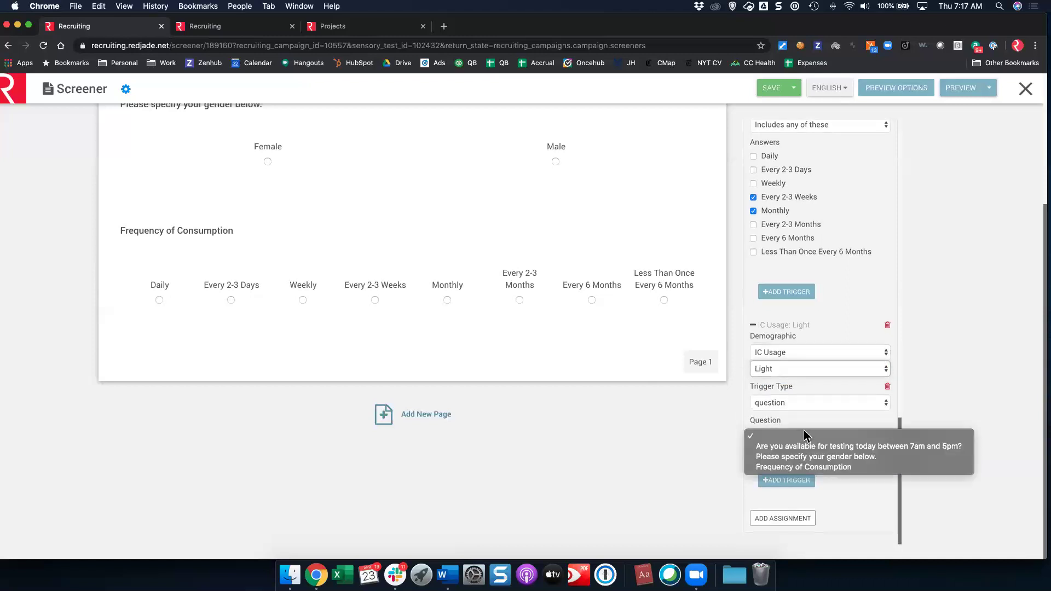
click(807, 468)
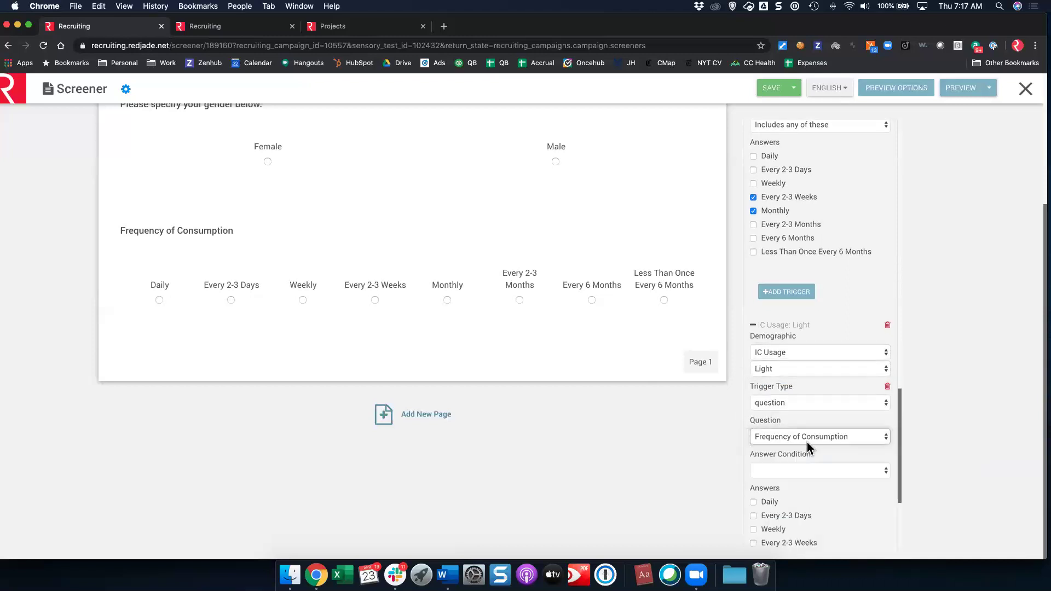
scroll(804, 434, down, 5)
click(792, 346)
click(791, 353)
click(790, 445)
click(791, 459)
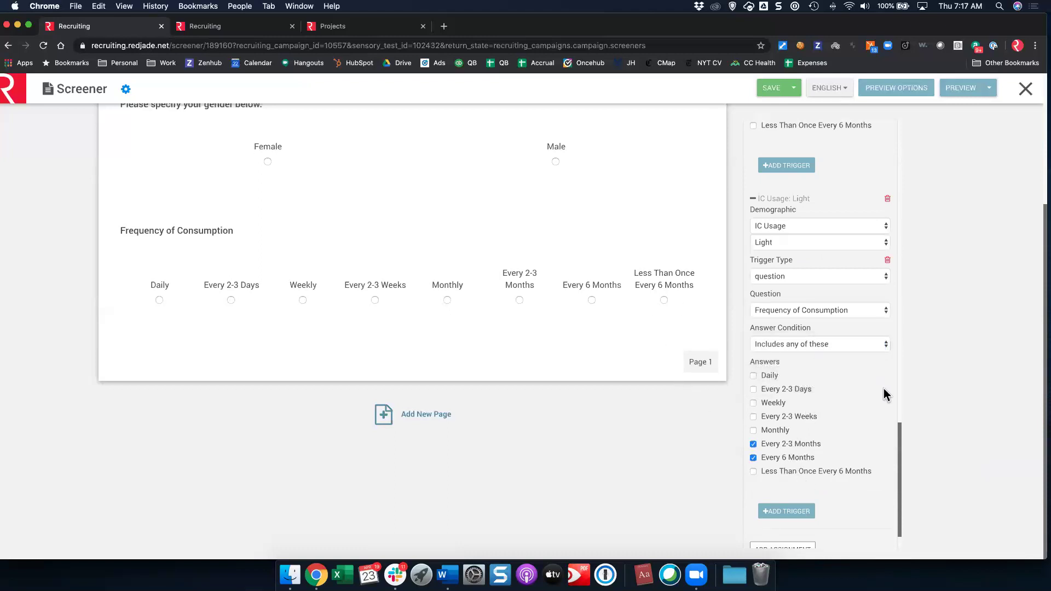
scroll(838, 356, up, 5)
scroll(833, 353, up, 15)
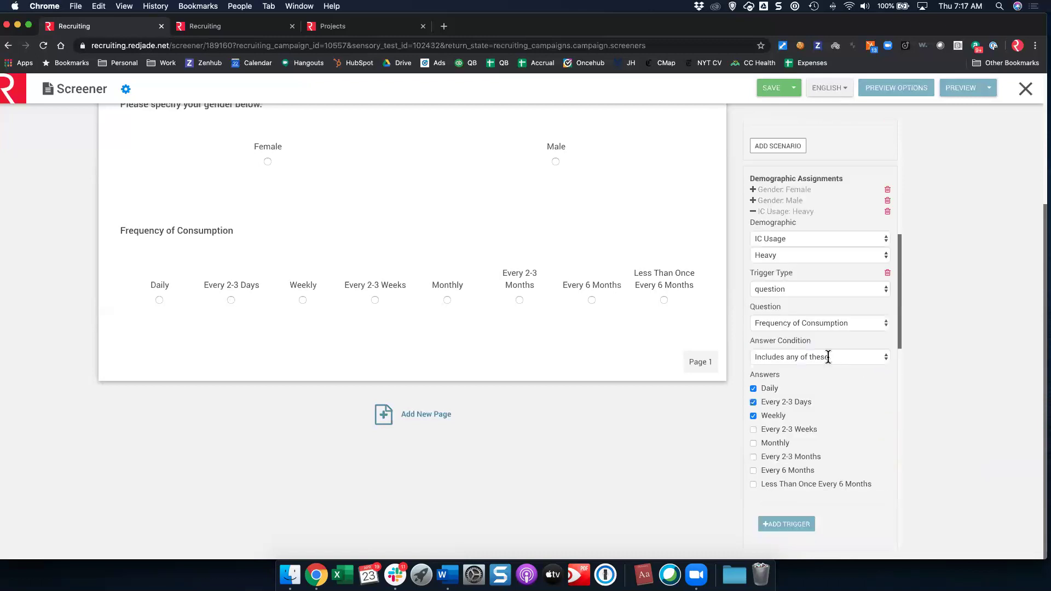
- Add a termination scenario for Frequency of Consumption answer Less Than Once Every 6 Months, and save
scroll(813, 431, down, 3)
click(783, 490)
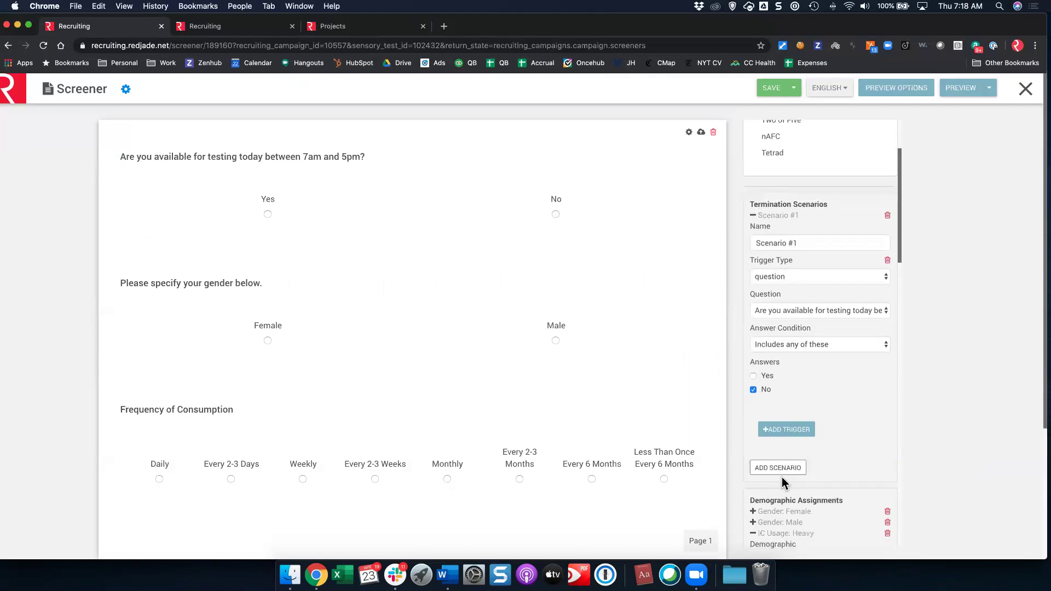
scroll(765, 442, down, 4)
click(799, 455)
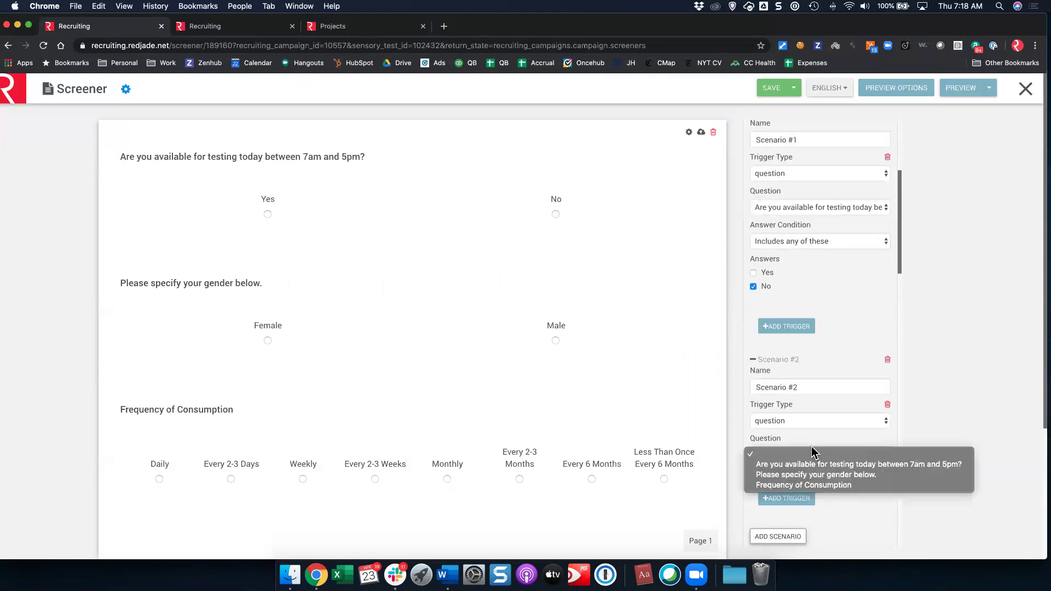
click(808, 486)
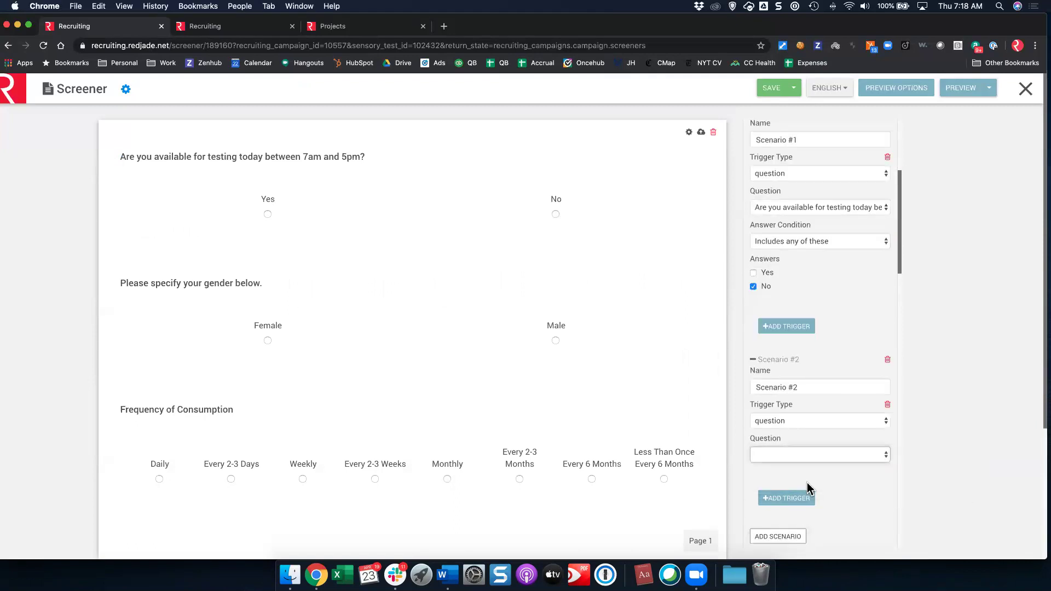
click(798, 487)
click(799, 499)
scroll(797, 503, down, 7)
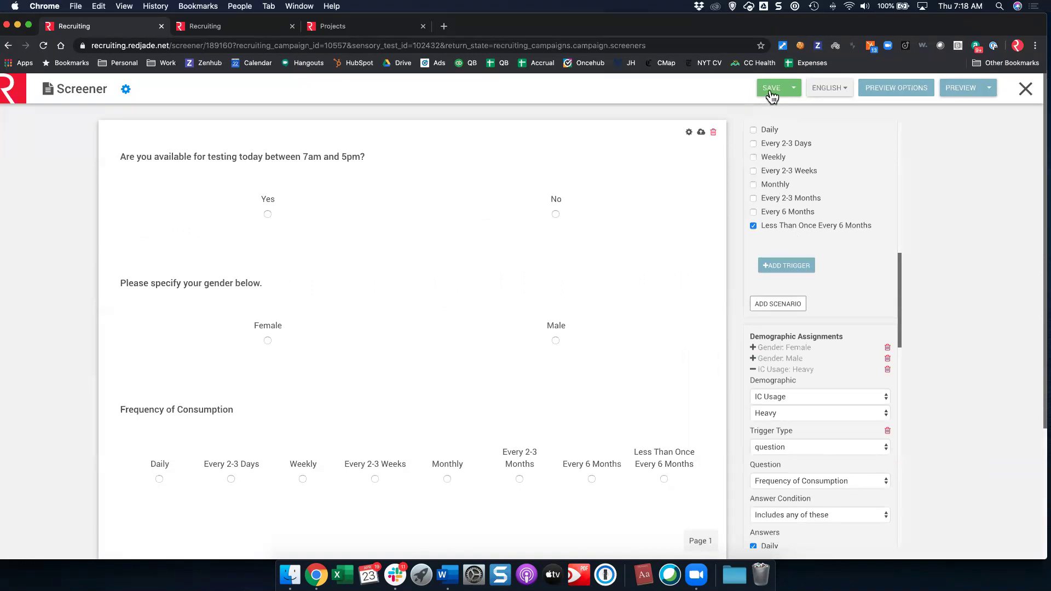
click(771, 93)
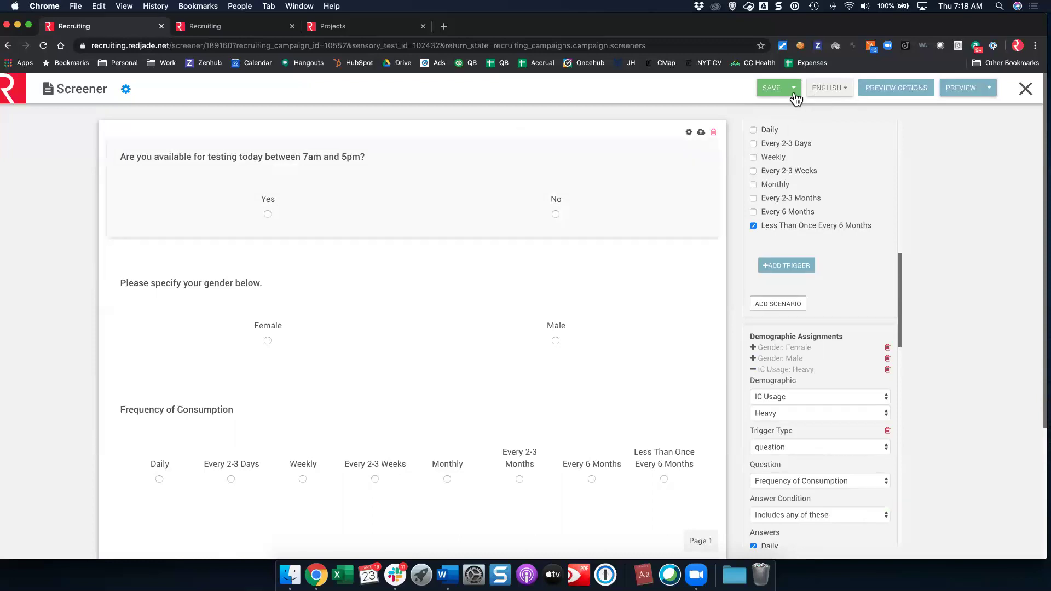
- Close the screener editor, mark the screener step finished, and begin recruiting
click(1024, 88)
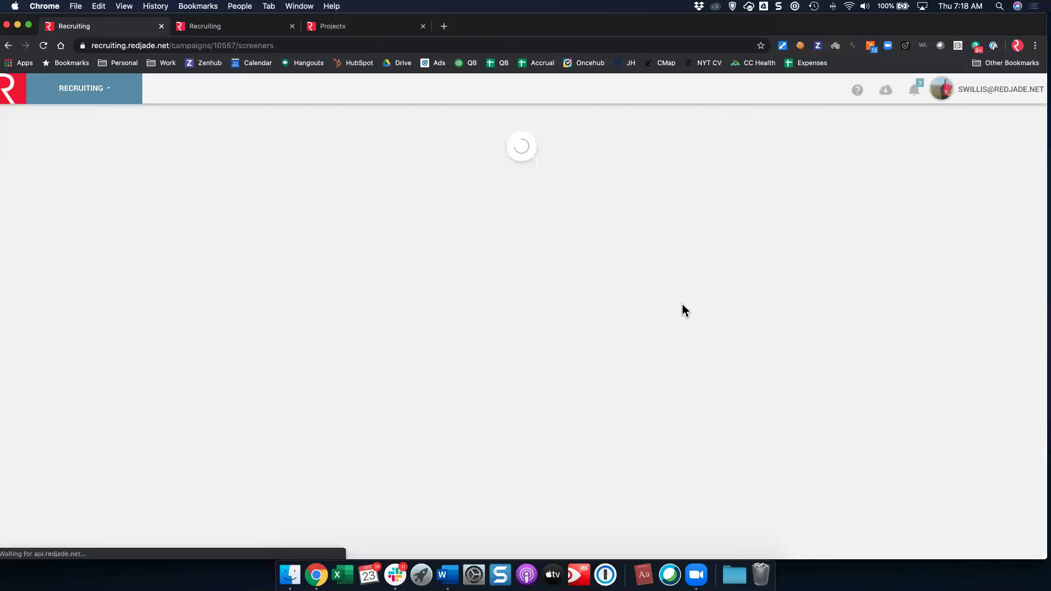
click(196, 332)
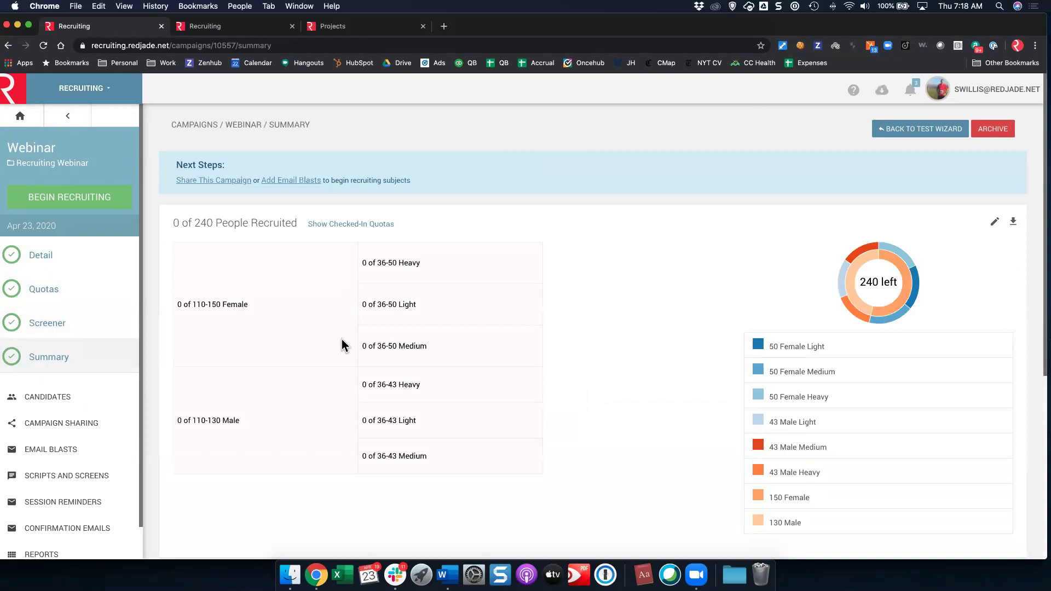
scroll(342, 339, down, 1)
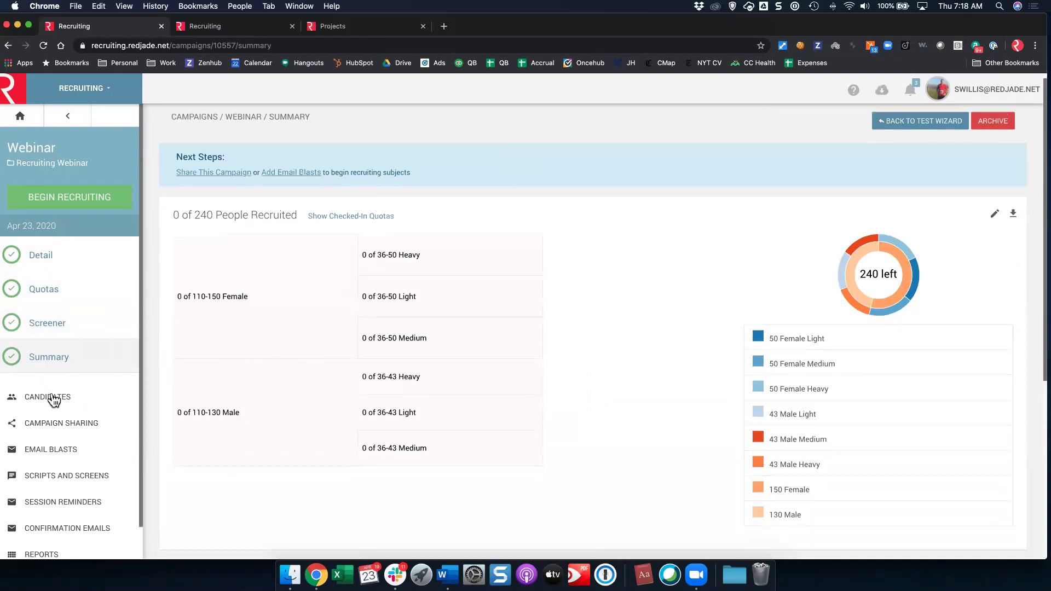
click(74, 207)
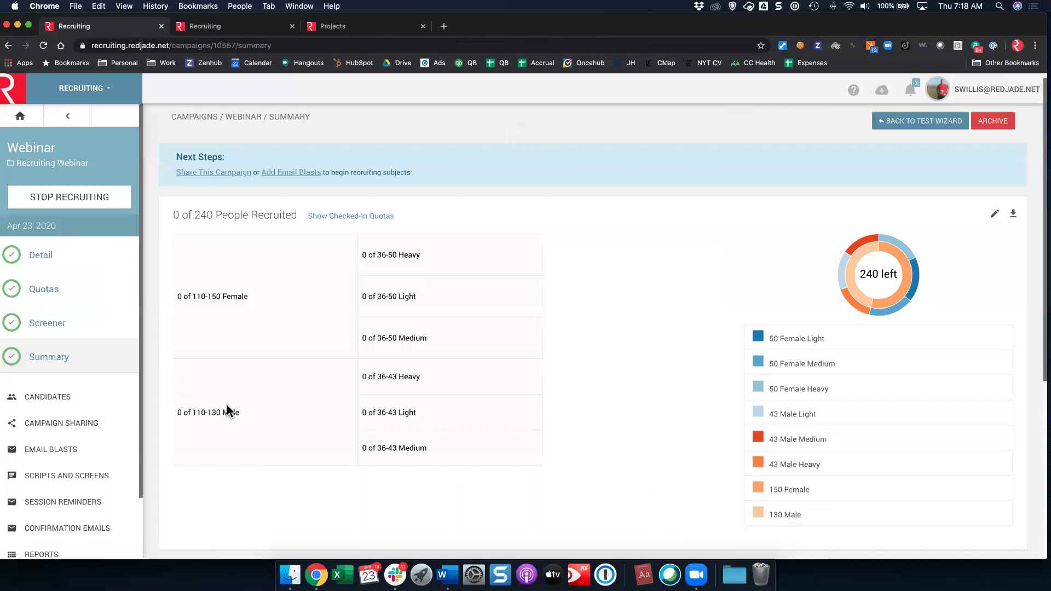
- Open the campaign's candidates list and view the Possible Subjects
scroll(225, 406, down, 1)
click(92, 404)
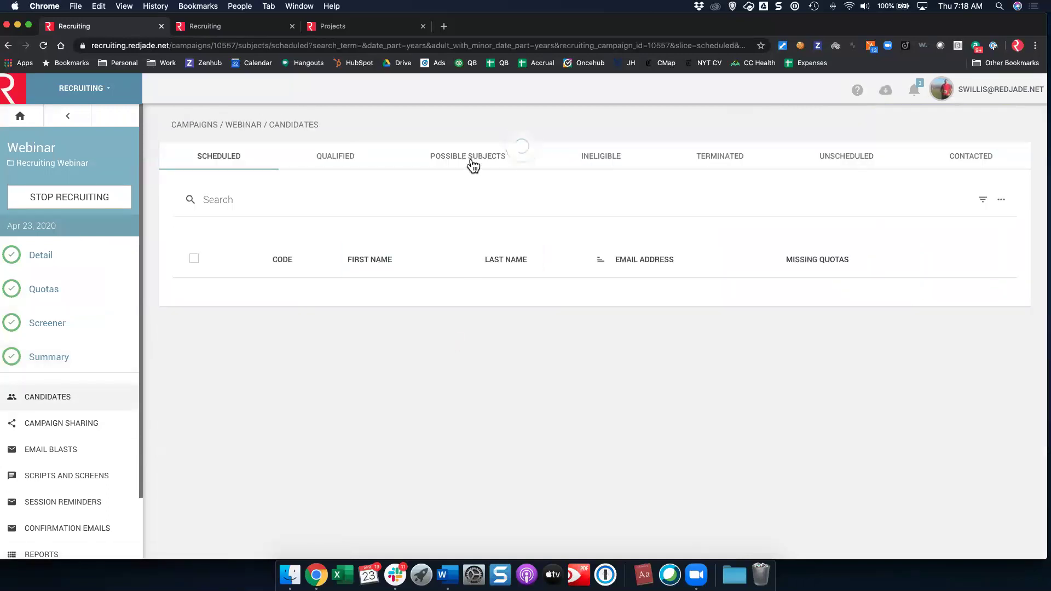
click(472, 163)
scroll(704, 387, down, 2)
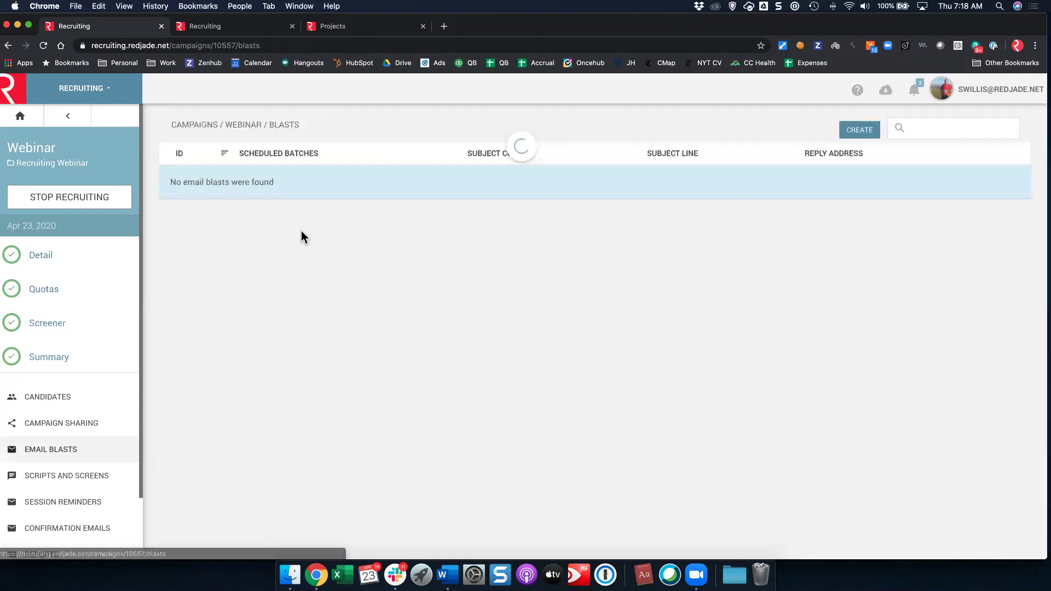
- Start a new email blast copied from the last one, 400 subjects, sending April 23 at 6:00 AM
click(864, 131)
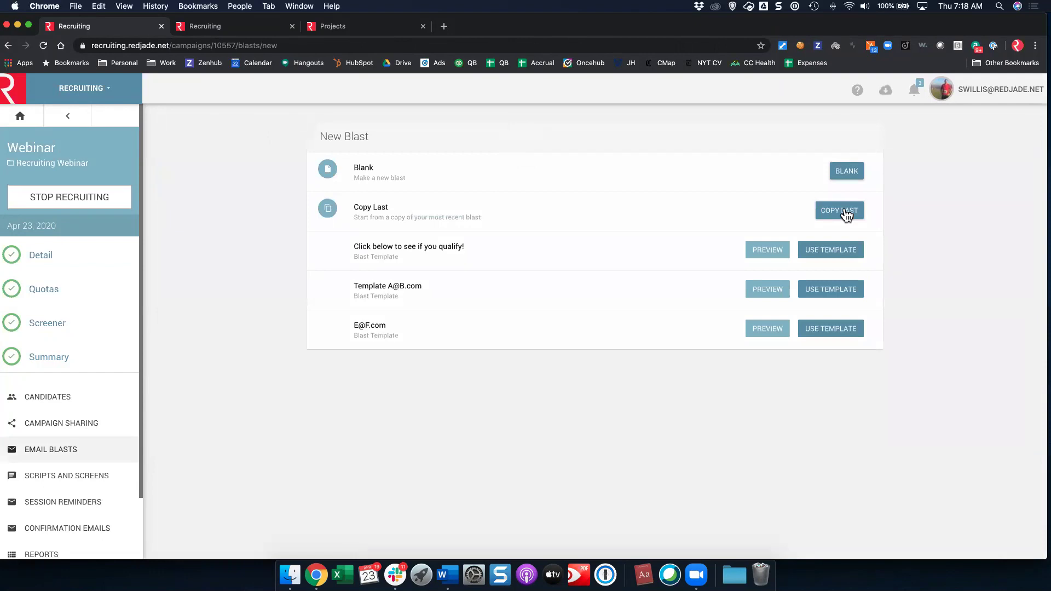
click(845, 214)
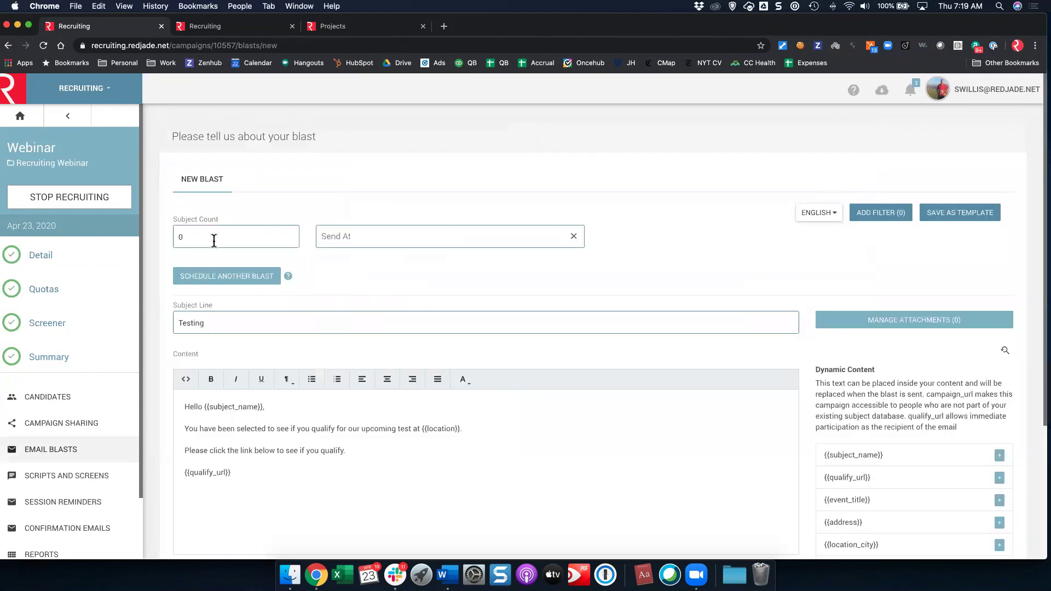
drag(211, 239, 168, 241)
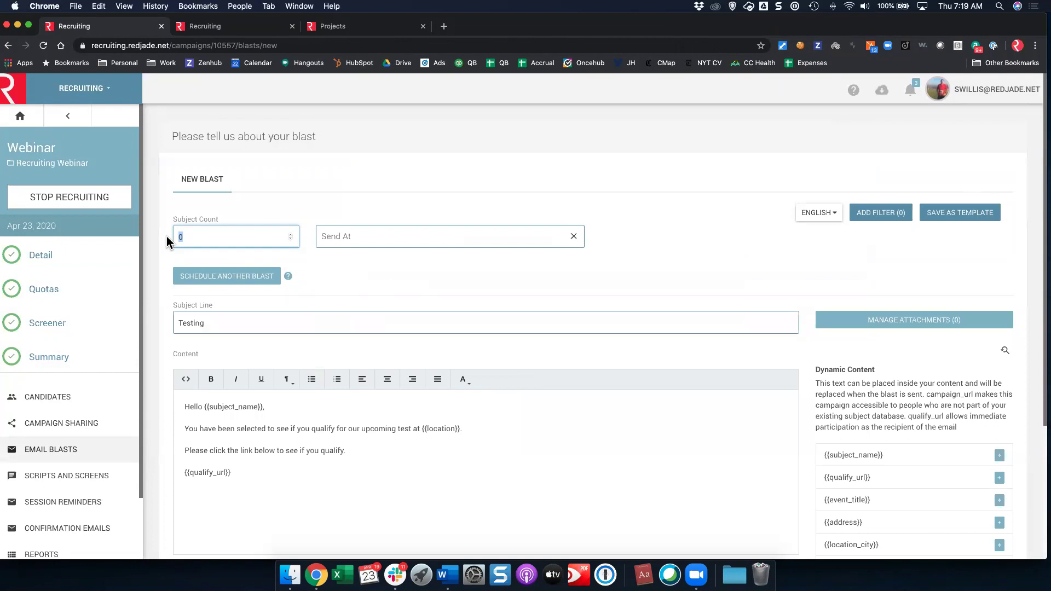
text(400)
key(Tab)
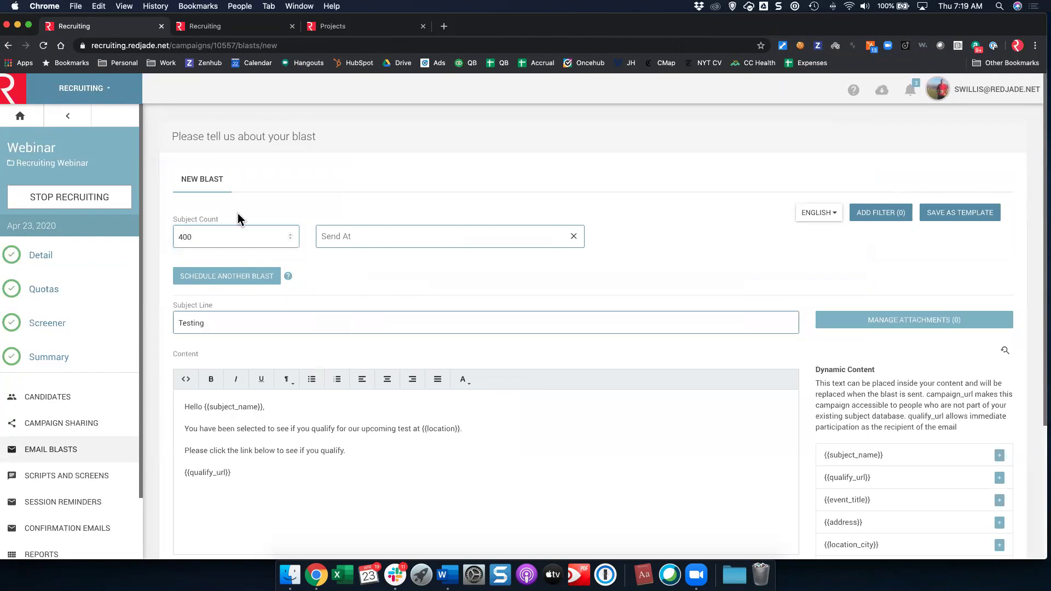
click(339, 235)
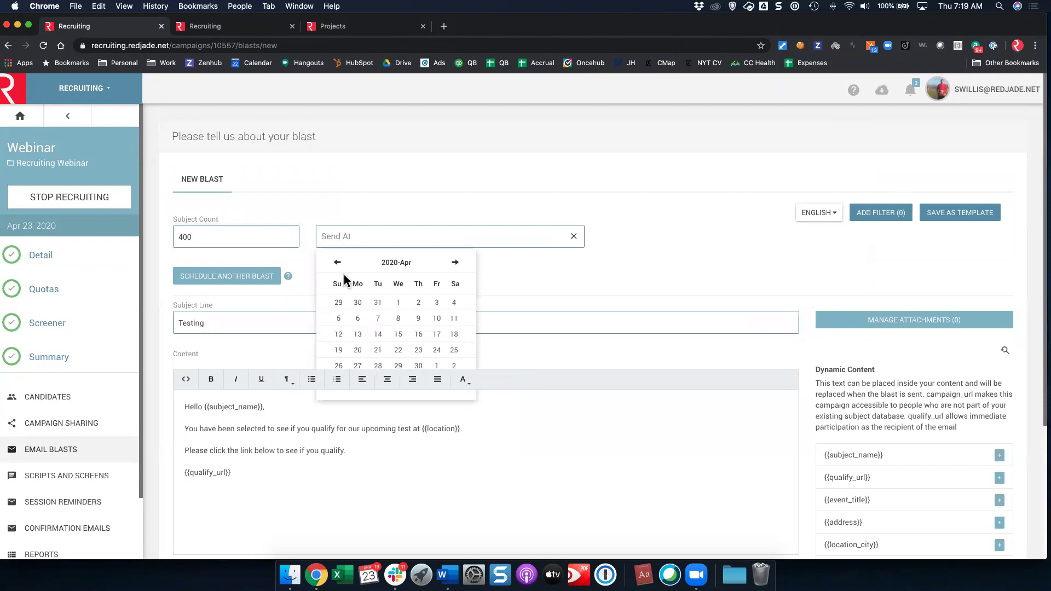
click(418, 350)
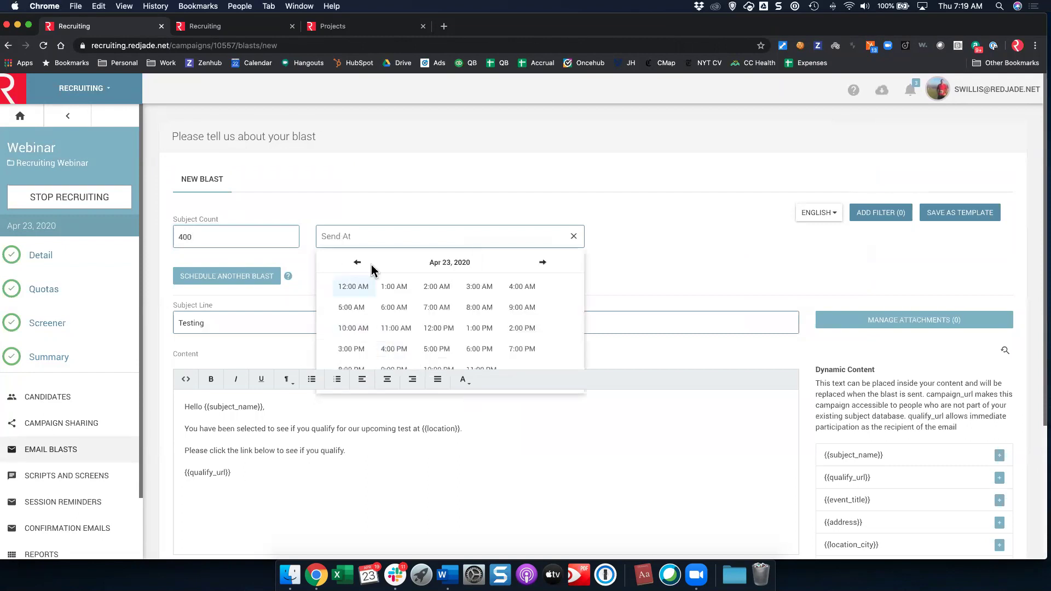
click(404, 306)
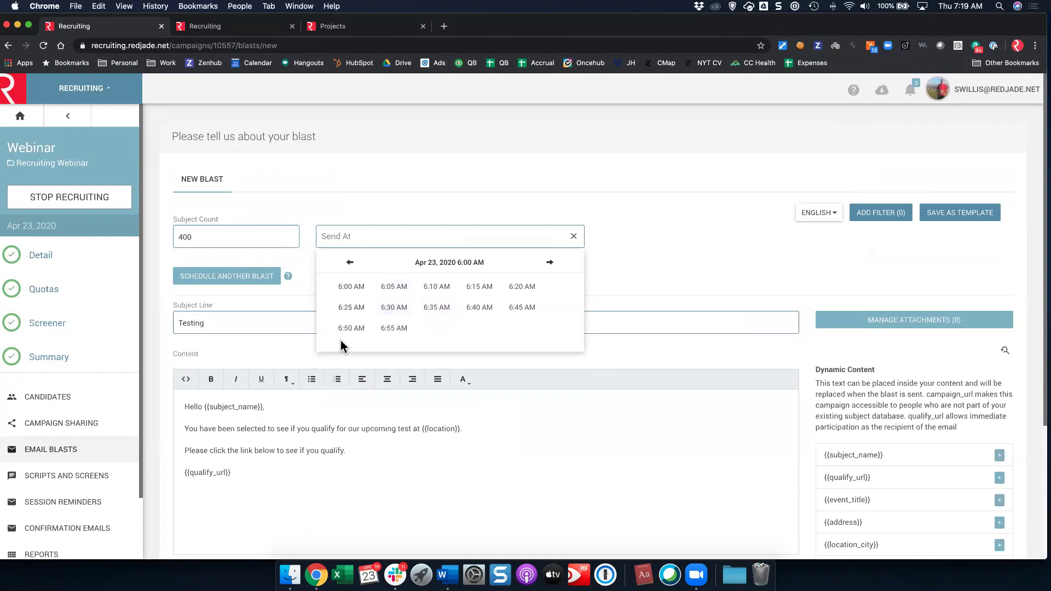
click(360, 295)
click(531, 304)
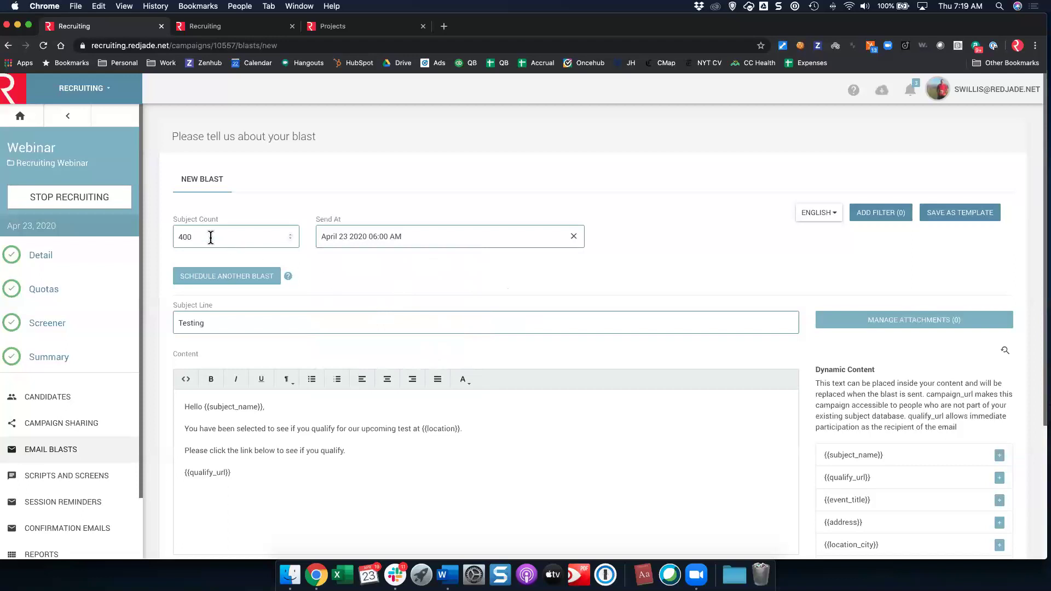
- Change the subject count to 4 and submit the email blast
double_click(180, 236)
text(4)
scroll(395, 240, down, 1)
scroll(394, 236, down, 1)
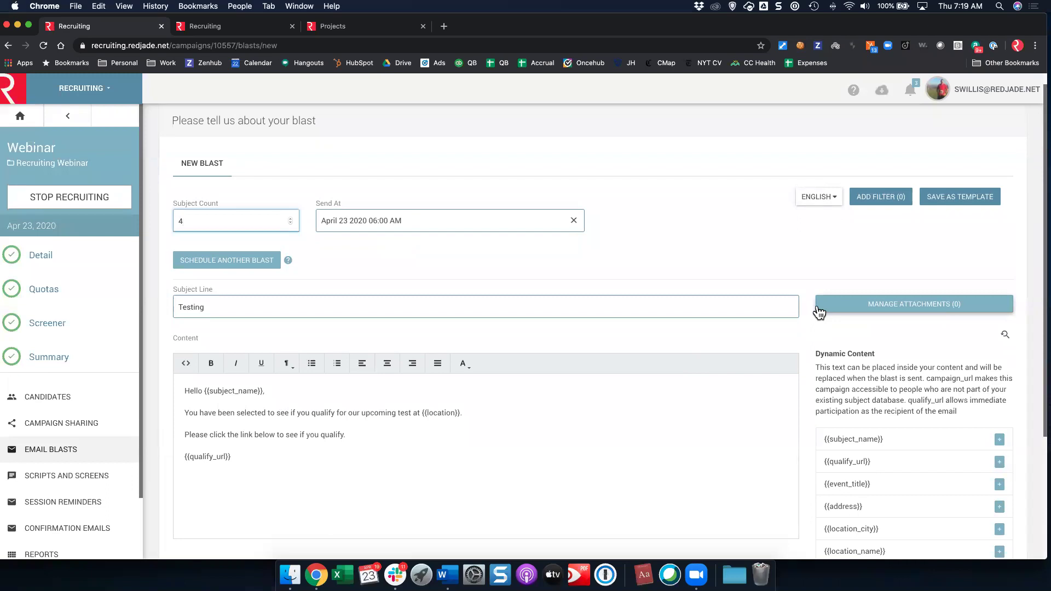
scroll(786, 378, down, 2)
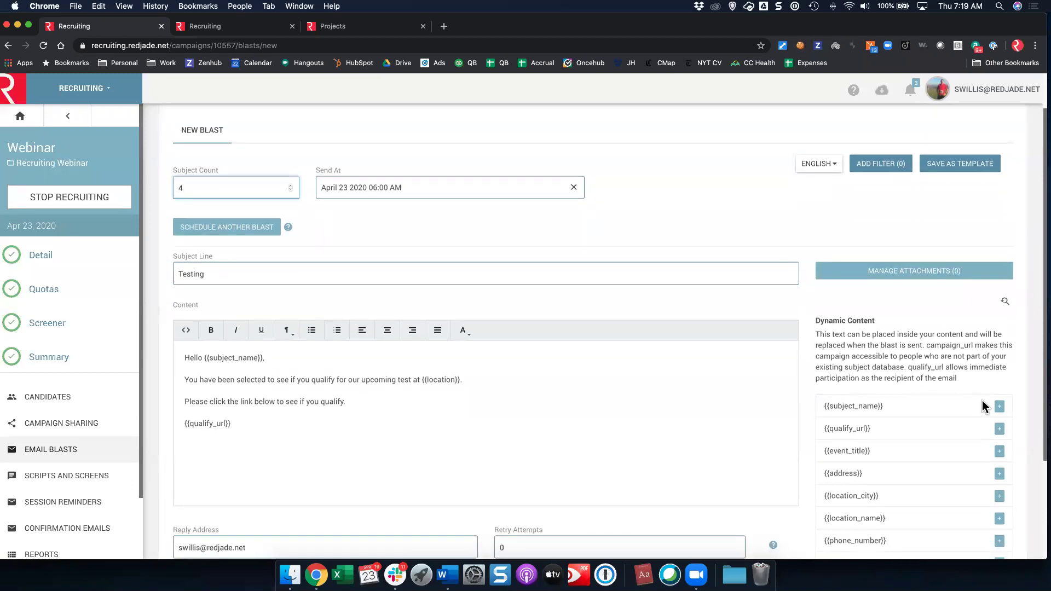
scroll(983, 390, down, 5)
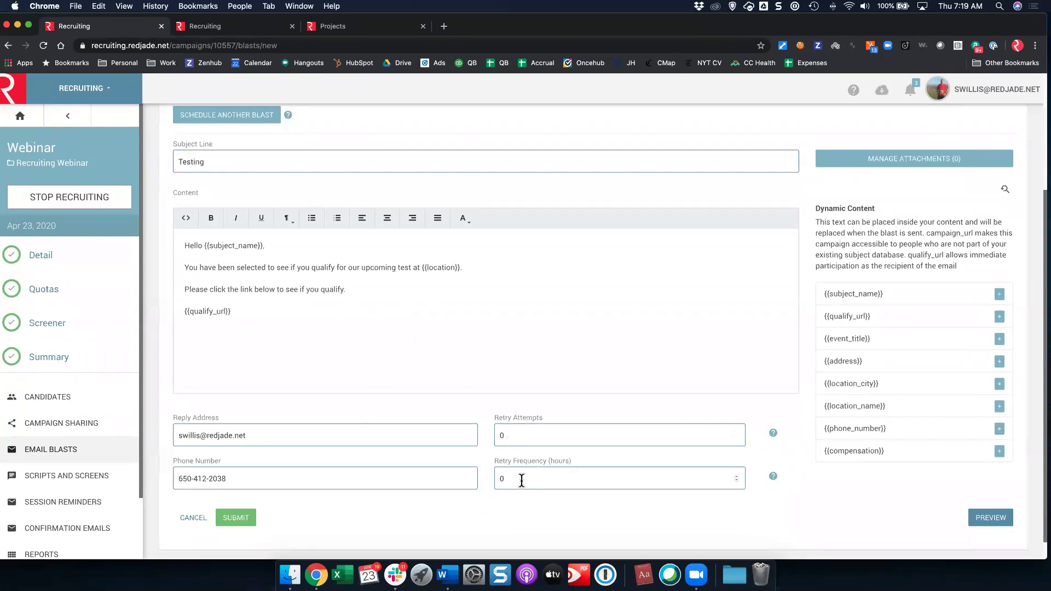
click(246, 519)
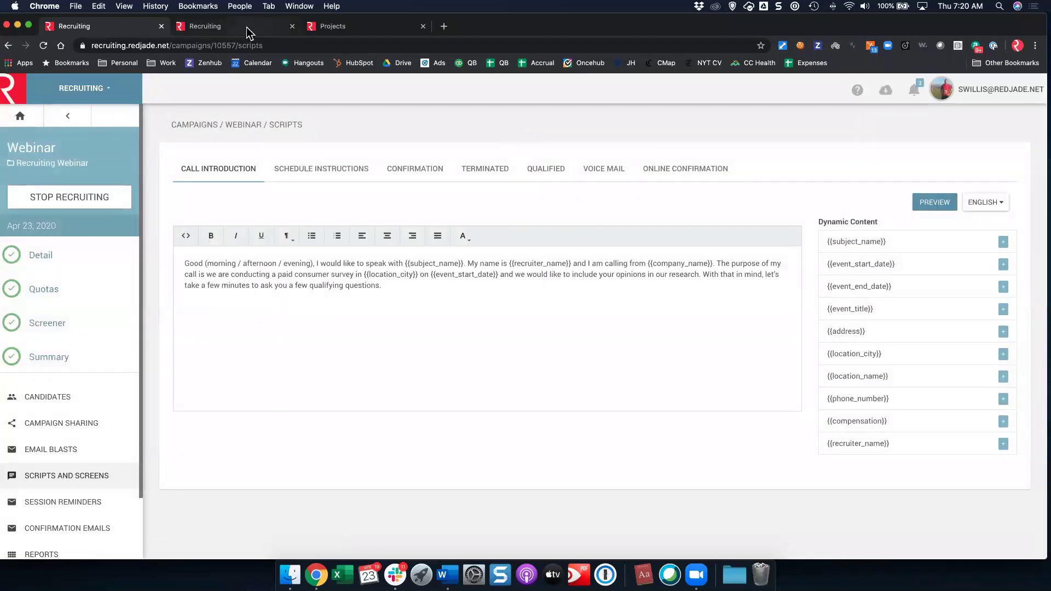
- Review the account-wide call scripts in Settings, then view the Webinar campaign's Online Confirmation script
click(245, 25)
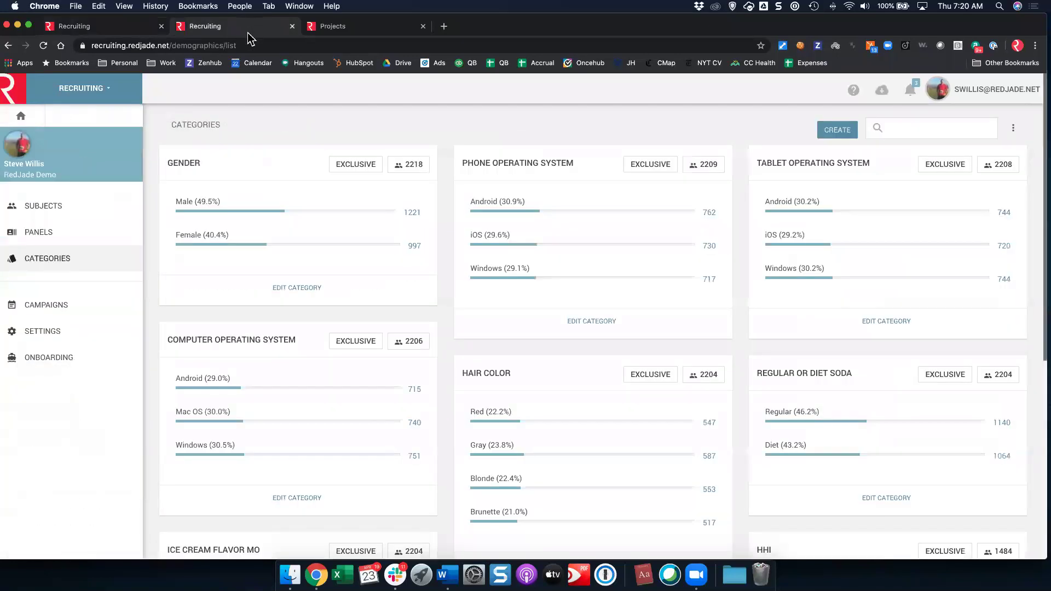
click(57, 331)
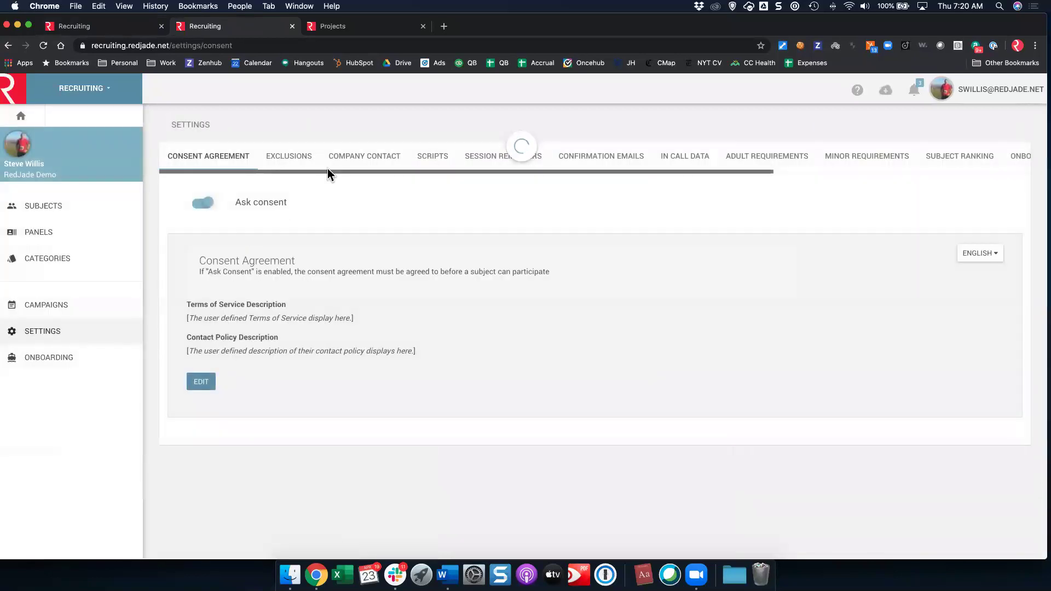
click(418, 164)
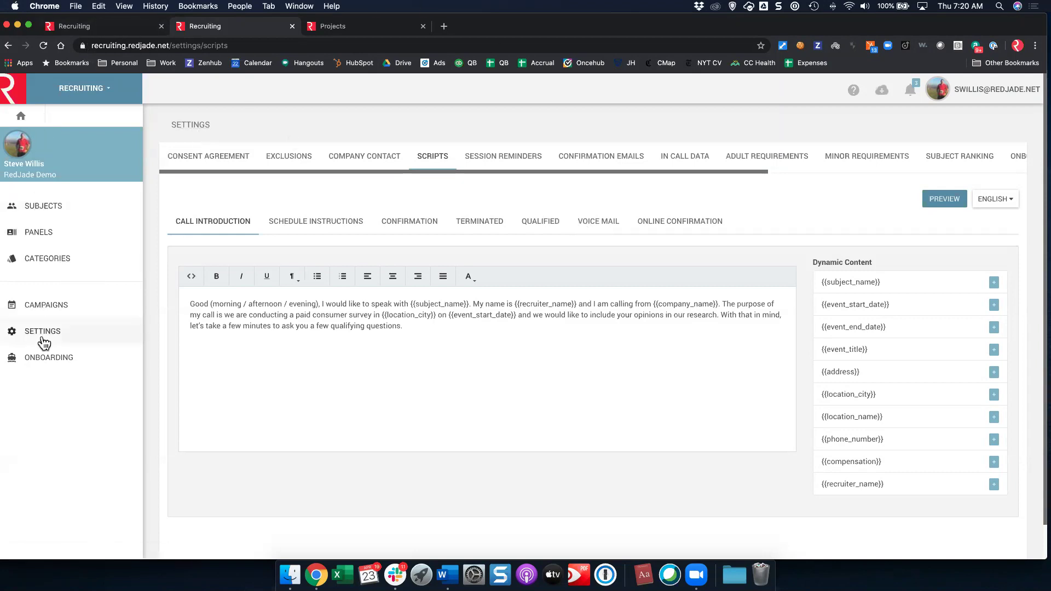
click(70, 27)
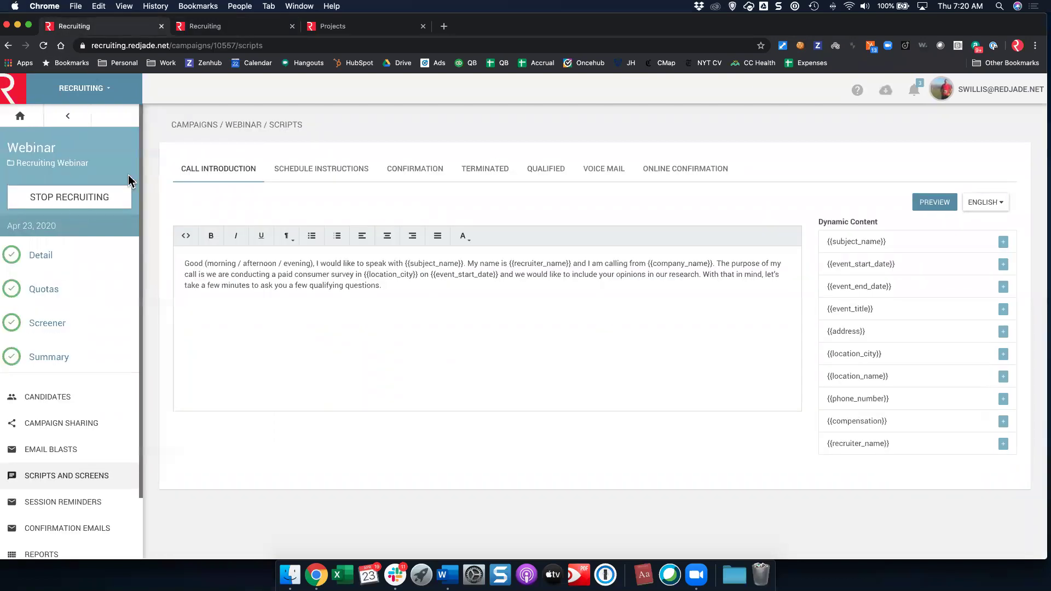
click(694, 176)
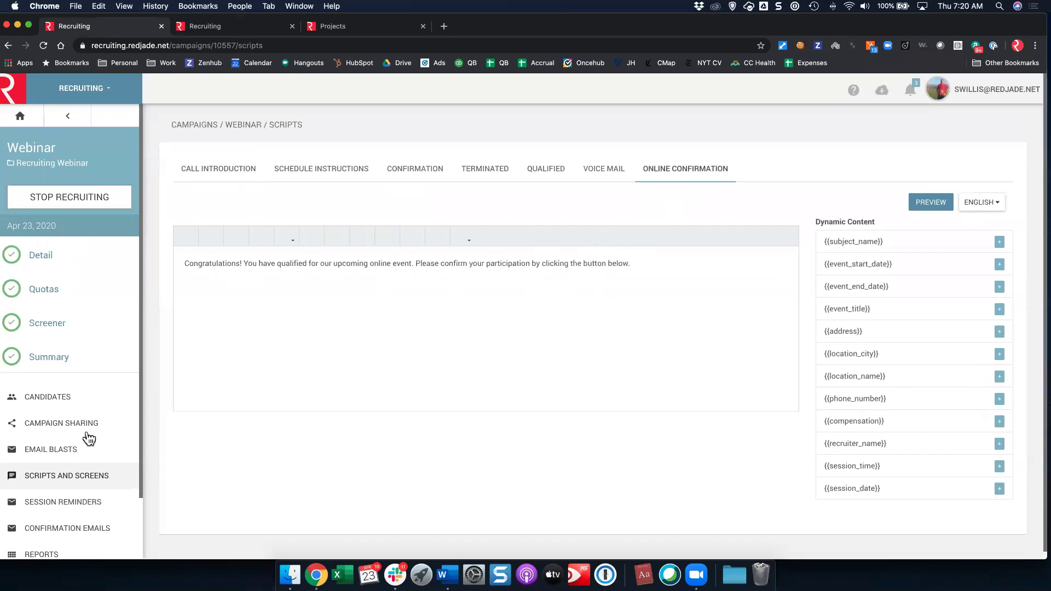
- Scroll through the Webinar campaign's reminder and confirmation email settings
scroll(82, 433, down, 3)
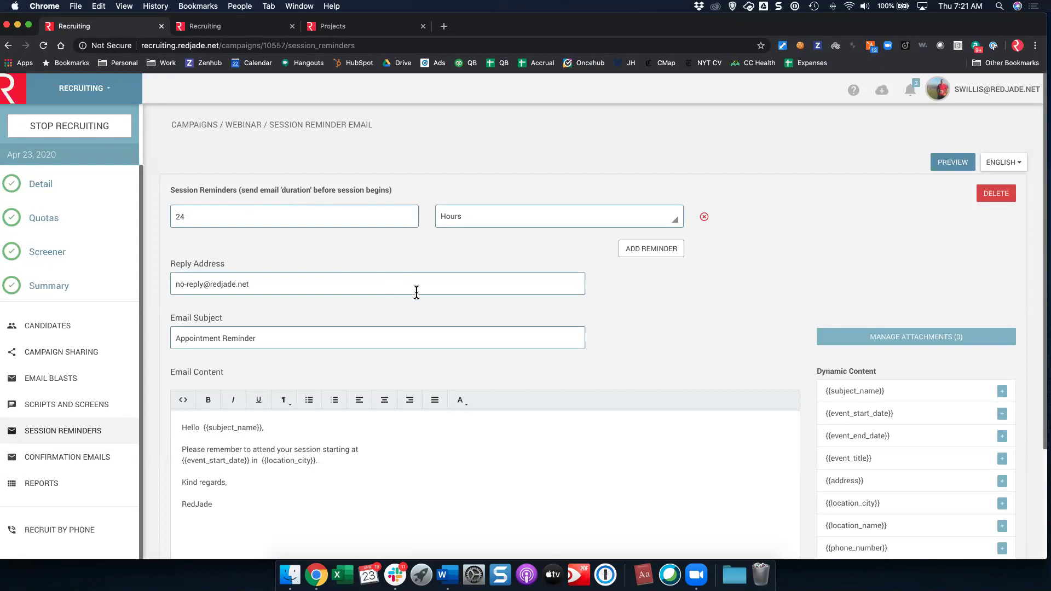
scroll(383, 306, down, 1)
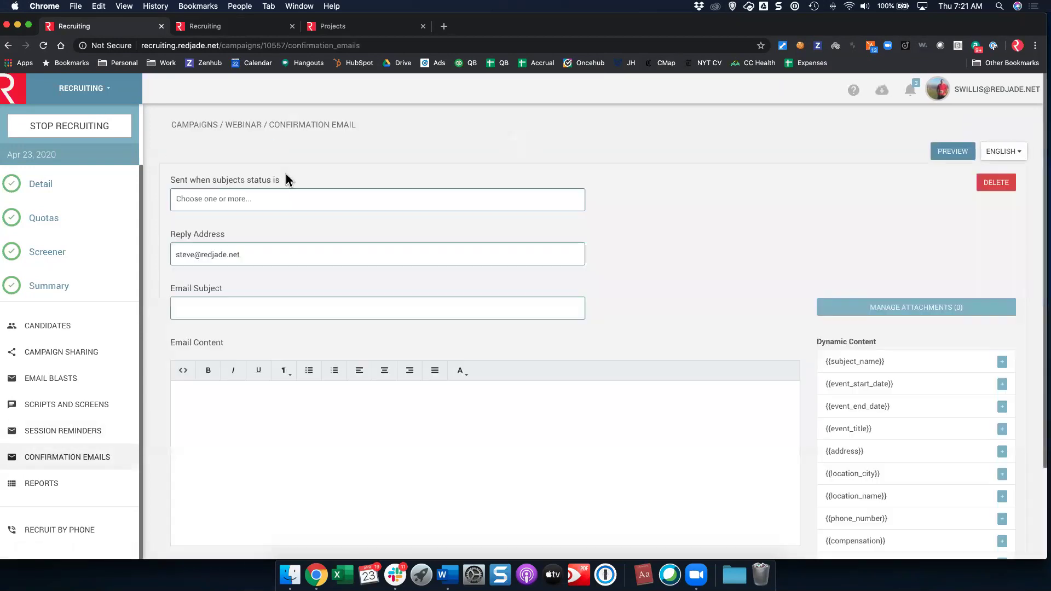
- Set the confirmation email's status trigger to Scheduled, then head to the campaign Reports
click(318, 205)
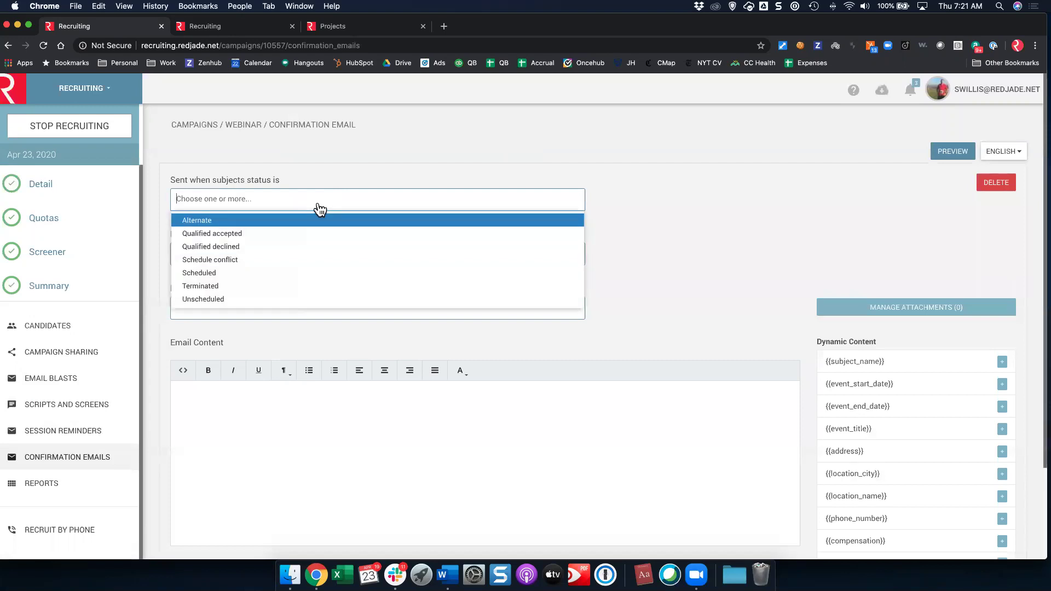
click(224, 273)
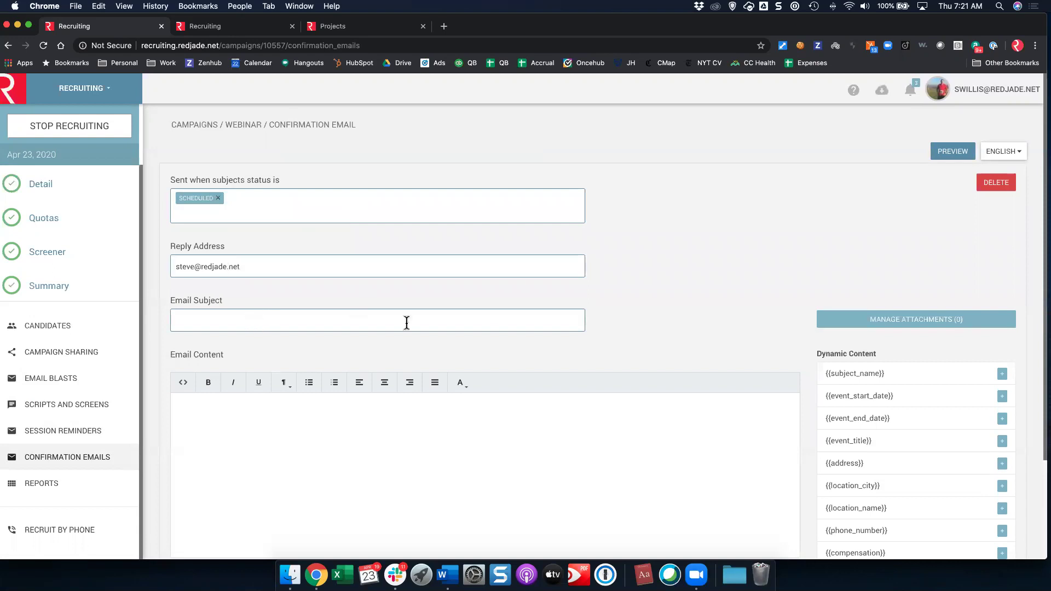
scroll(601, 340, down, 3)
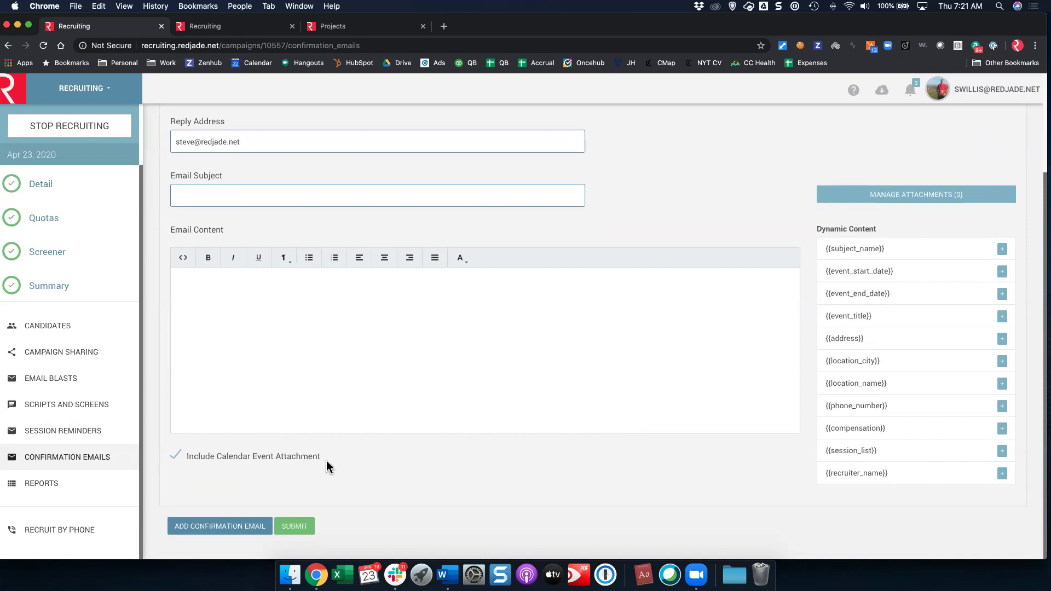
click(60, 479)
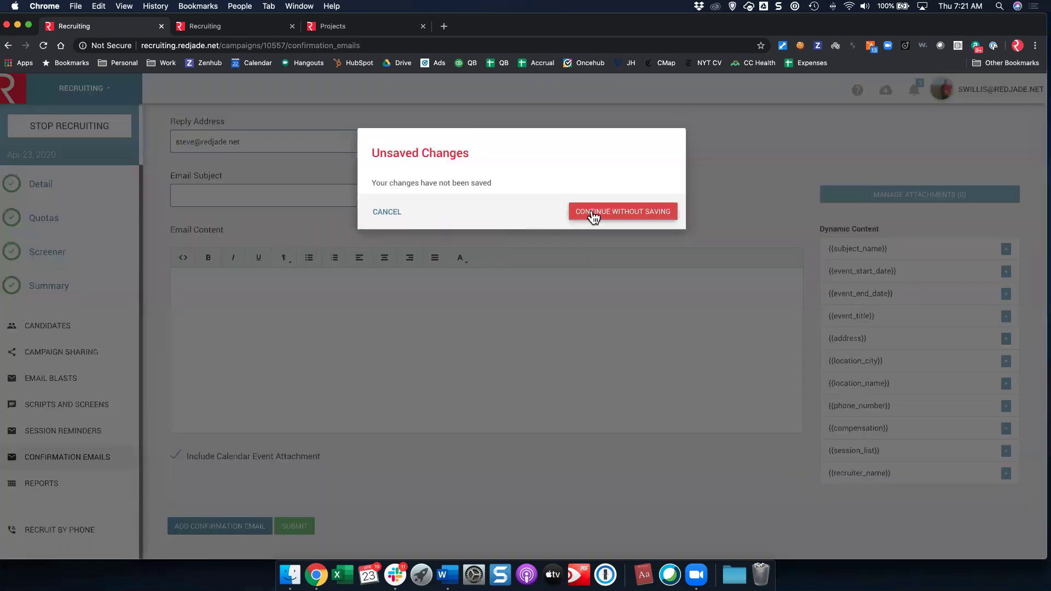
- Discard the confirmation email changes, check the Session Fulfillment report, then go to Candidates
click(592, 215)
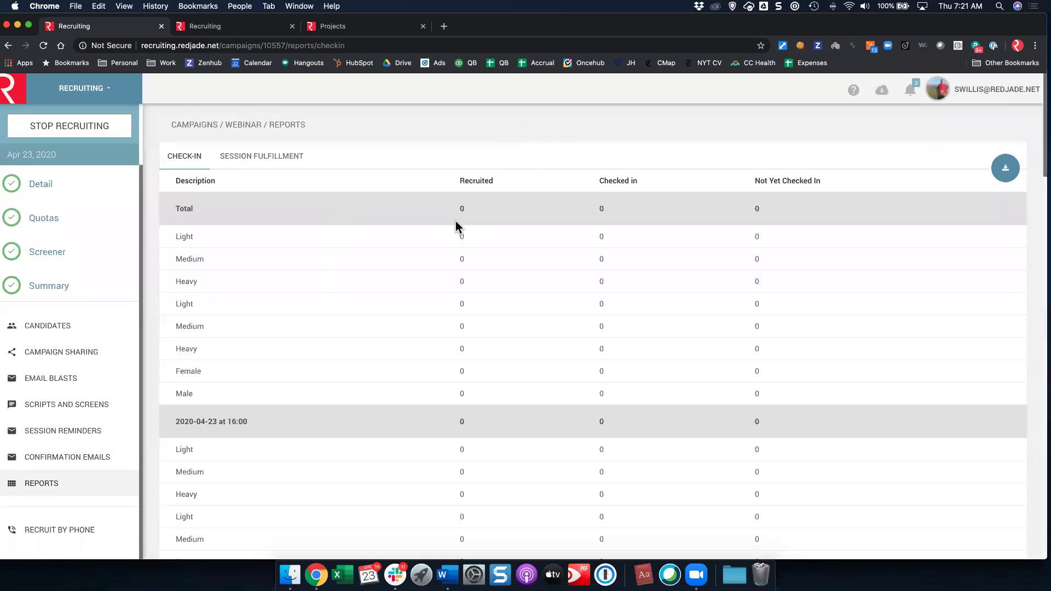
click(286, 156)
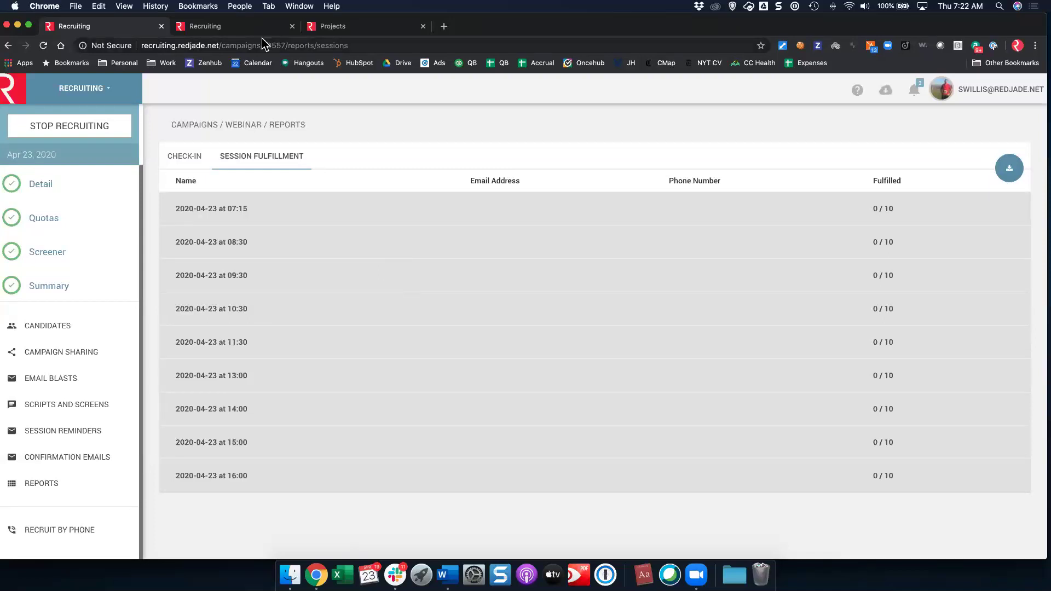
click(70, 330)
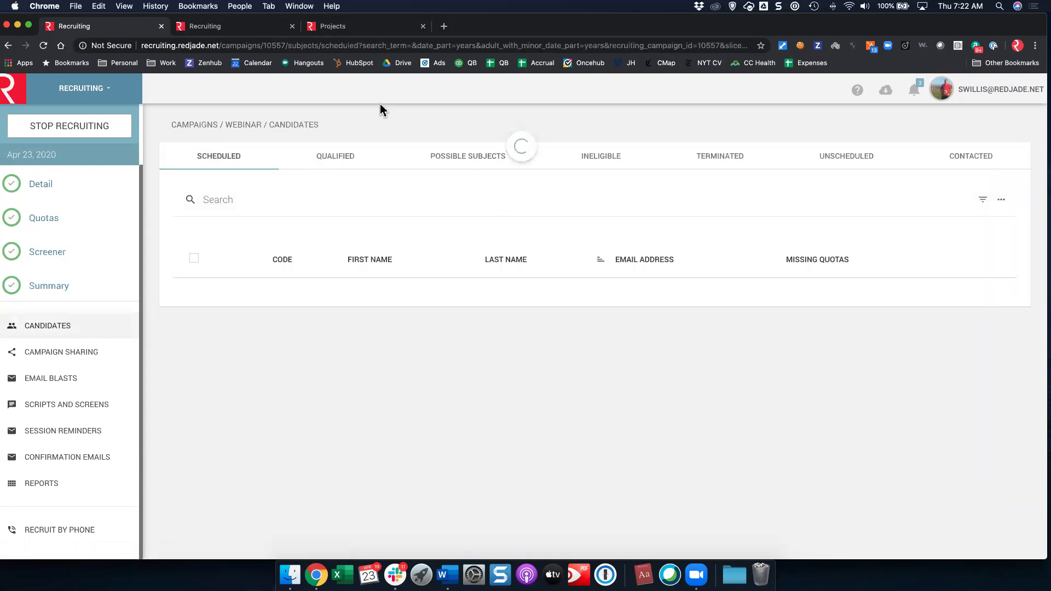
- Interview the top possible subject, opt them in, and record consent with e-mail contact enabled
click(483, 156)
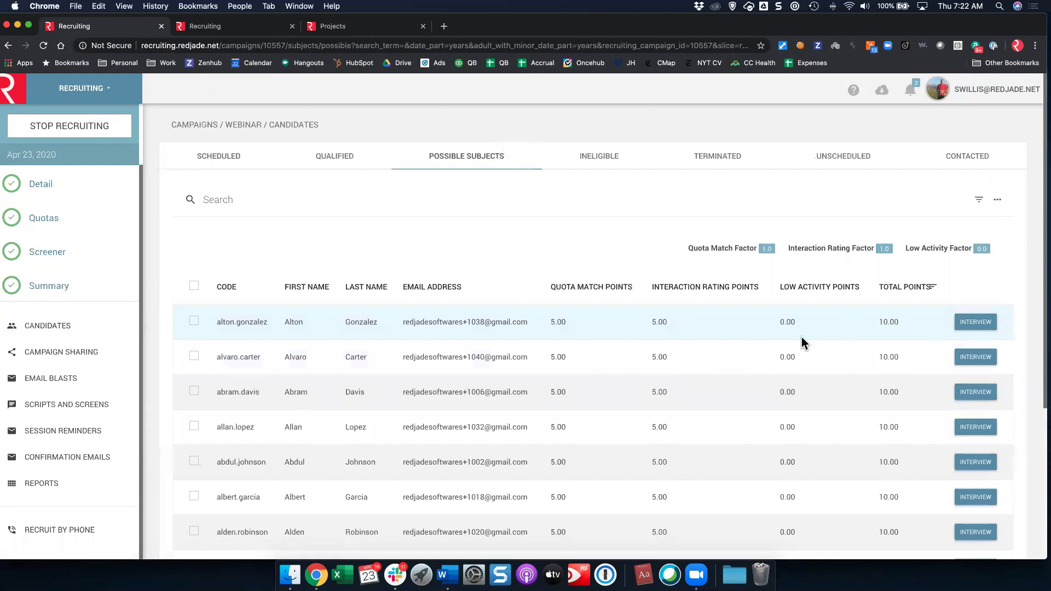
scroll(644, 433, down, 1)
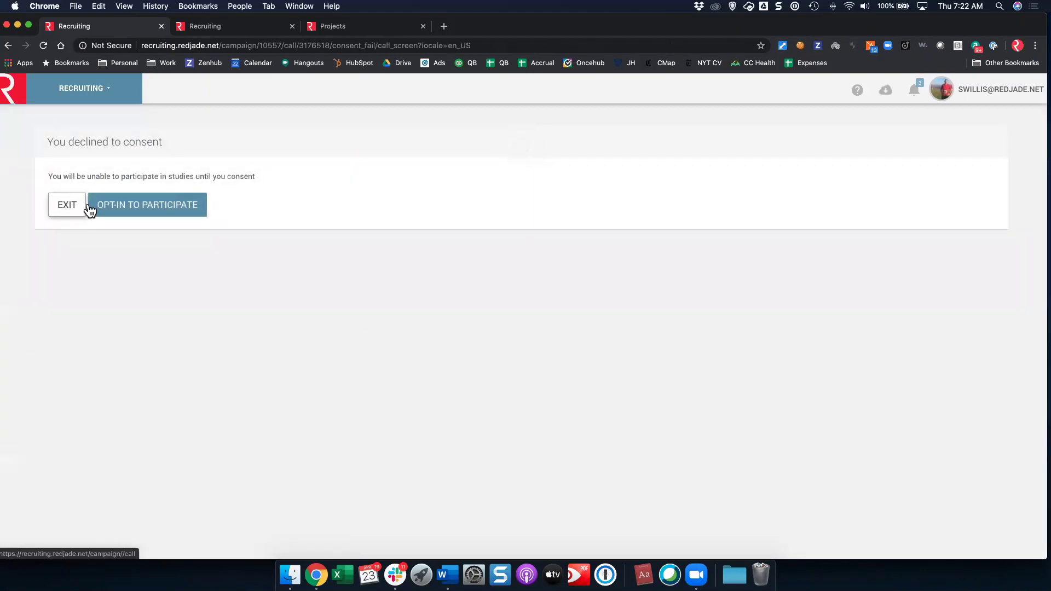
click(120, 205)
click(409, 234)
click(403, 413)
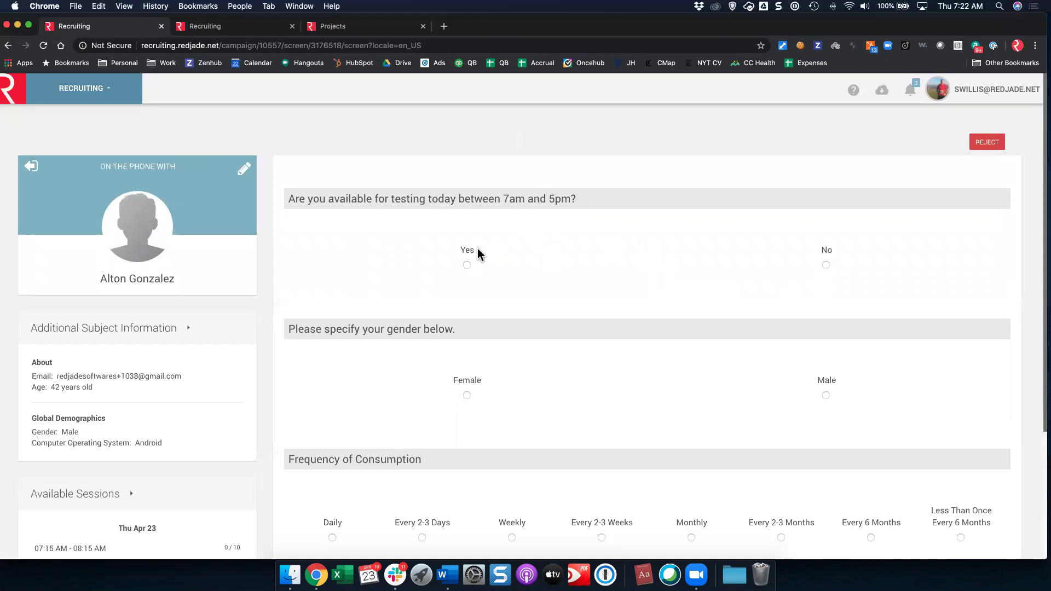
- Answer Yes for 7am–5pm testing availability today and Male for gender
click(466, 265)
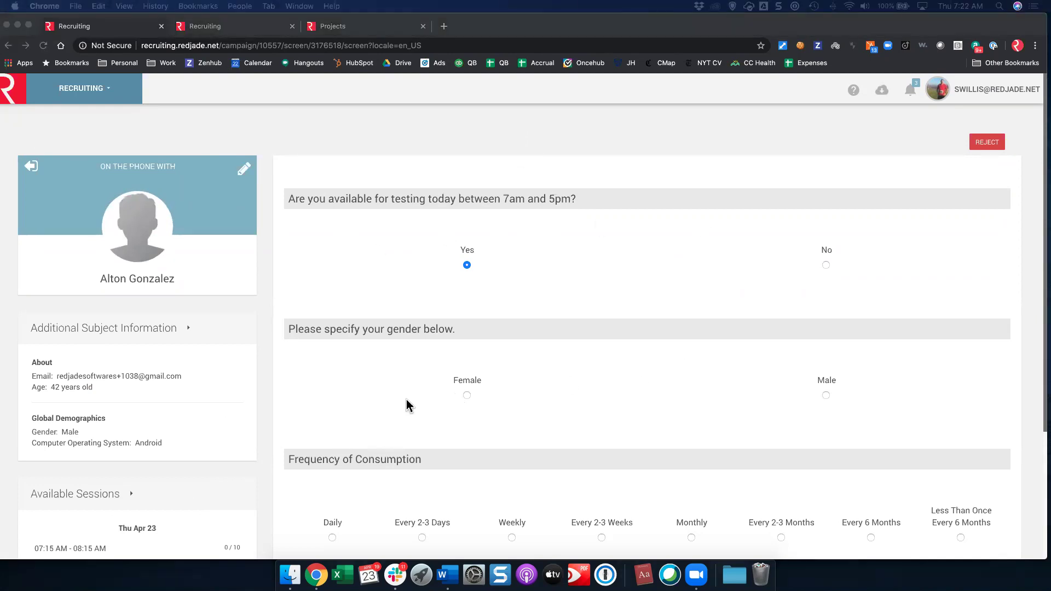
click(831, 383)
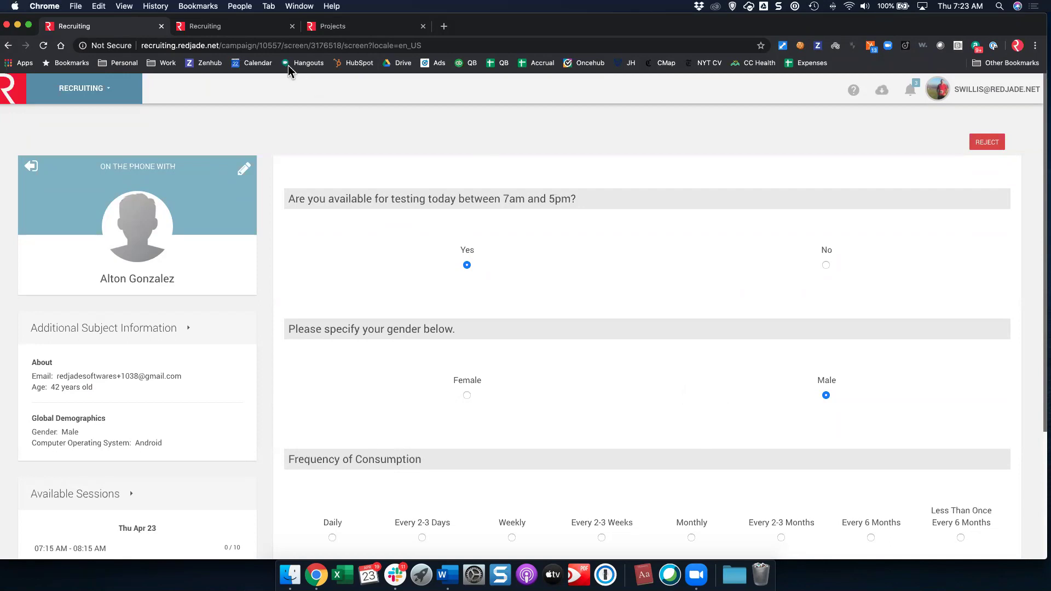
click(261, 28)
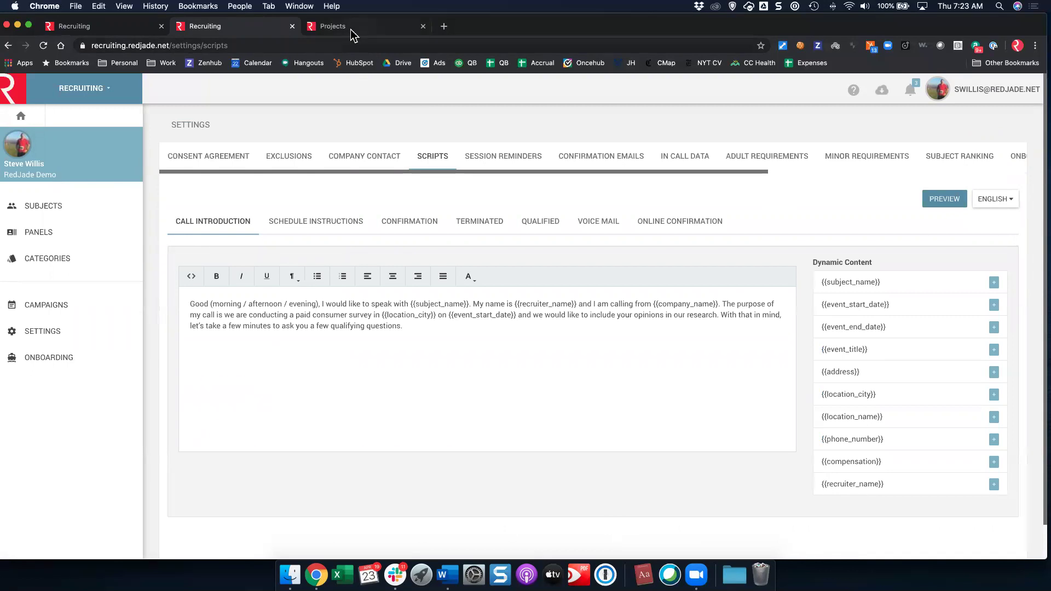
click(93, 206)
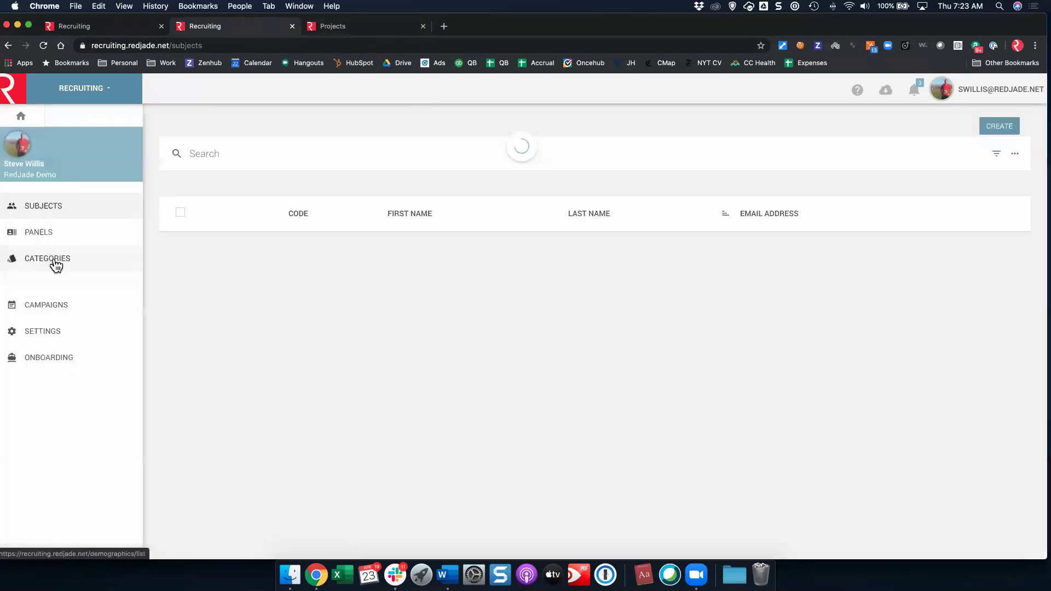
click(77, 261)
click(961, 127)
text(gender)
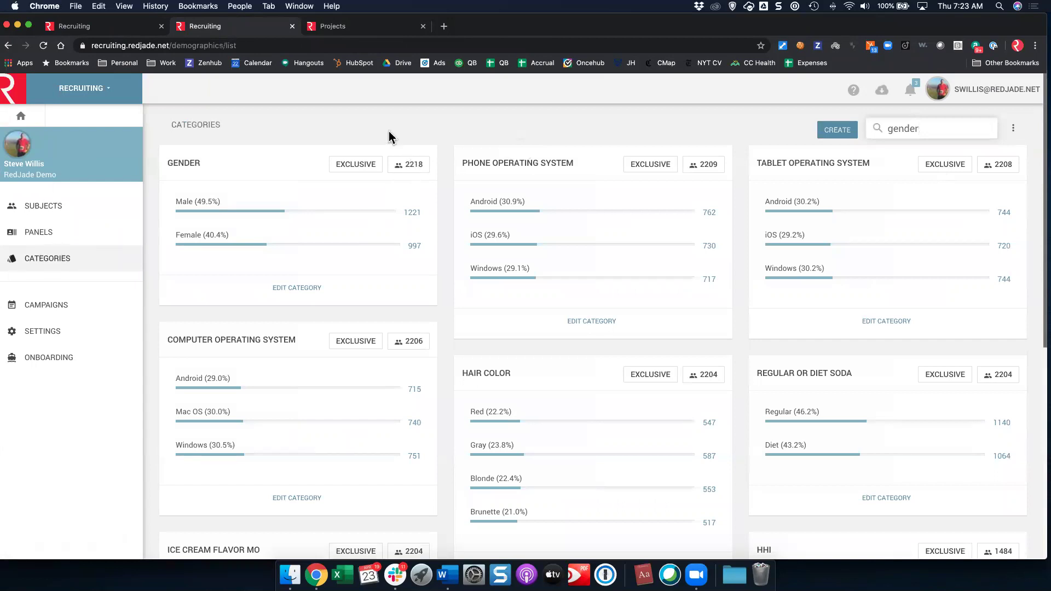
click(68, 32)
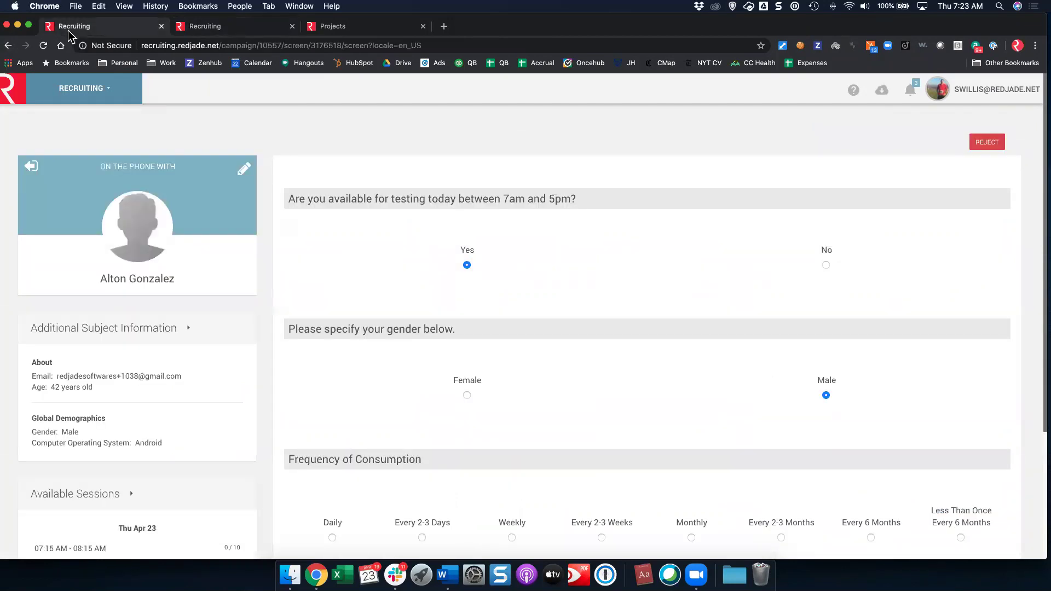
- Answer Every 2-3 Weeks for consumption frequency and continue to session selection
scroll(592, 368, down, 3)
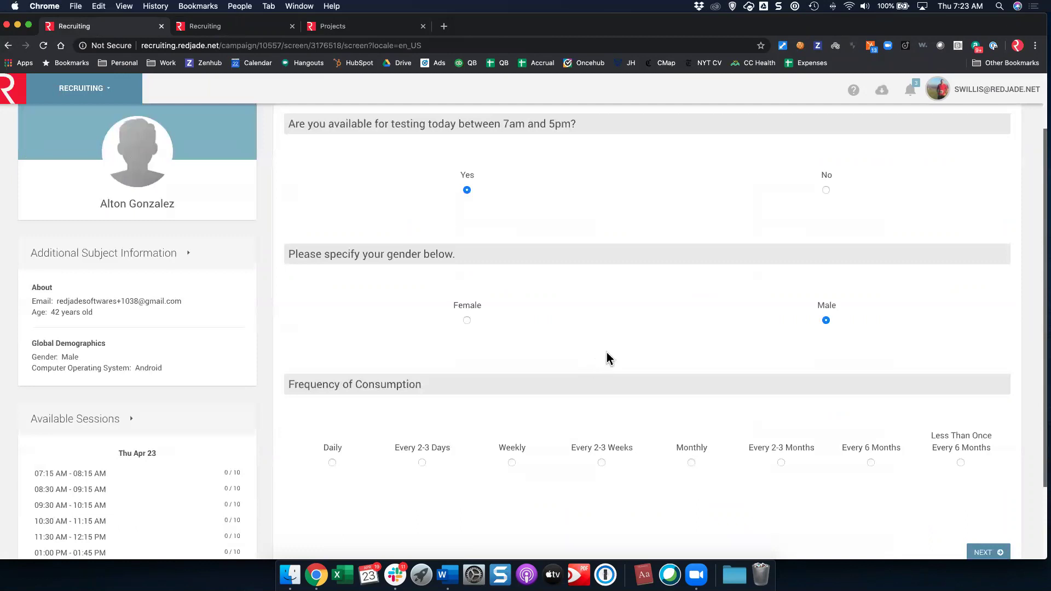
scroll(611, 350, down, 3)
click(604, 363)
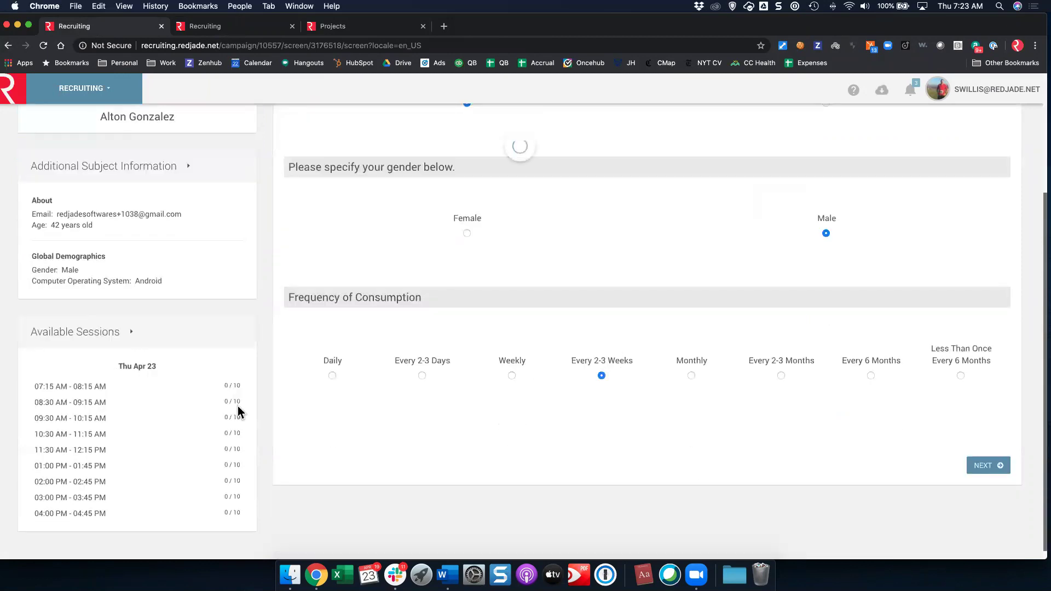
click(1000, 467)
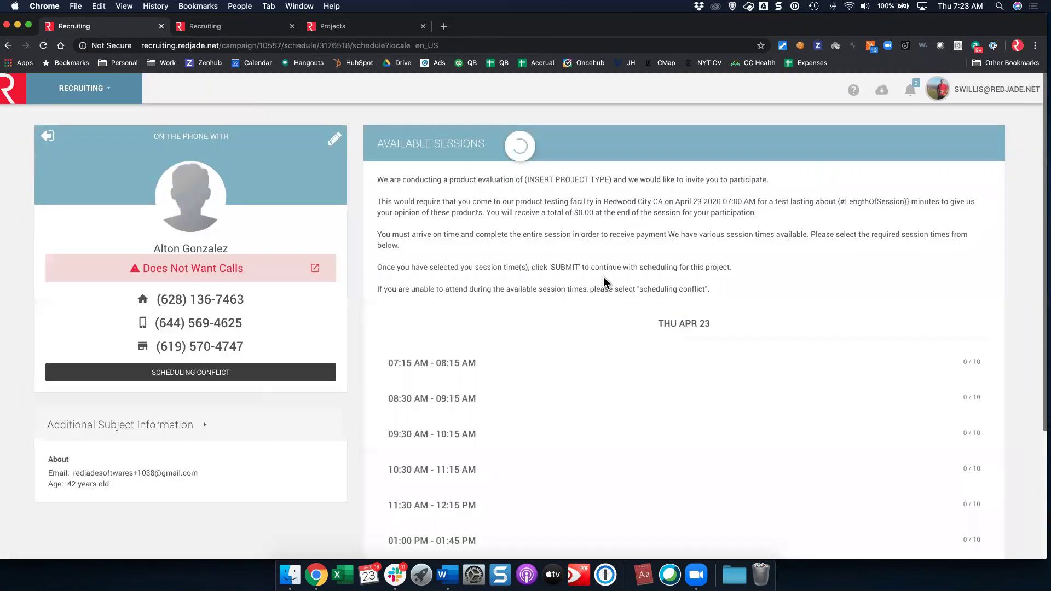
- Book the candidate into the Thursday April 23 07:15–08:15 AM session and confirm
scroll(603, 277, down, 2)
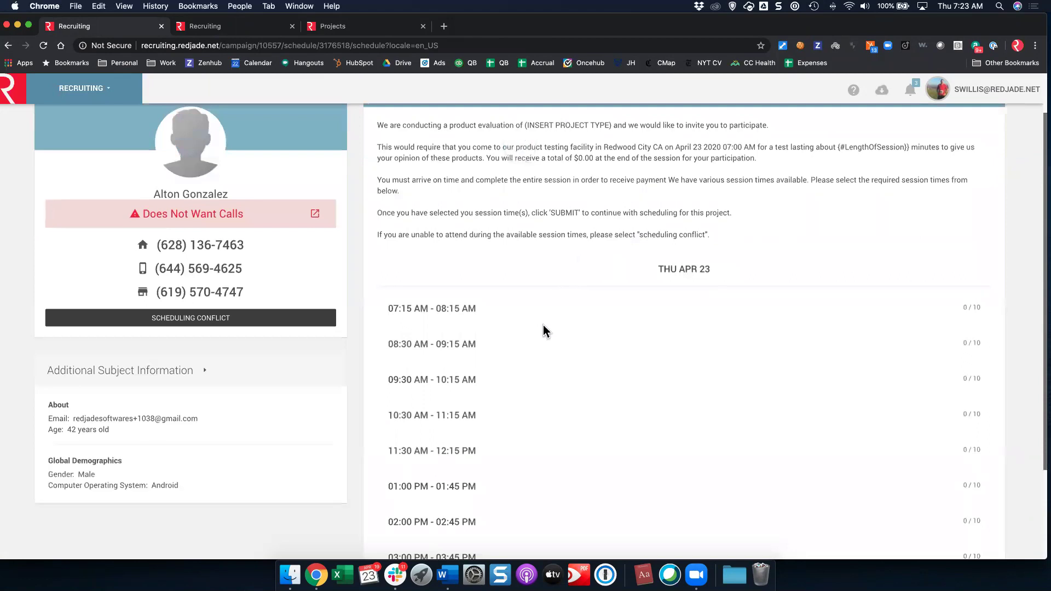
click(480, 319)
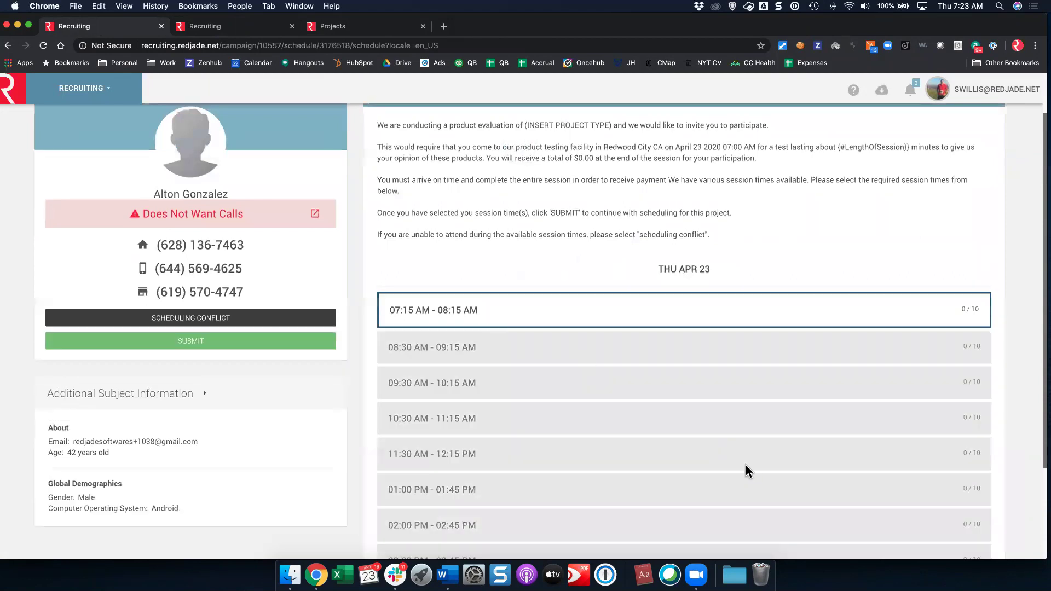
click(222, 345)
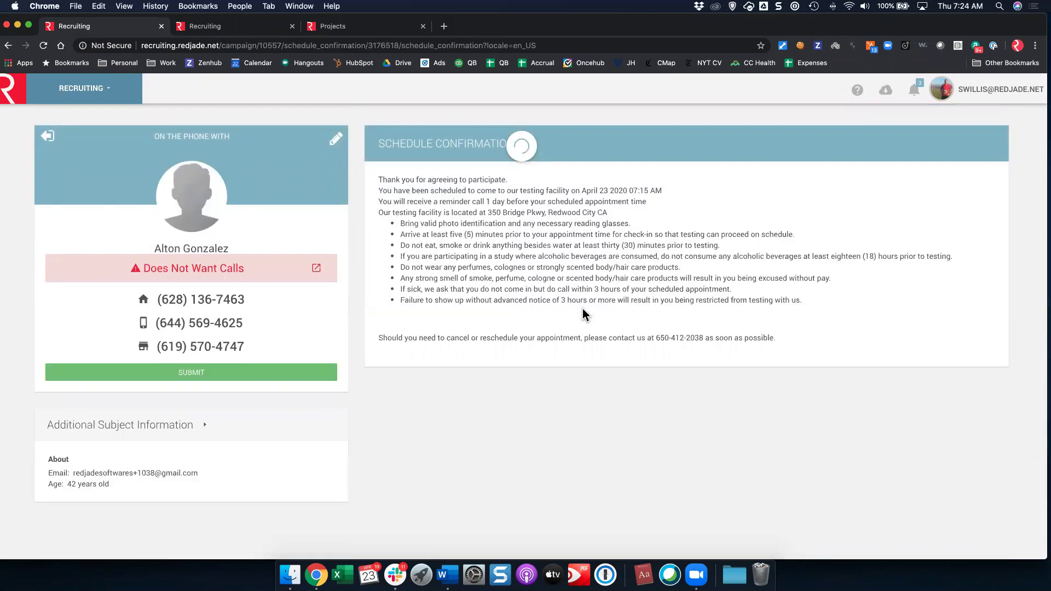
click(309, 371)
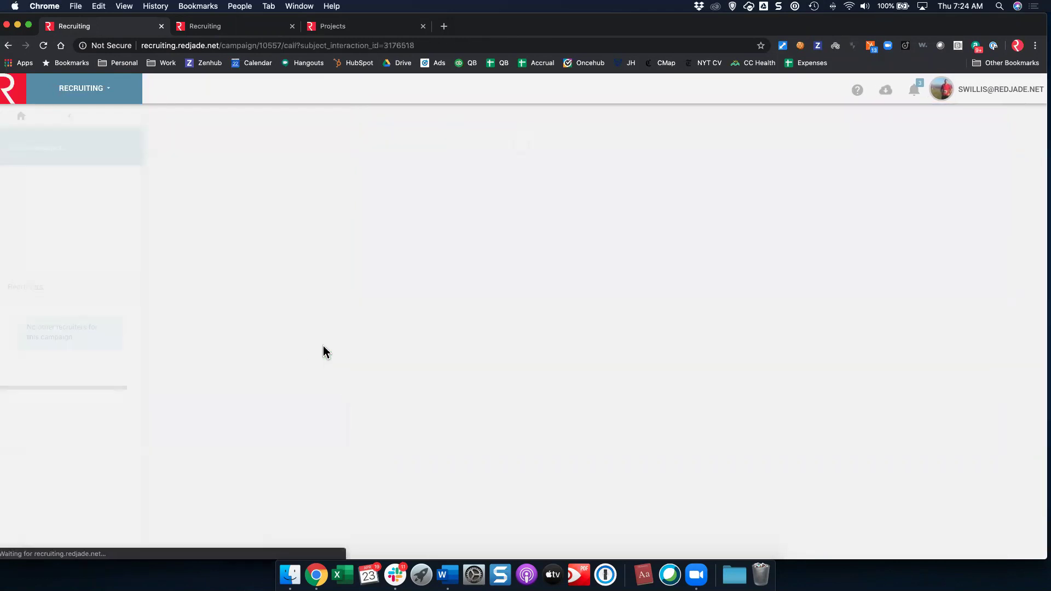
- Load secure.redjade.net in a new browser tab and go to the Collection dashboard
click(441, 28)
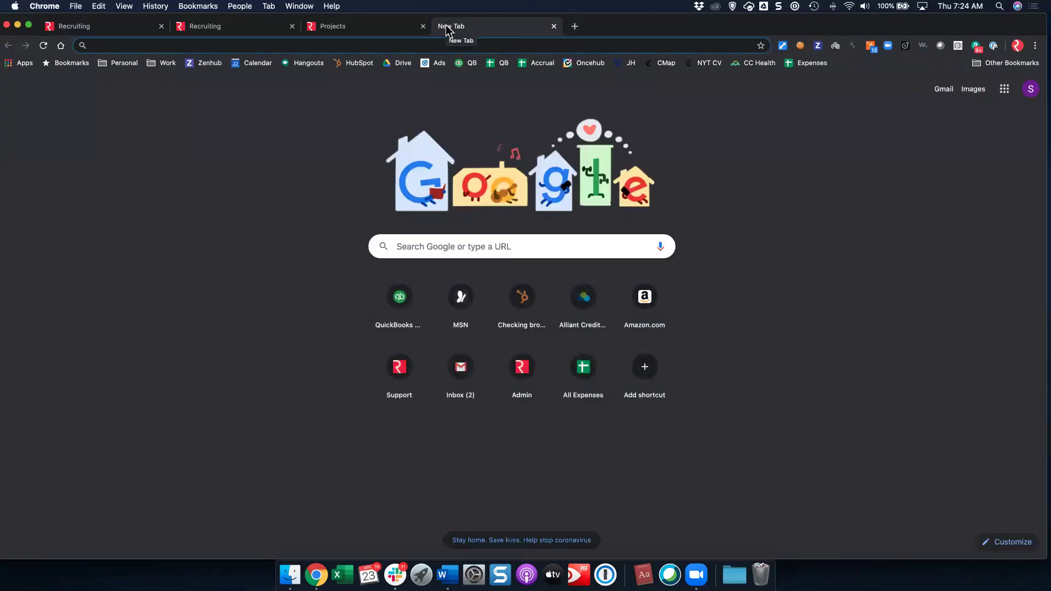
text(se)
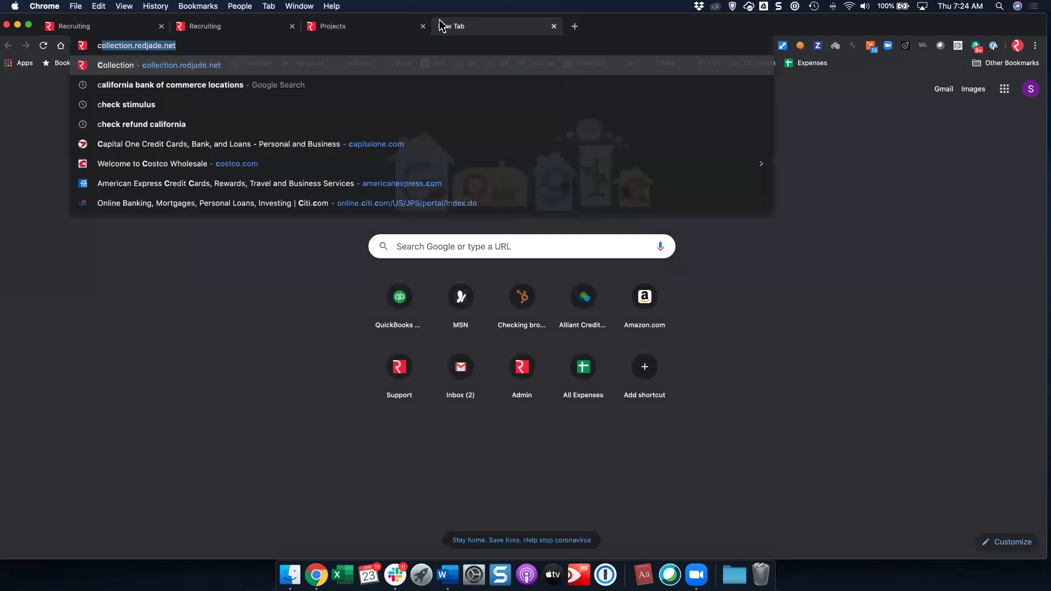
key(BackSpace)
key(BackSpace)
key(BackSpace)
text(se)
key(Return)
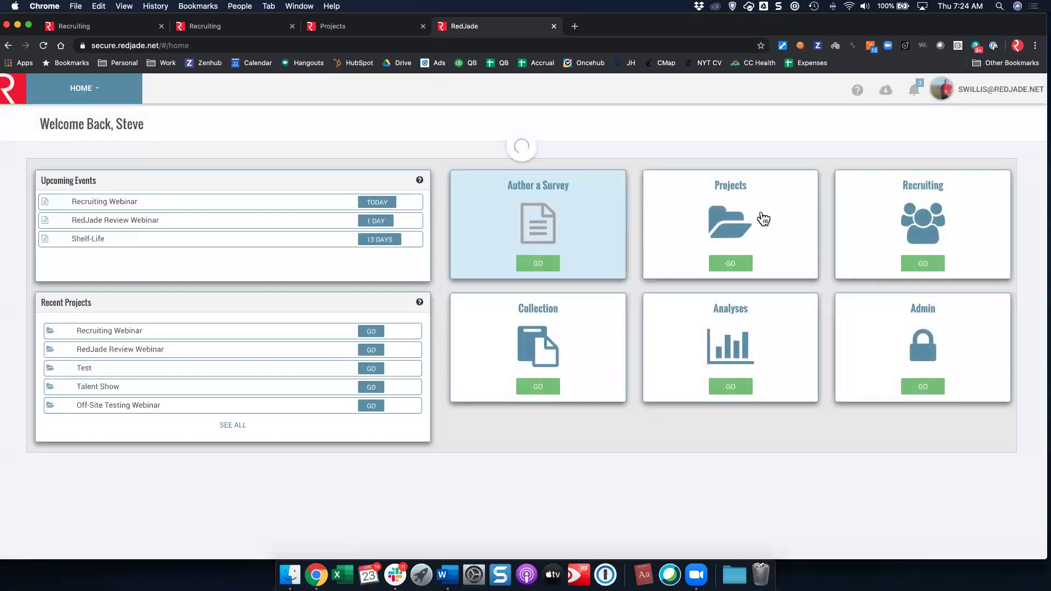
click(580, 328)
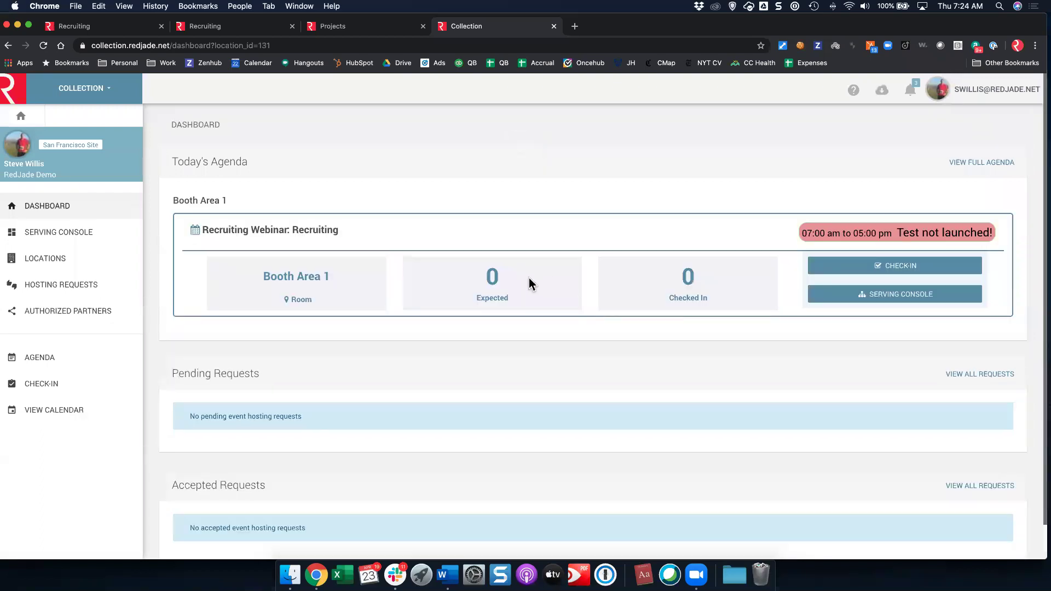
- Launch the Recruiting Webinar test from its project dashboard, accepting the low-participant warning
drag(356, 20, 355, 22)
click(355, 22)
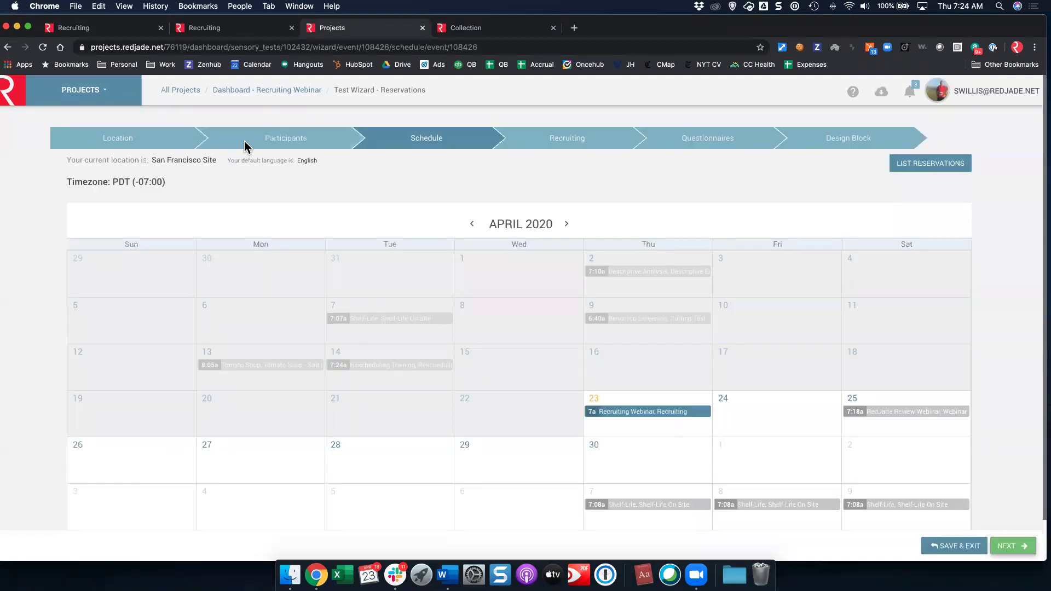
click(275, 93)
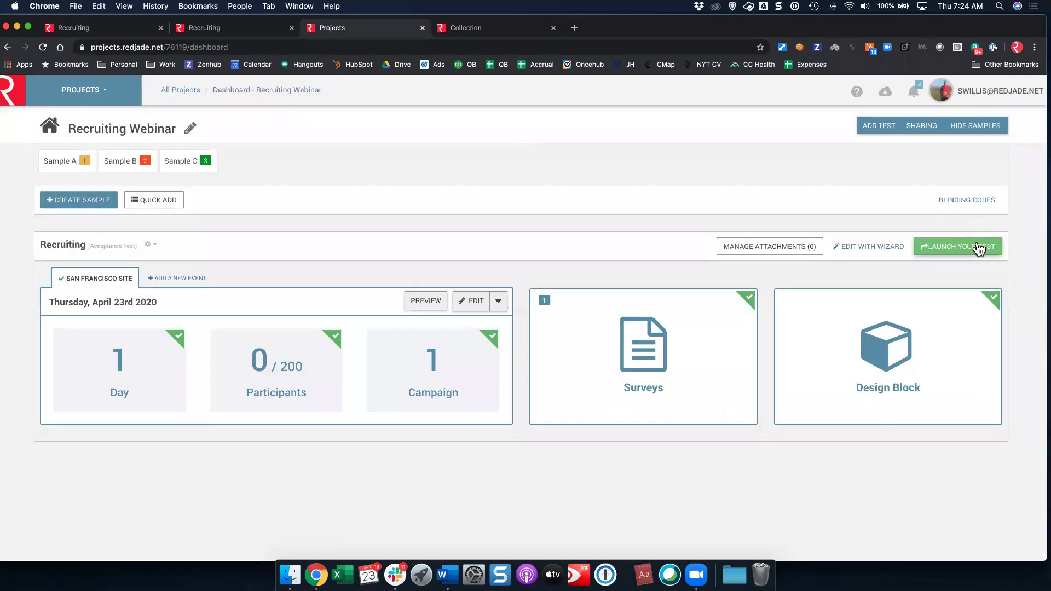
click(958, 247)
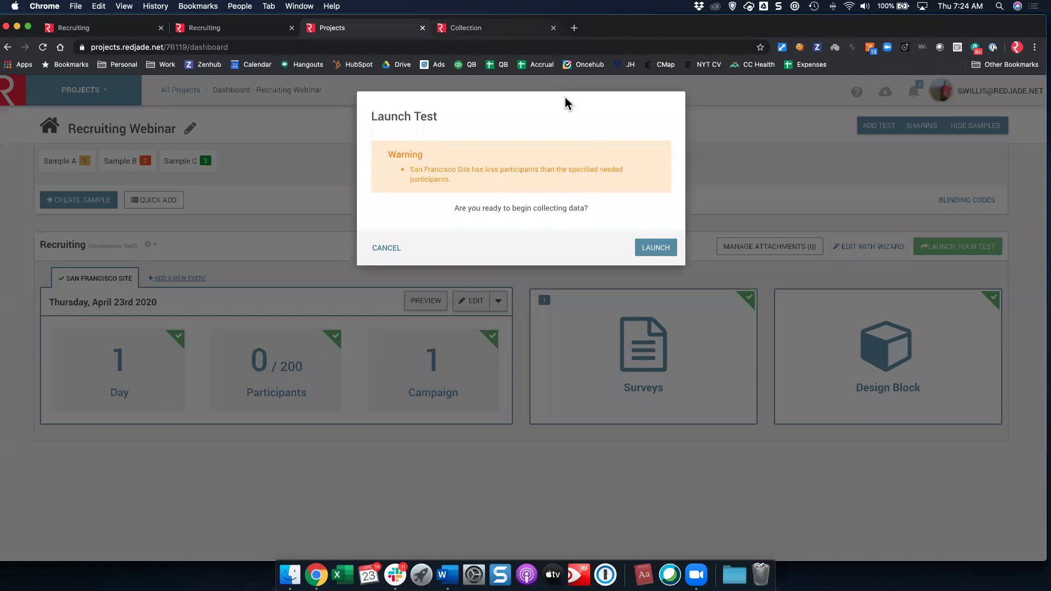
click(658, 247)
click(475, 32)
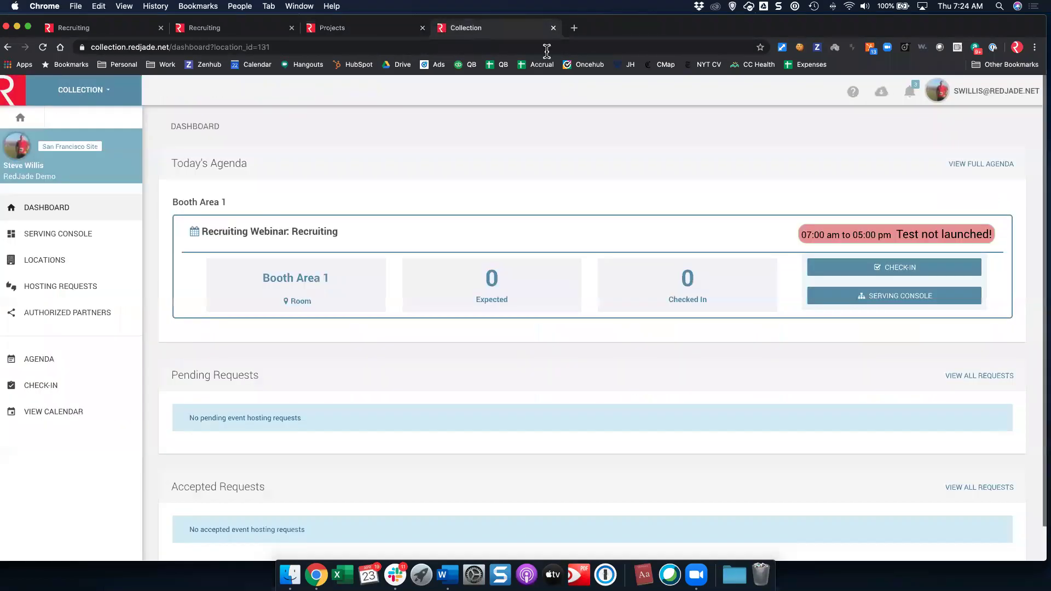
- Open check-in for today's Recruiting Webinar event and the participant's check-in form
click(876, 271)
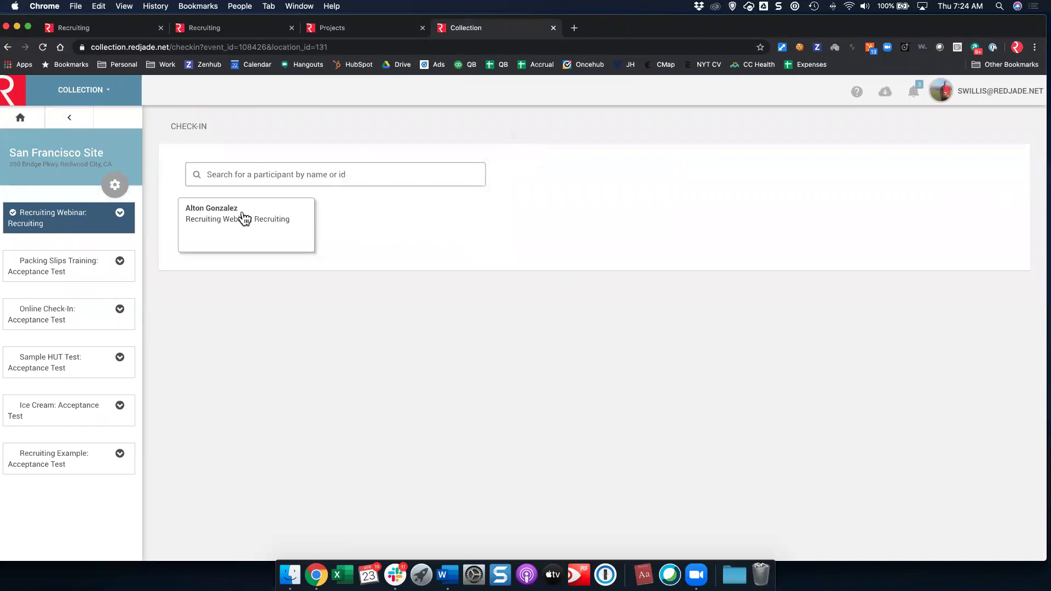
mouse_move(230, 216)
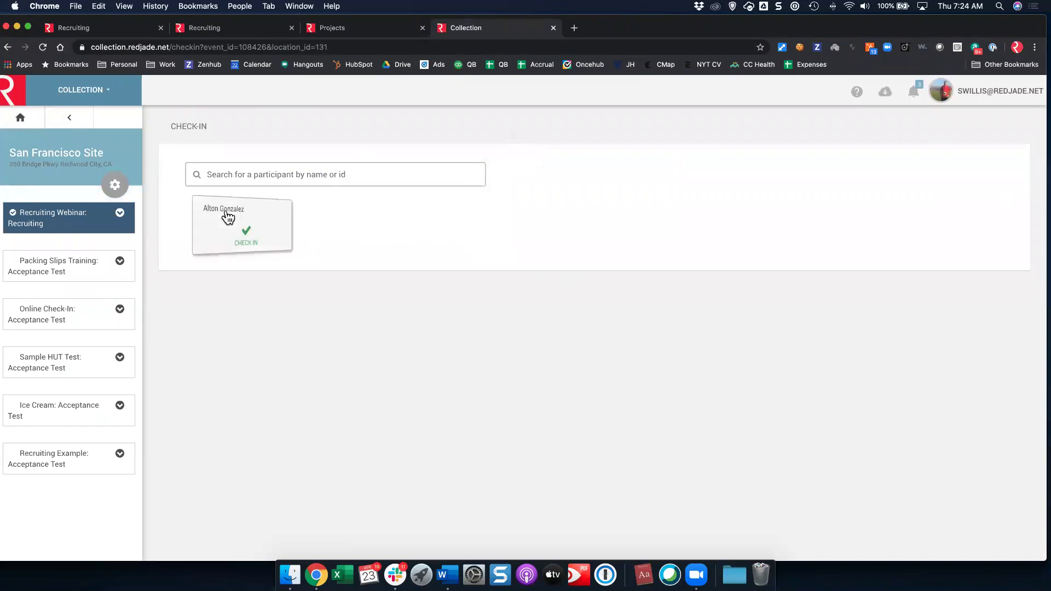
click(246, 243)
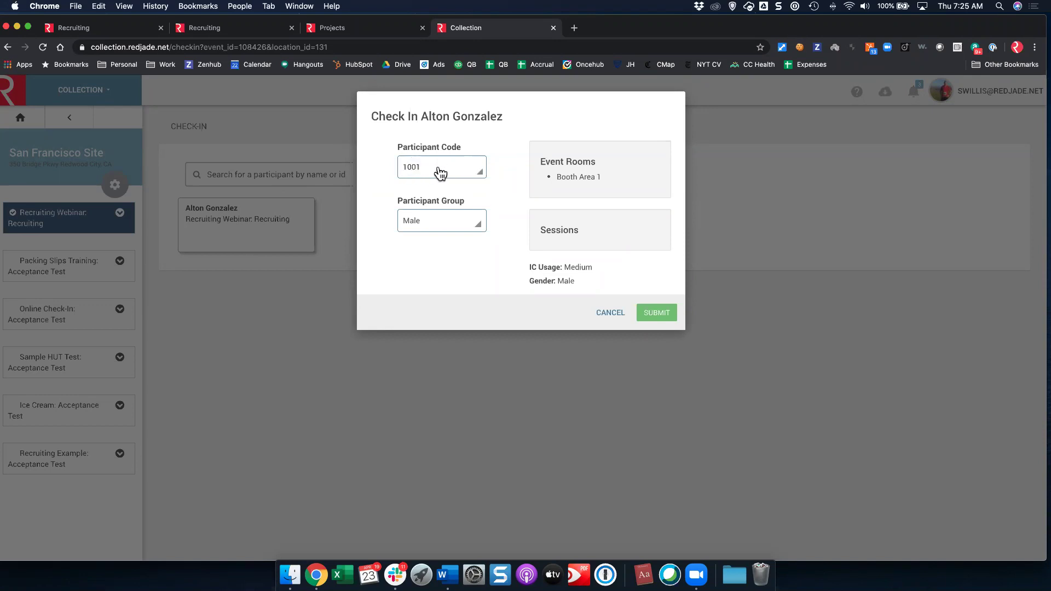
- Switch the Participant Group to Female, then set it back to Male
click(448, 220)
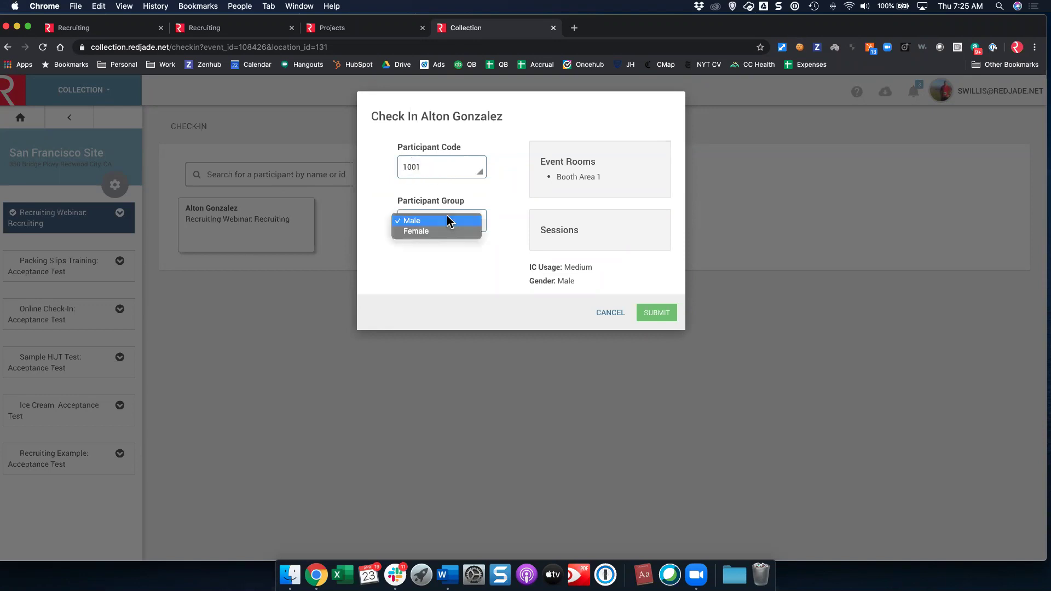
click(443, 230)
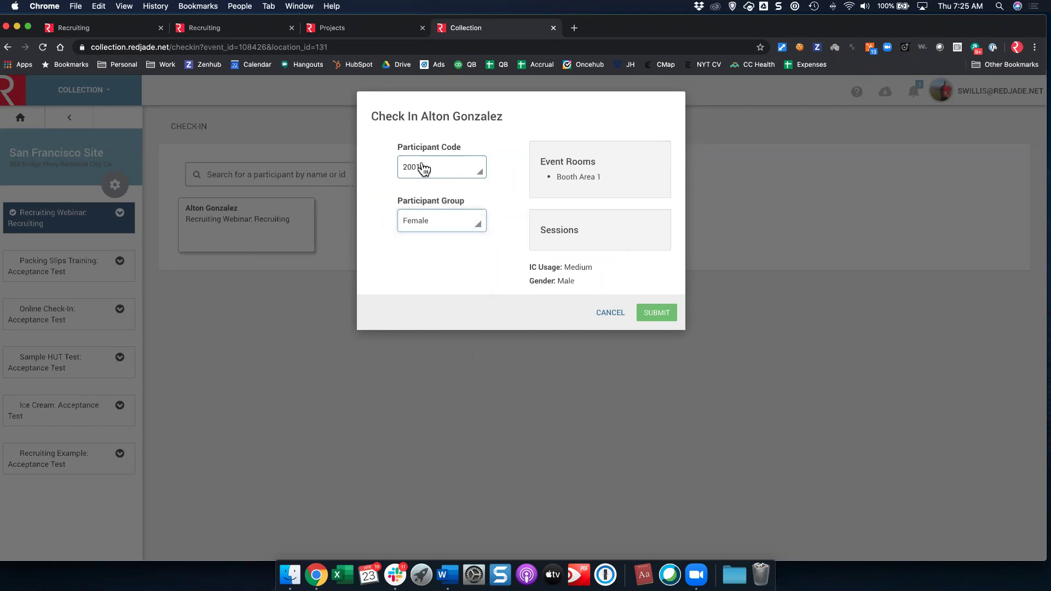
click(419, 222)
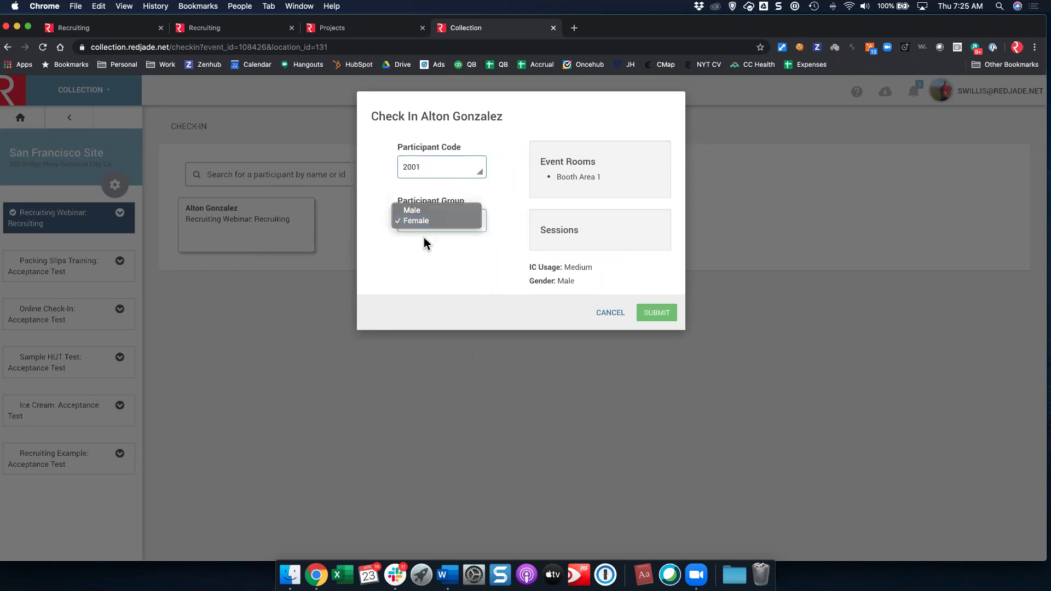
click(430, 209)
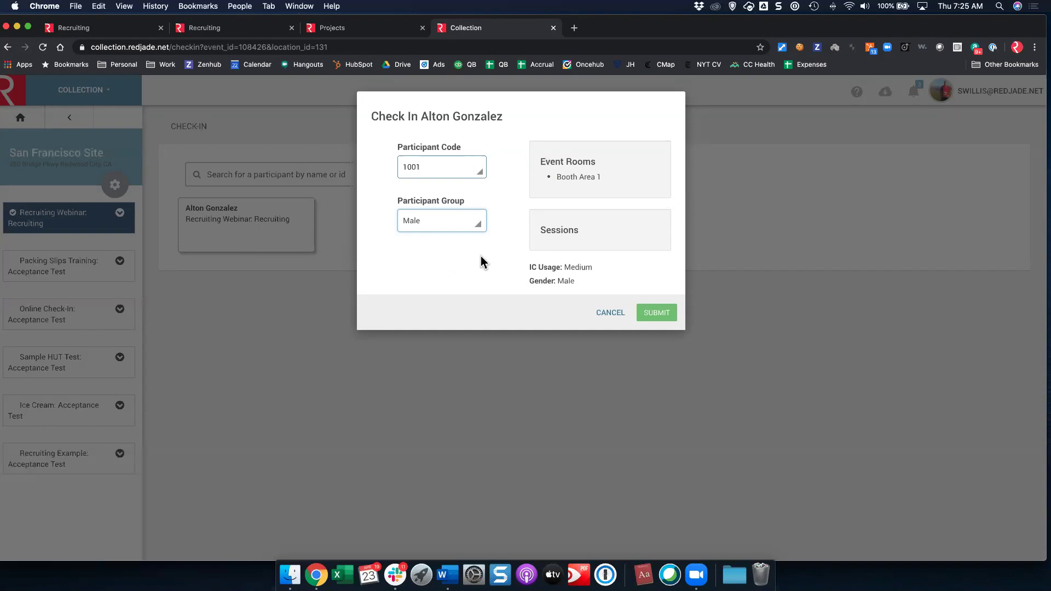
- Submit the check-in, then answer Like Moderately for overall opinion and submit the survey
click(664, 323)
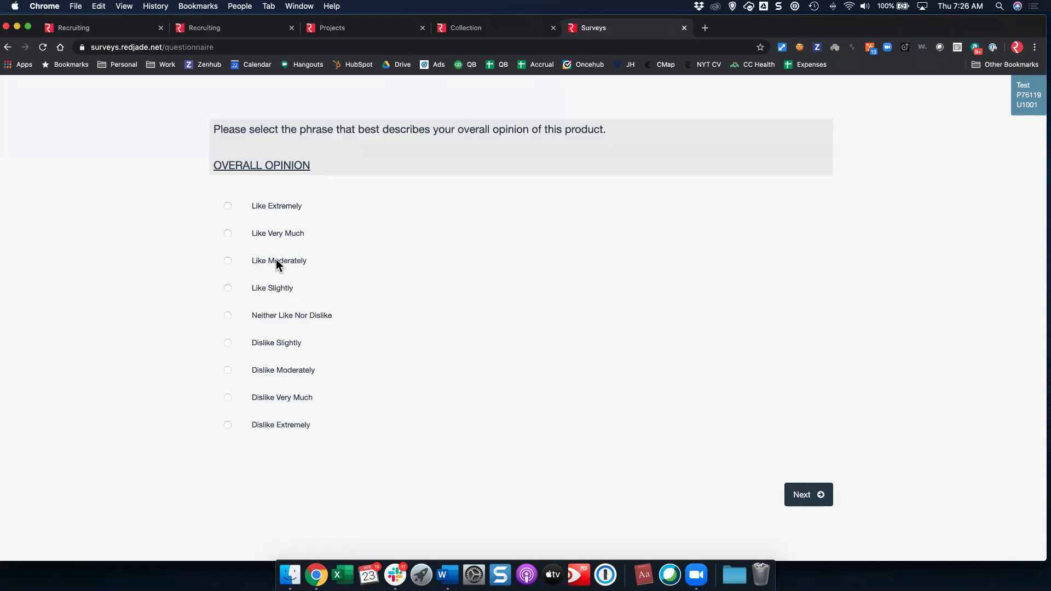
click(287, 258)
click(808, 495)
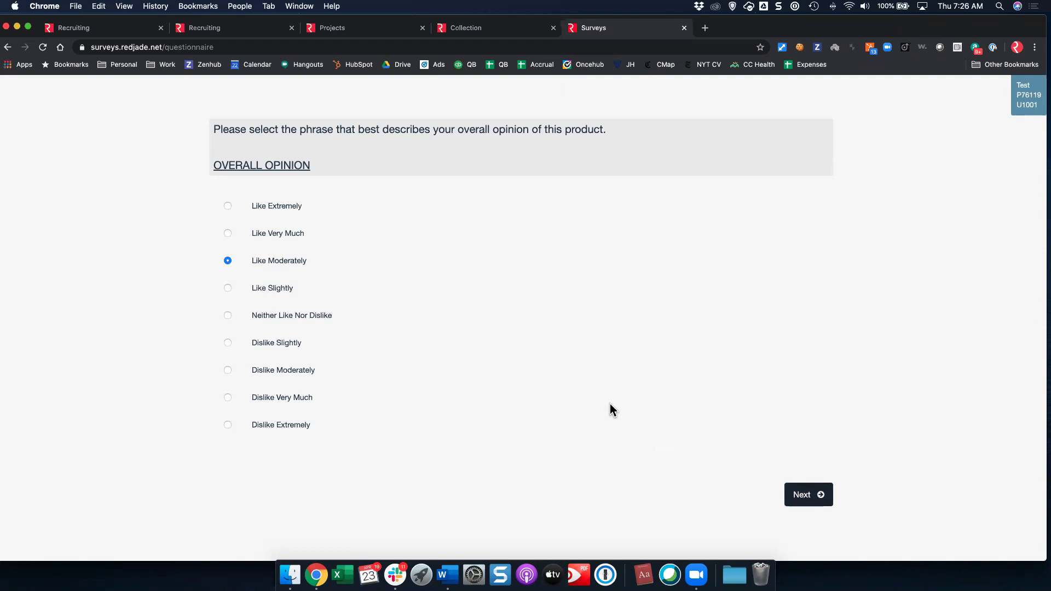
- Open VIEW LIVE RESULTS in a new tab and pick the Recruiting Webinar test's results
click(331, 27)
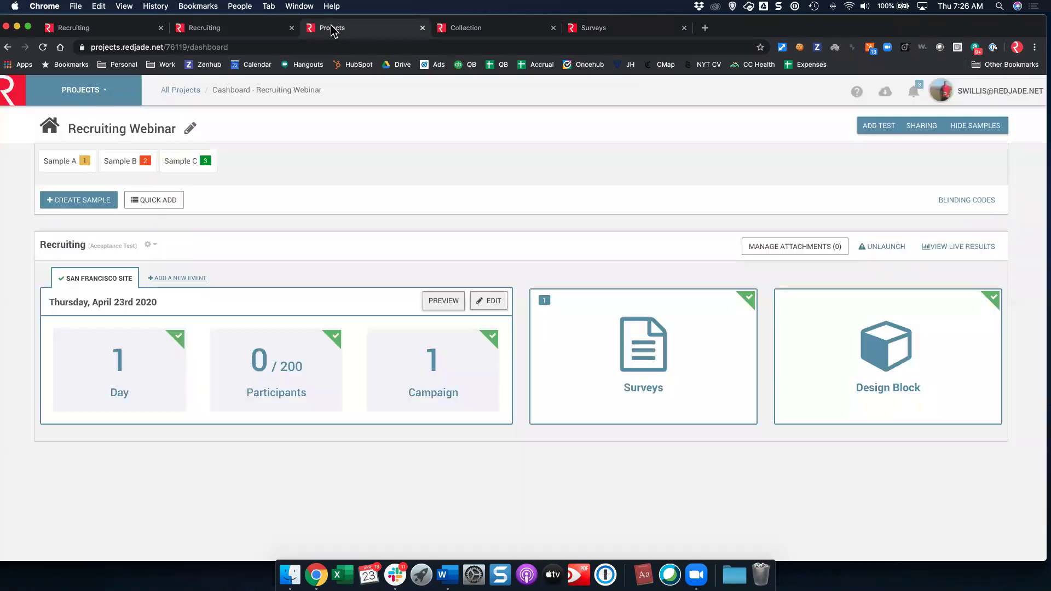
right_click(932, 247)
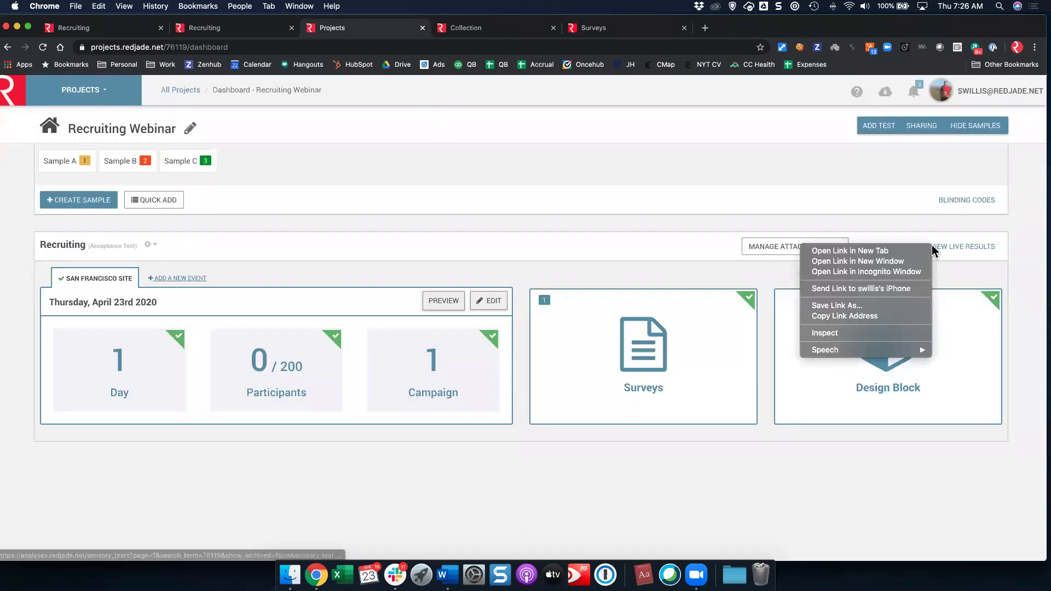
click(924, 251)
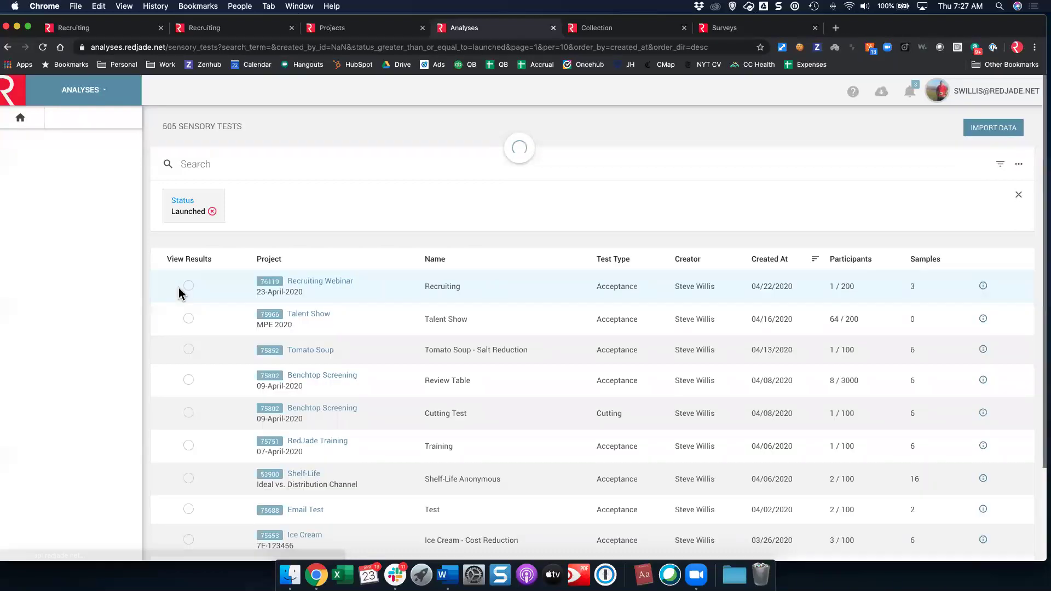
click(185, 287)
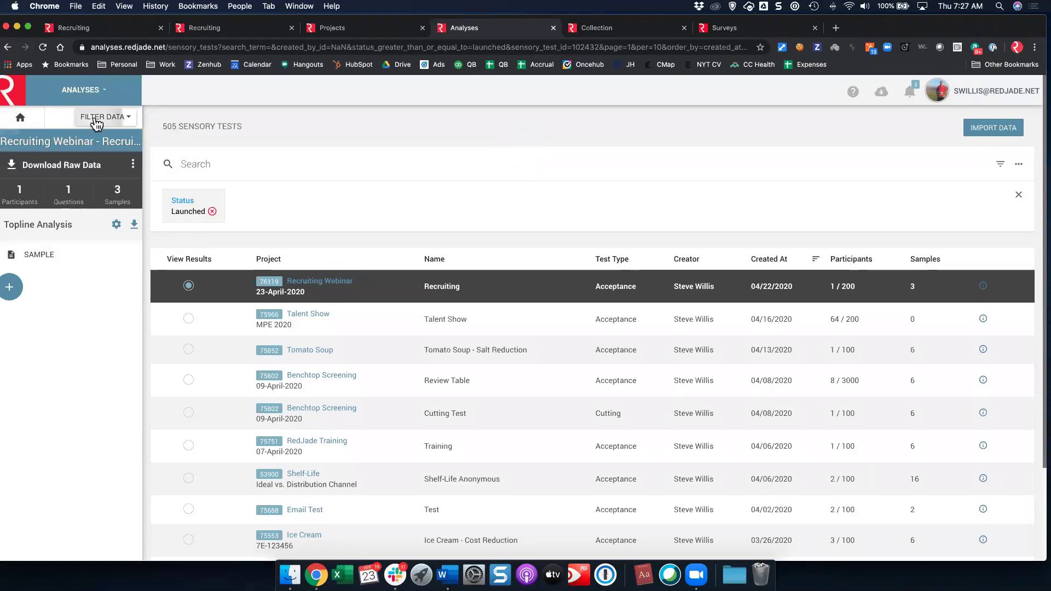
- Save a new 'Males' filter limited to Gender Male and view SAMPLE results with it
click(104, 117)
click(72, 167)
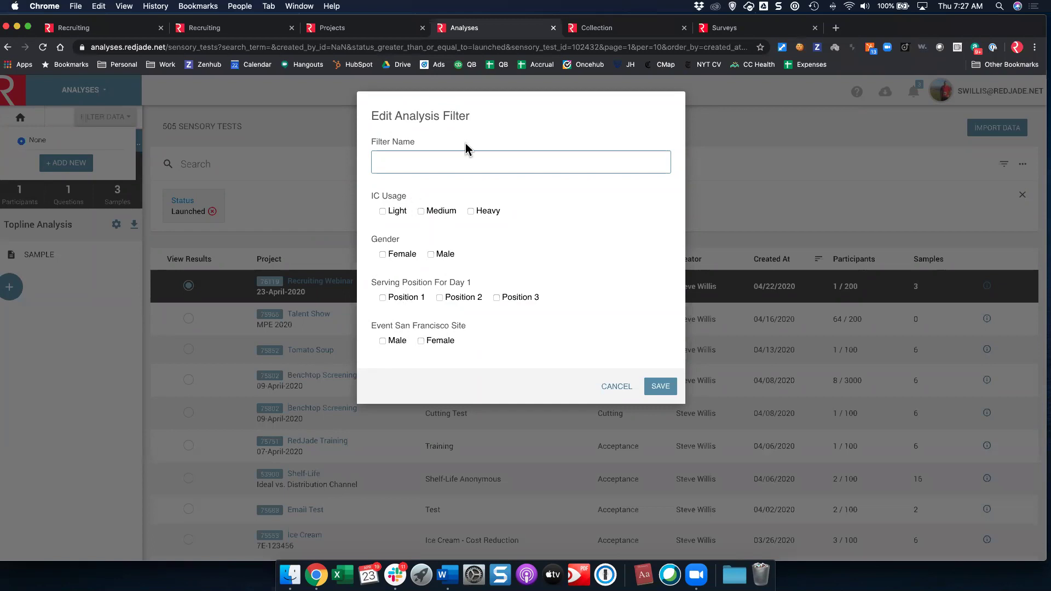
click(467, 166)
text(Males)
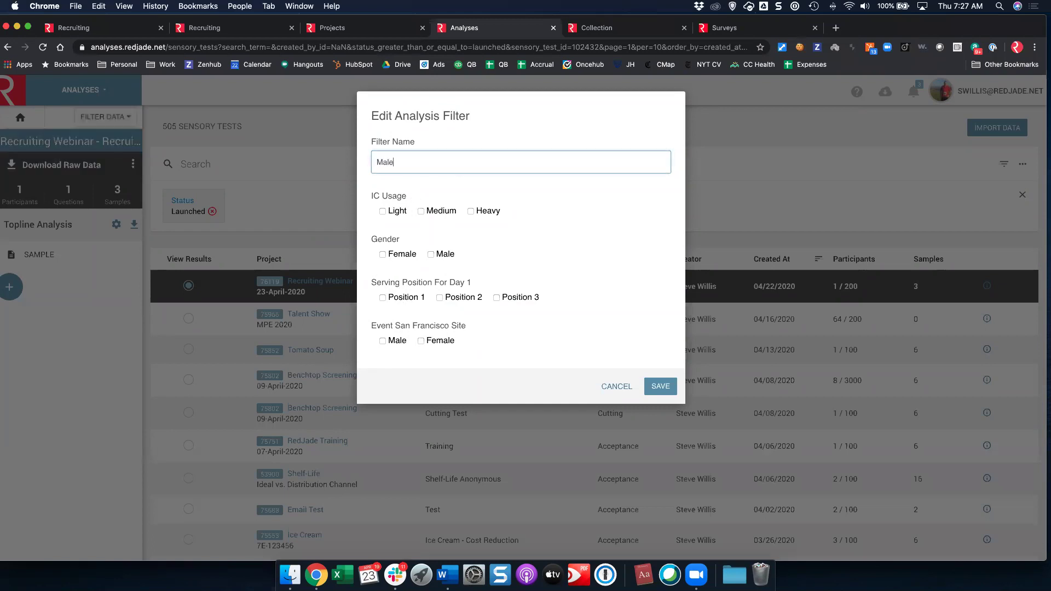
click(450, 255)
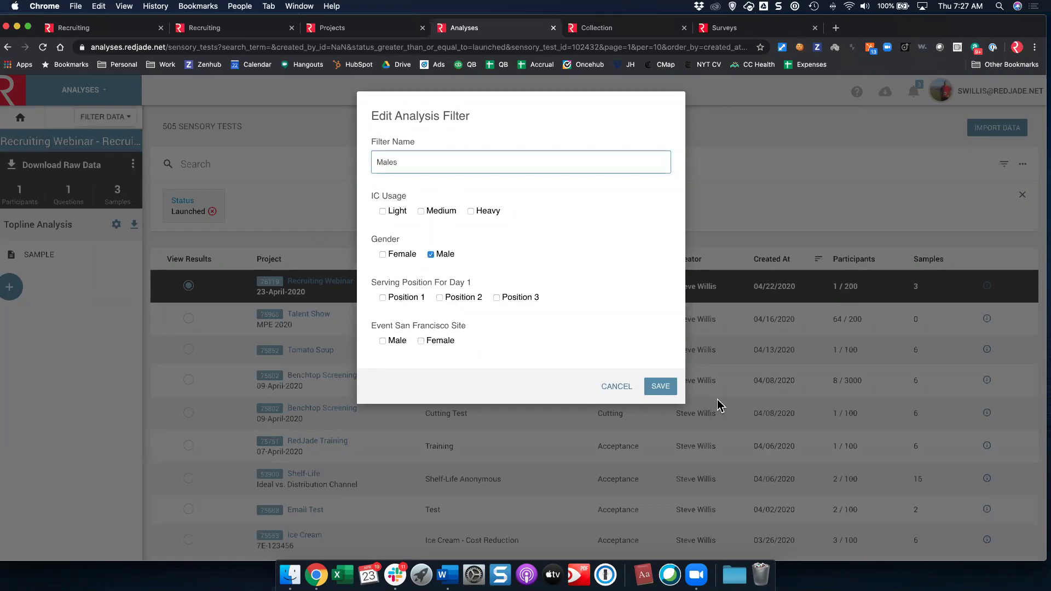
click(662, 390)
click(44, 254)
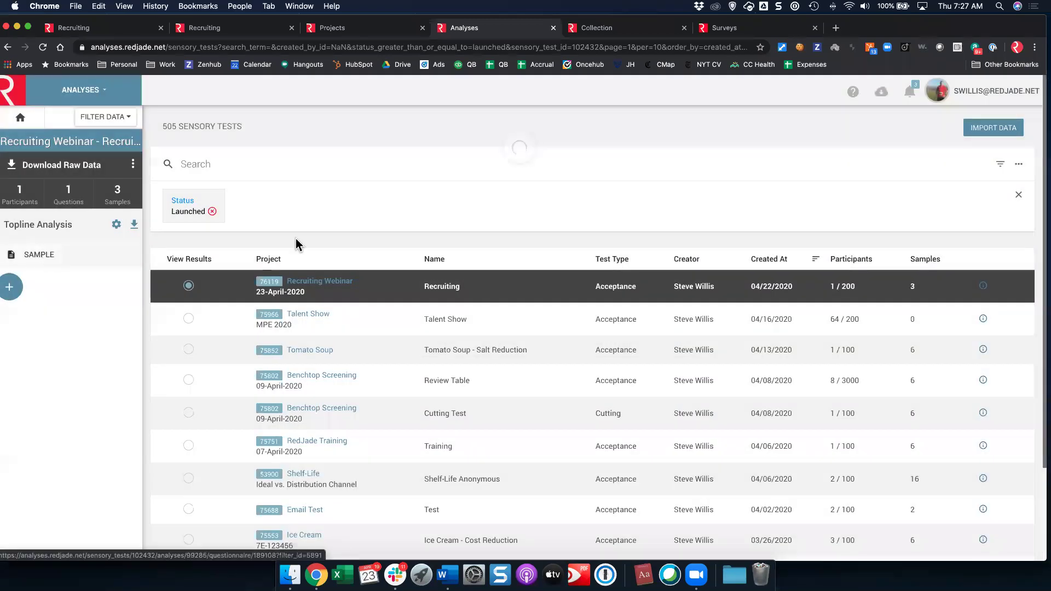